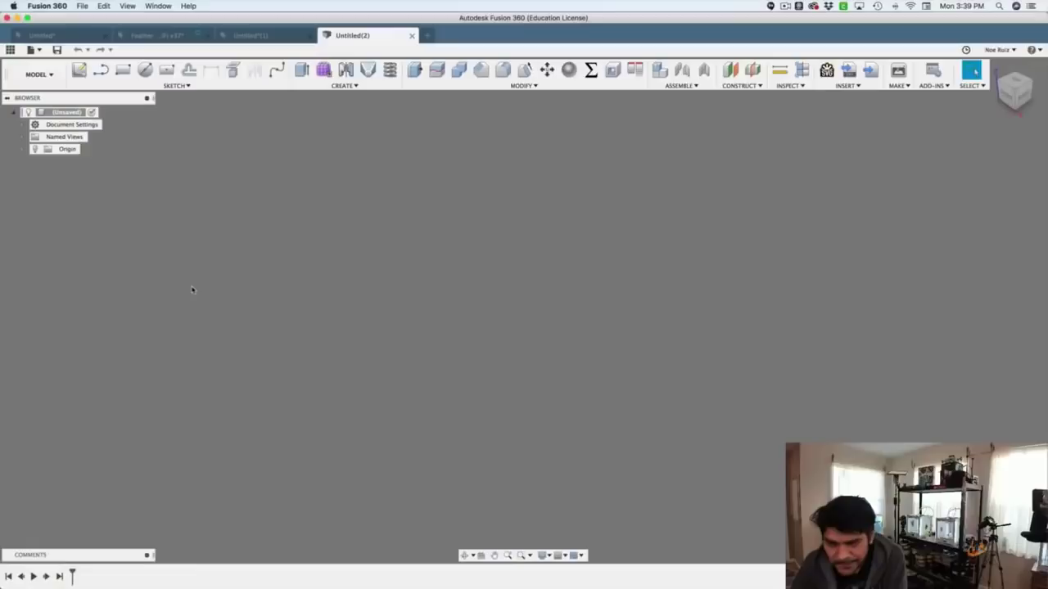
Create a box on the horizontal origin plane, starting at the origin, with a 50 × 50 mm base and a height making a cube
type("s")
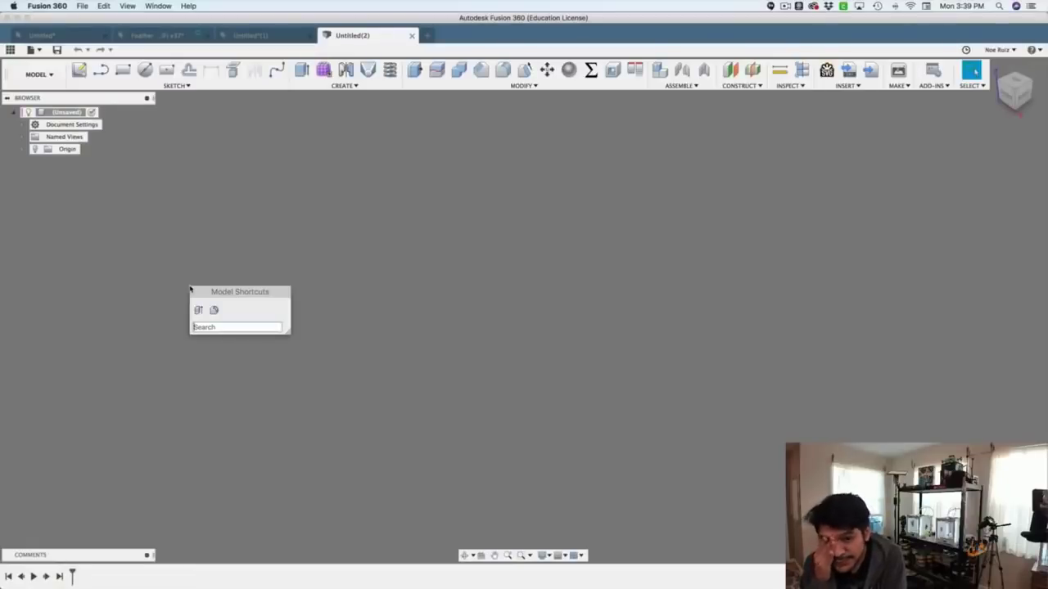
type("rect")
key("Return")
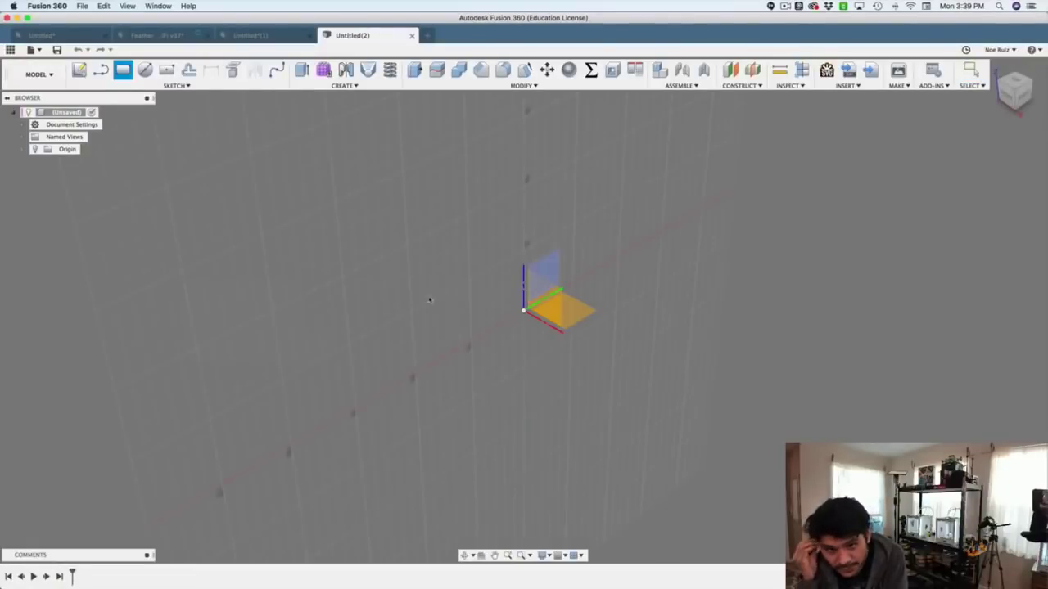
left_click(573, 311)
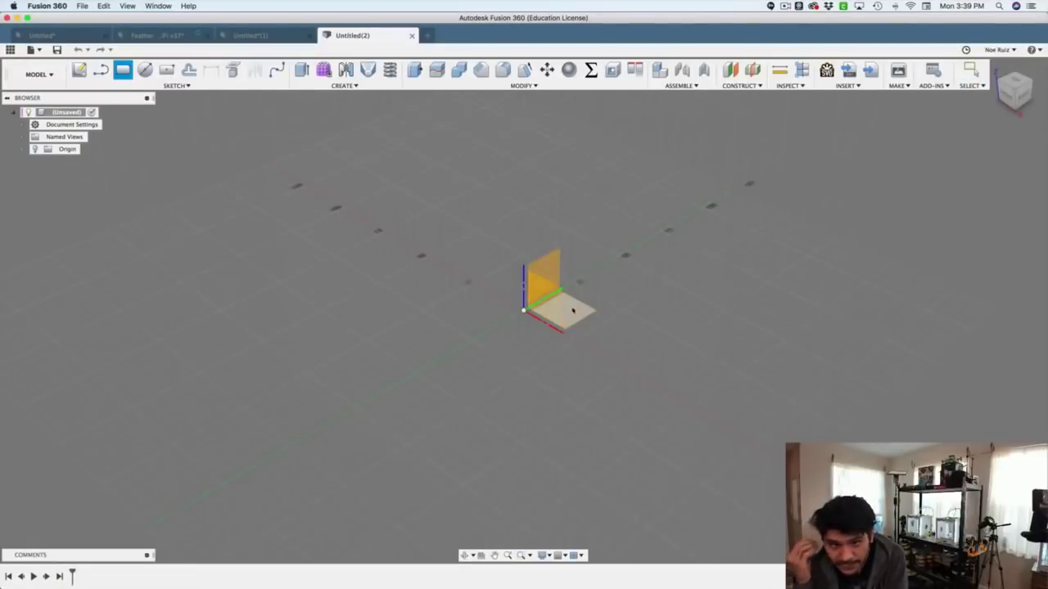
left_click(525, 312)
type("5")
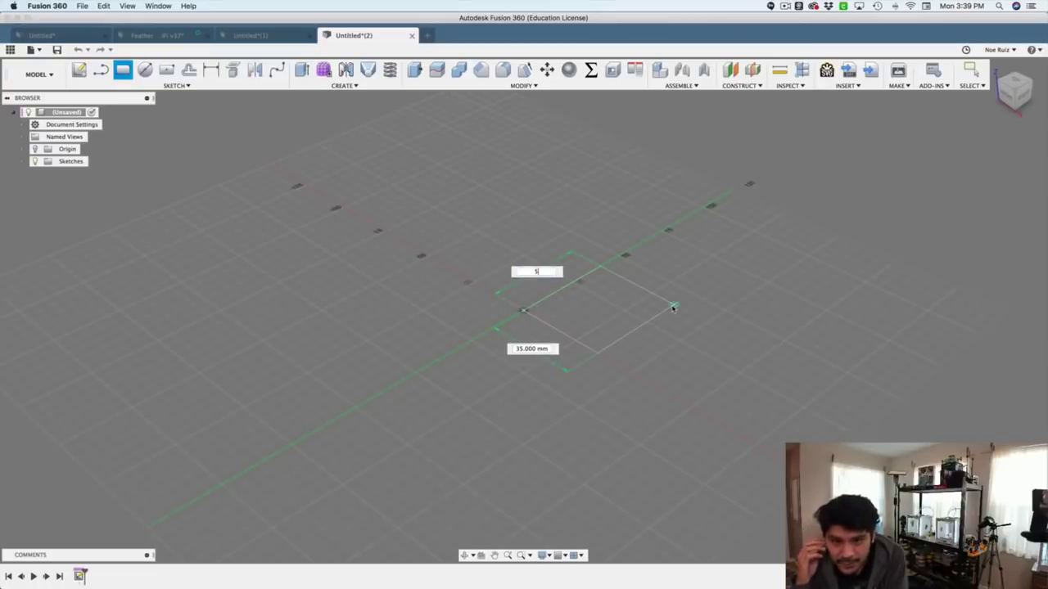
type("0")
key("Tab")
type("50")
key("Return")
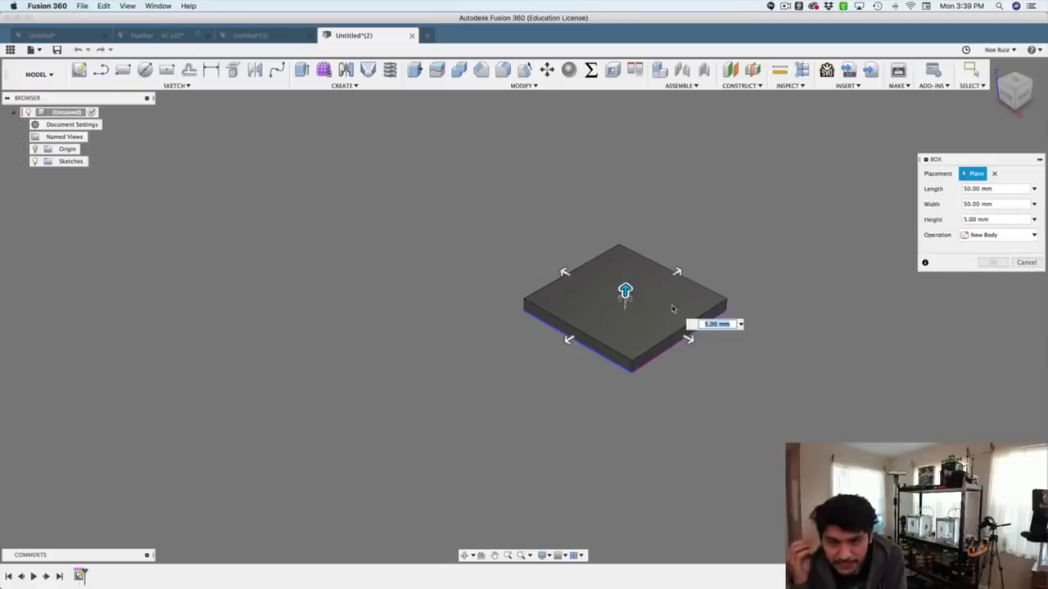
key("Return")
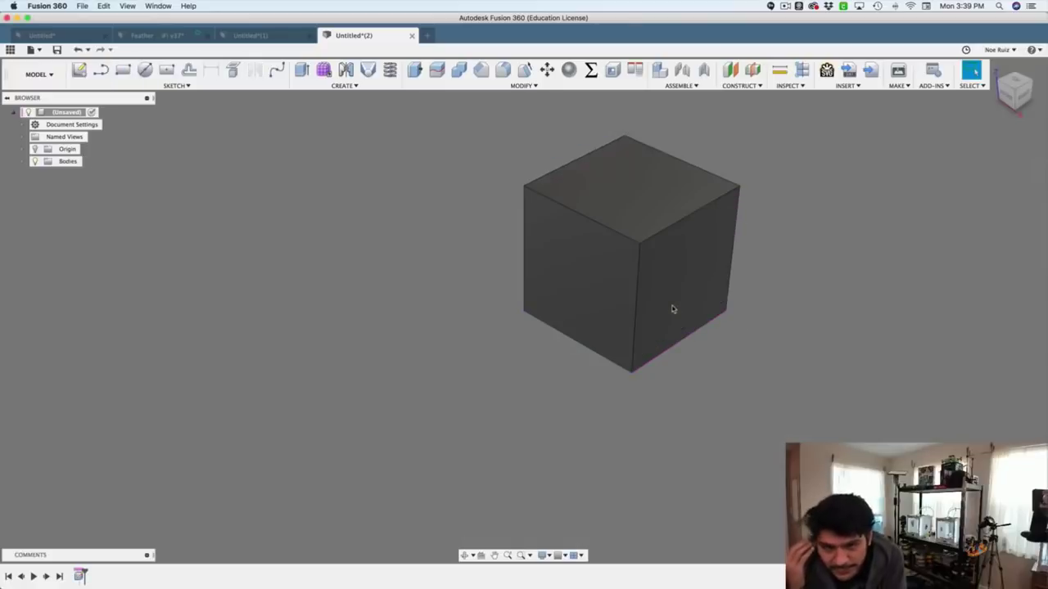
Chamfer all 12 edges of the cube with an equal distance of 4 mm
left_click(991, 68)
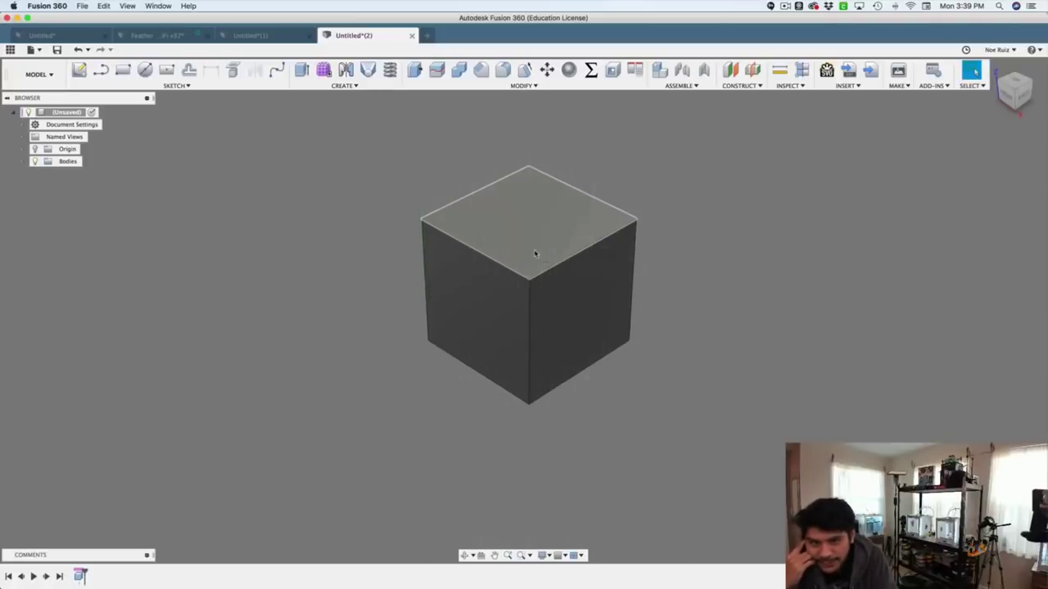
type("sch")
key("Return")
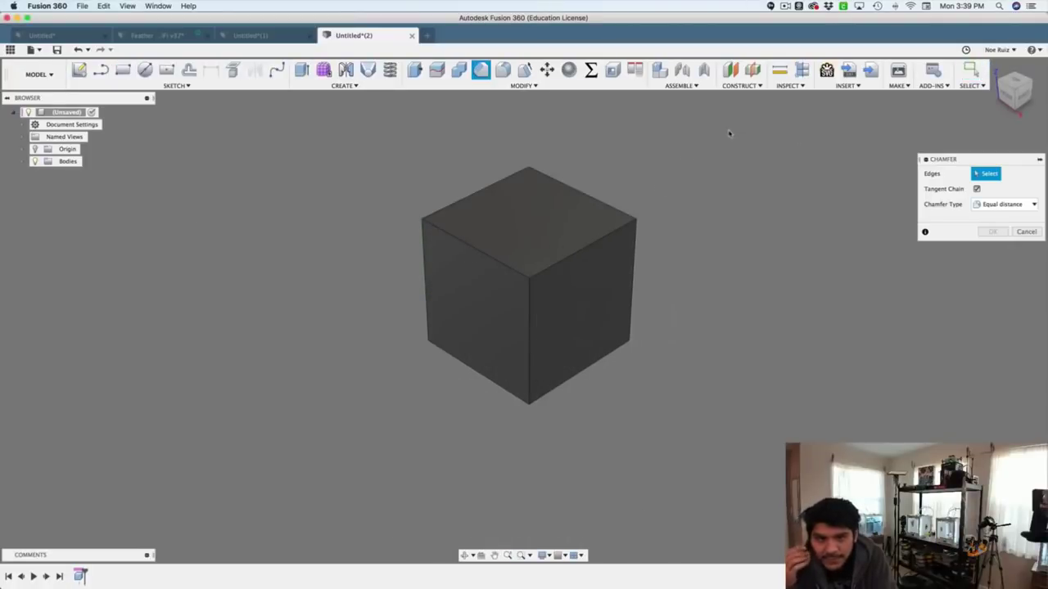
left_click_drag(729, 133, 306, 487)
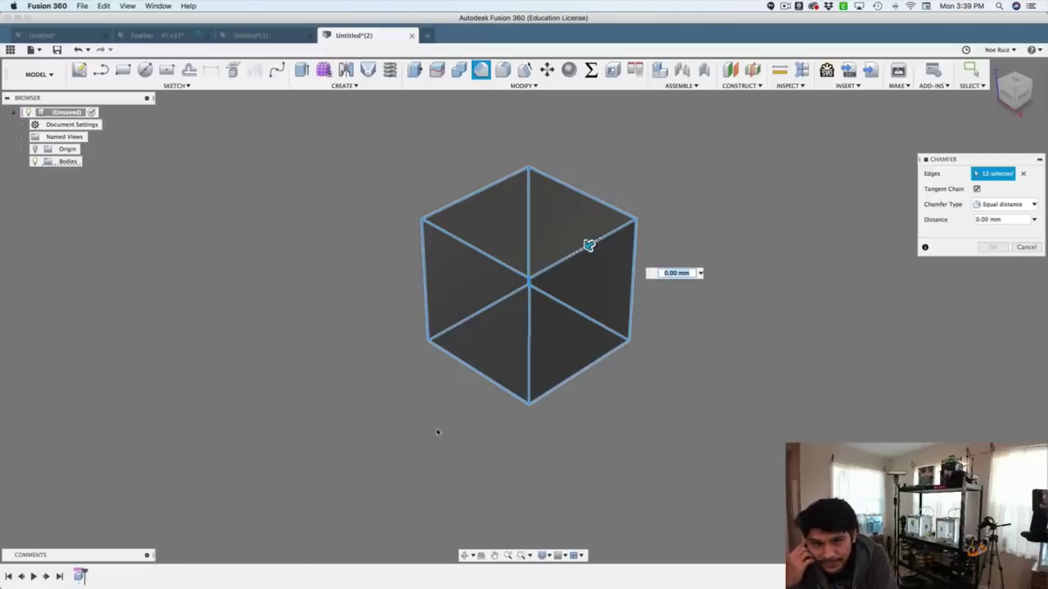
type("4")
key("Return")
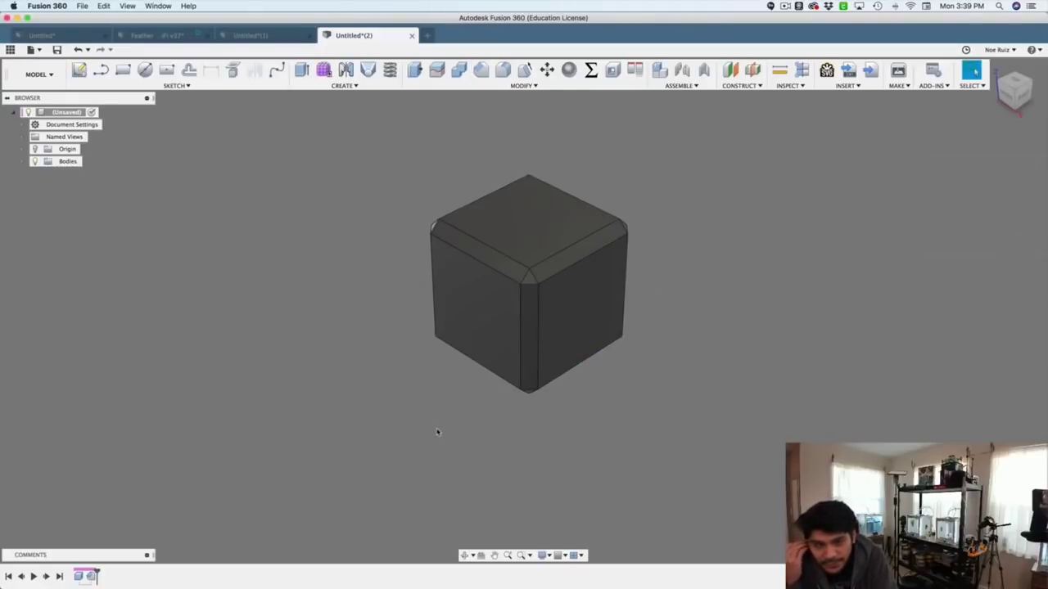
Edit the chamfer feature to replace its edge selection with only the four parallel edges running along one direction, keeping 4 mm
scroll(528, 283, "up", 4)
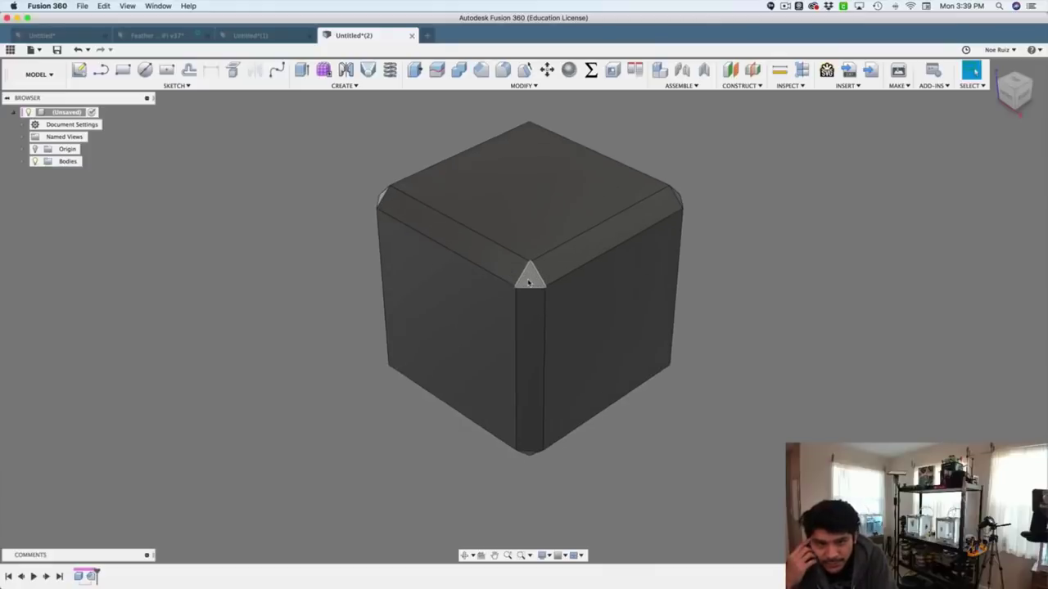
left_click(528, 282)
middle_click_drag(720, 228, 703, 229, "shift")
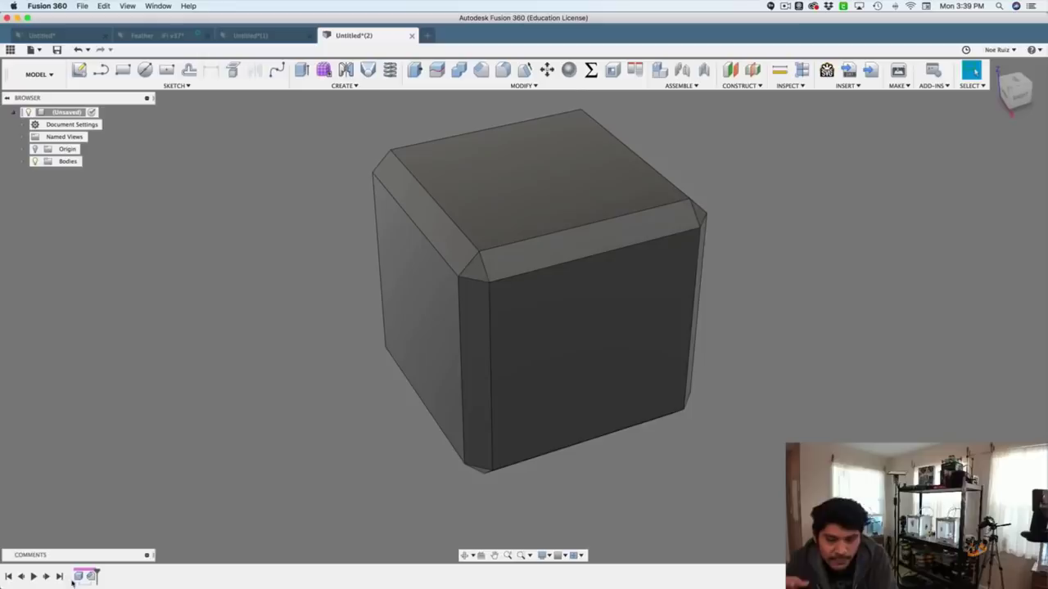
double_click(80, 576)
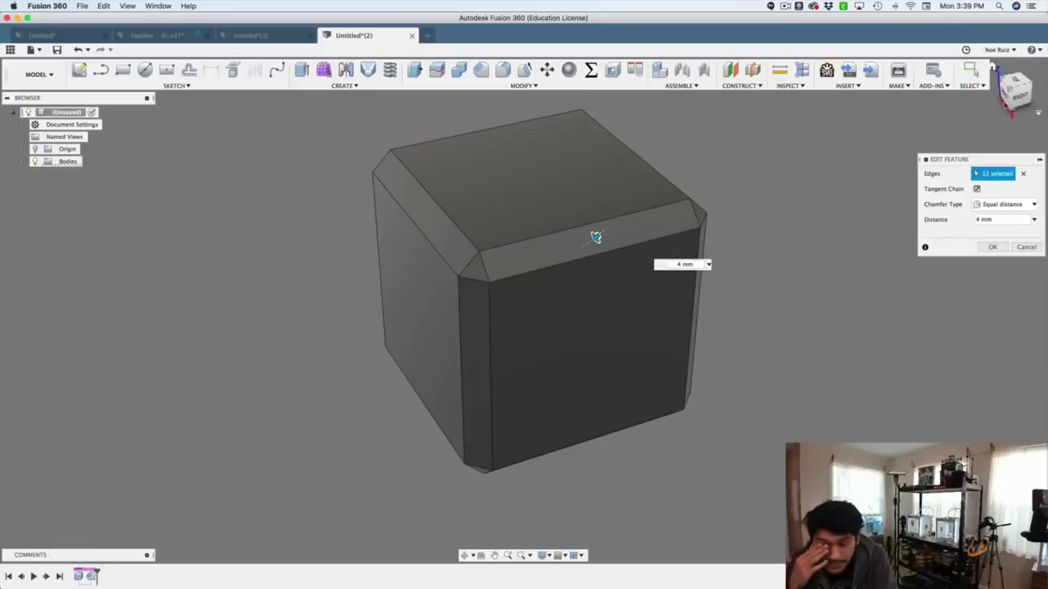
left_click(1022, 173)
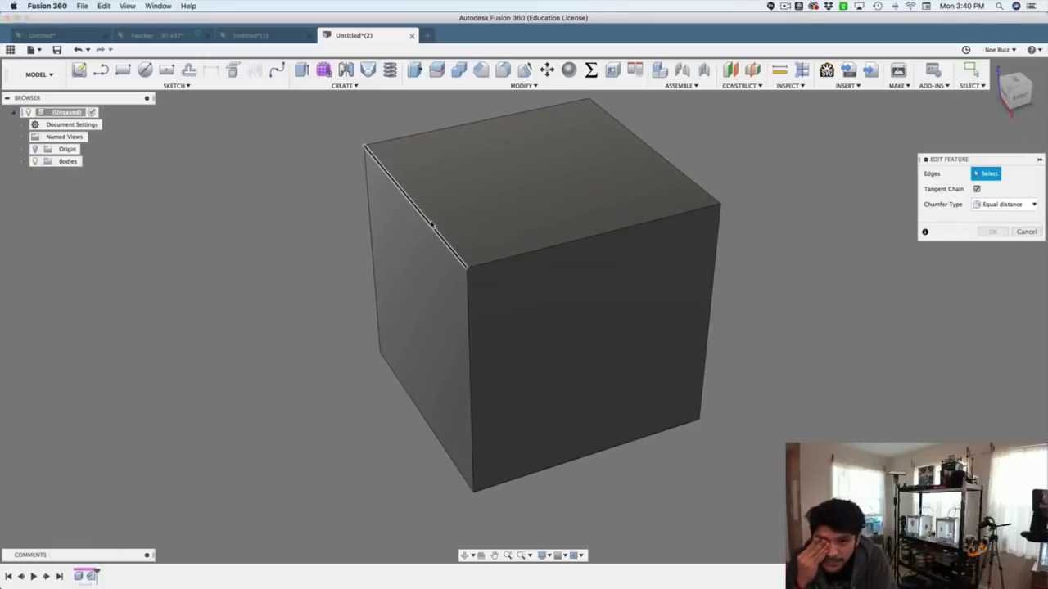
left_click(433, 224)
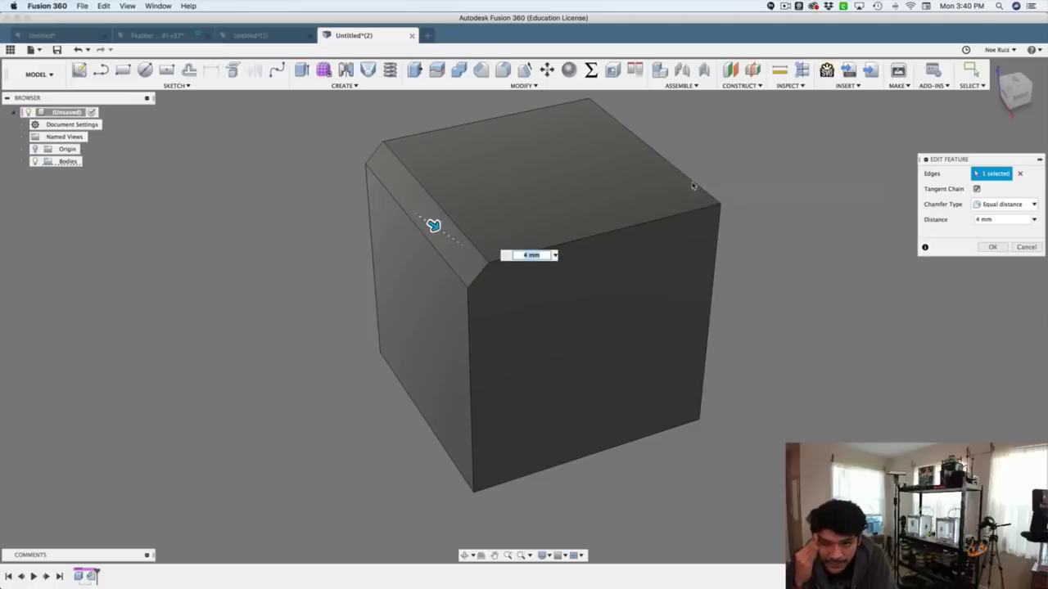
left_click(693, 185)
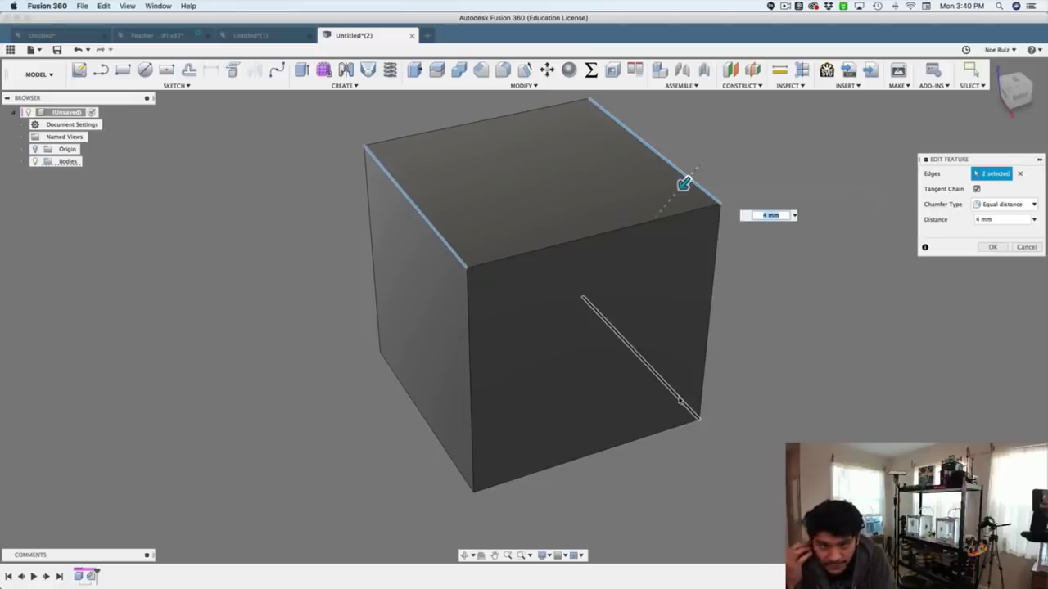
left_click(442, 446)
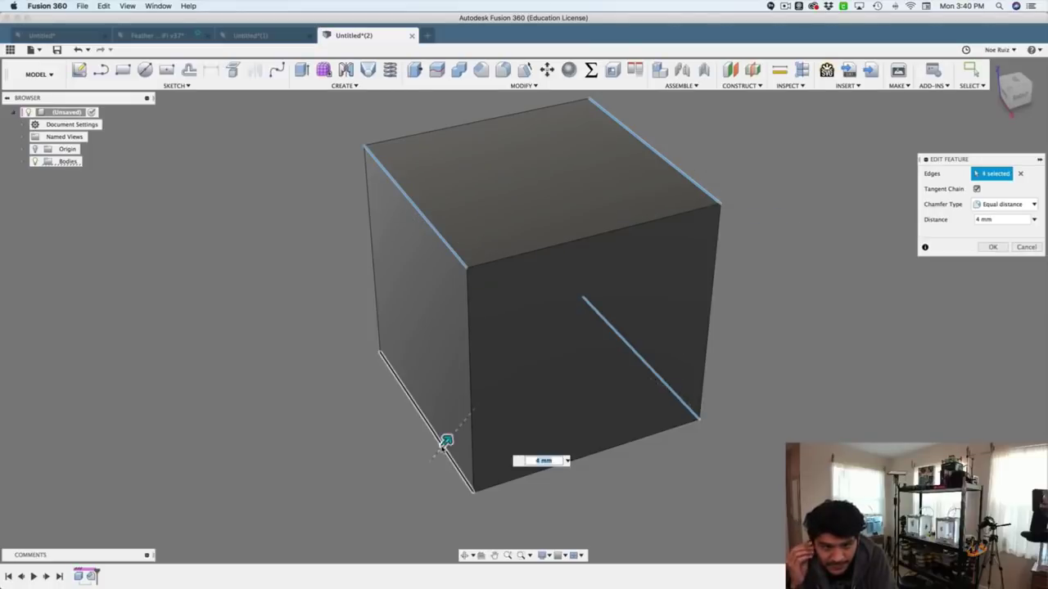
key("Return")
Try to add a second 4 mm chamfer to 16 edges across the partly chamfered cube
type("s")
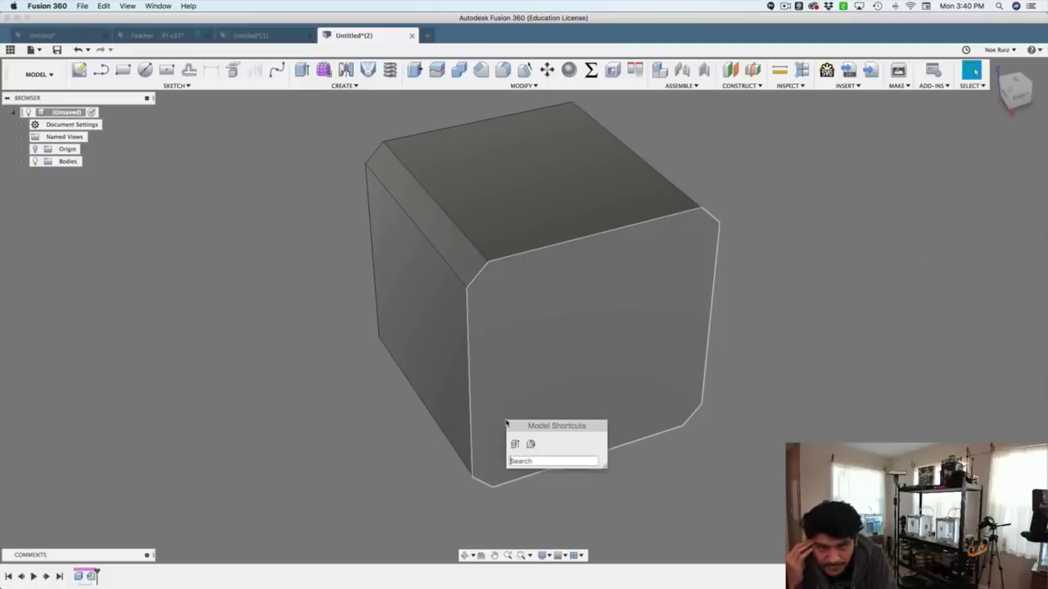
type("cha")
key("Return")
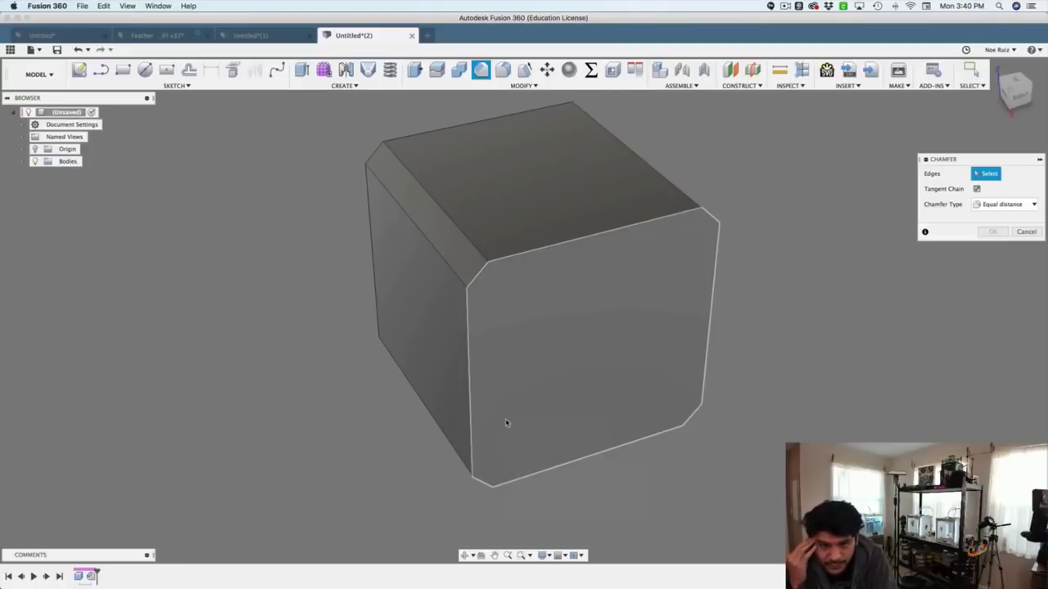
middle_click_drag(506, 422, 696, 385, "shift")
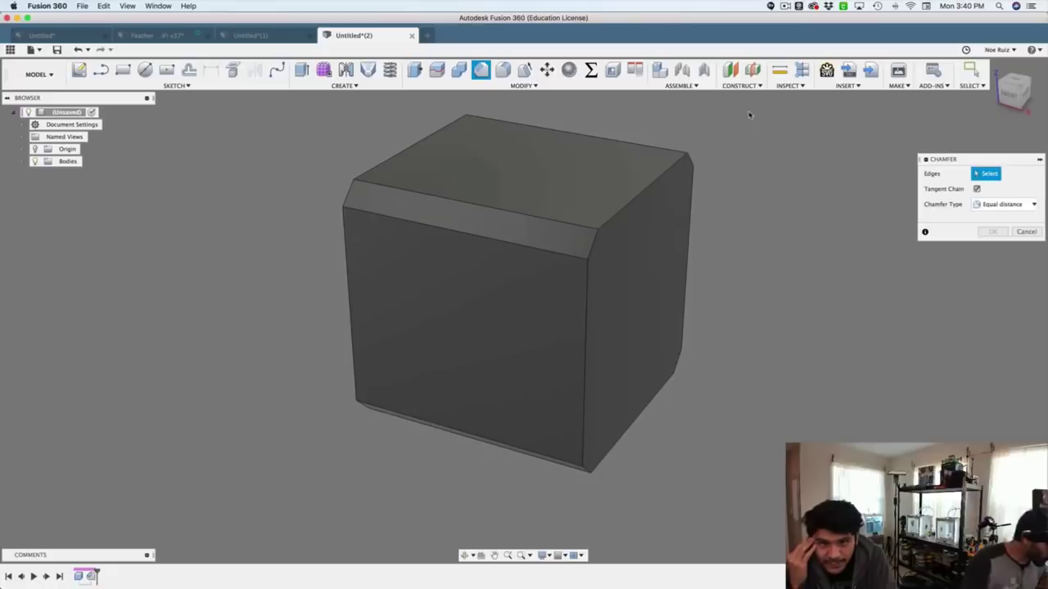
left_click_drag(749, 115, 546, 495)
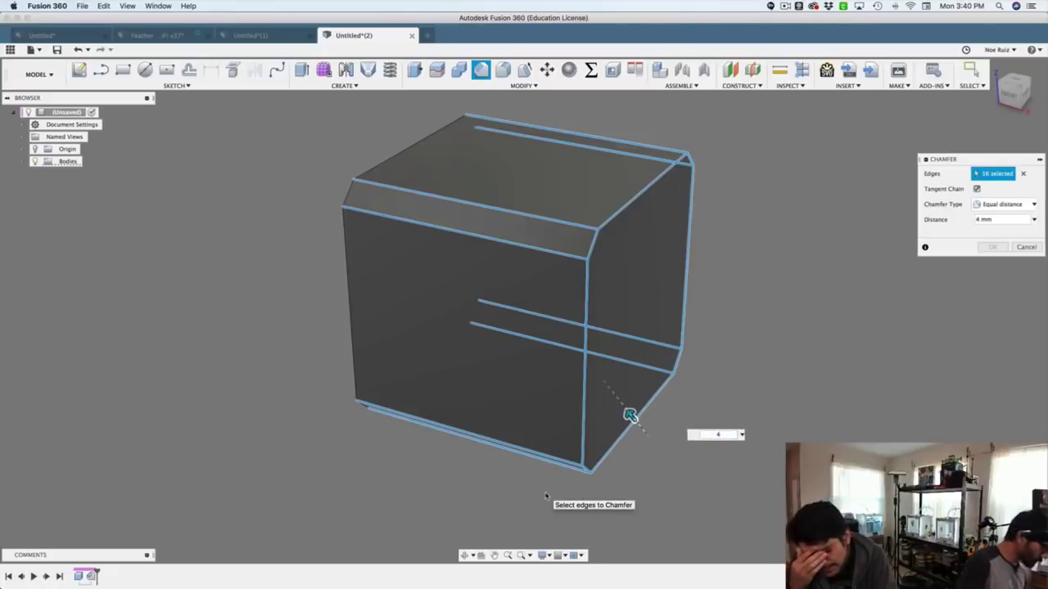
Replace the chamfer selection with the eight edges around one octagonal end face and set the distance to 2 mm
left_click(1021, 173)
middle_click_drag(813, 248, 821, 208, "shift")
left_click_drag(749, 127, 572, 277)
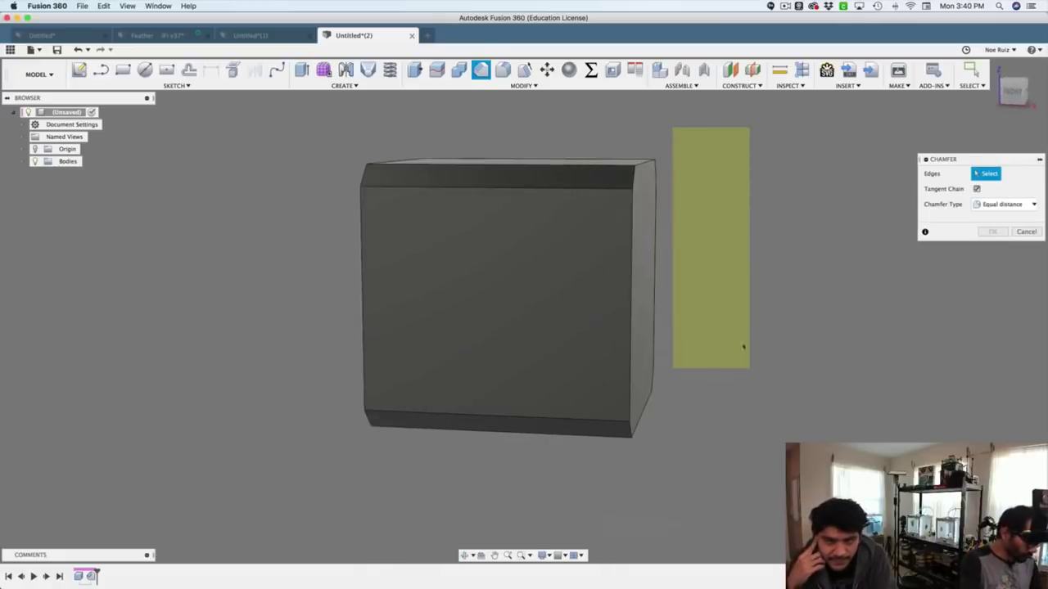
left_click_drag(722, 348, 778, 512)
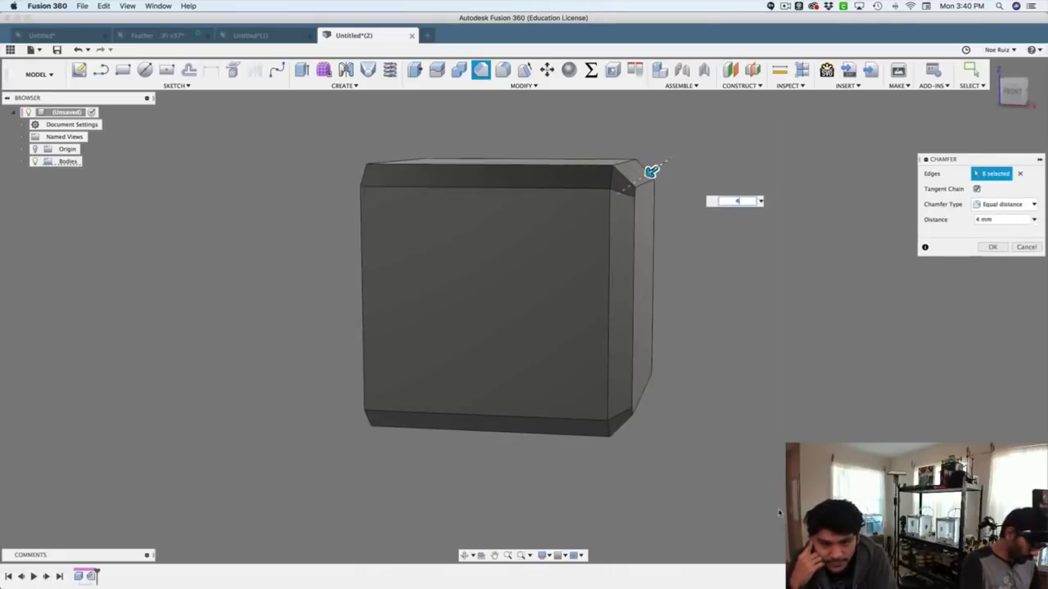
middle_click_drag(783, 440, 722, 424, "shift")
type("2")
key("Return")
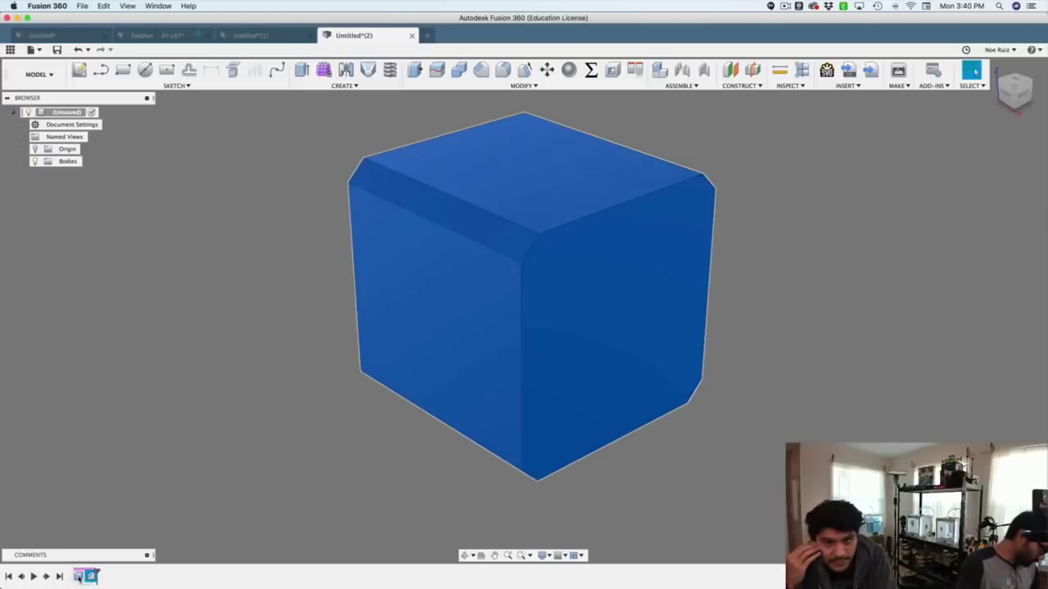
Delete the box and its chamfer feature to empty the design
key("Delete")
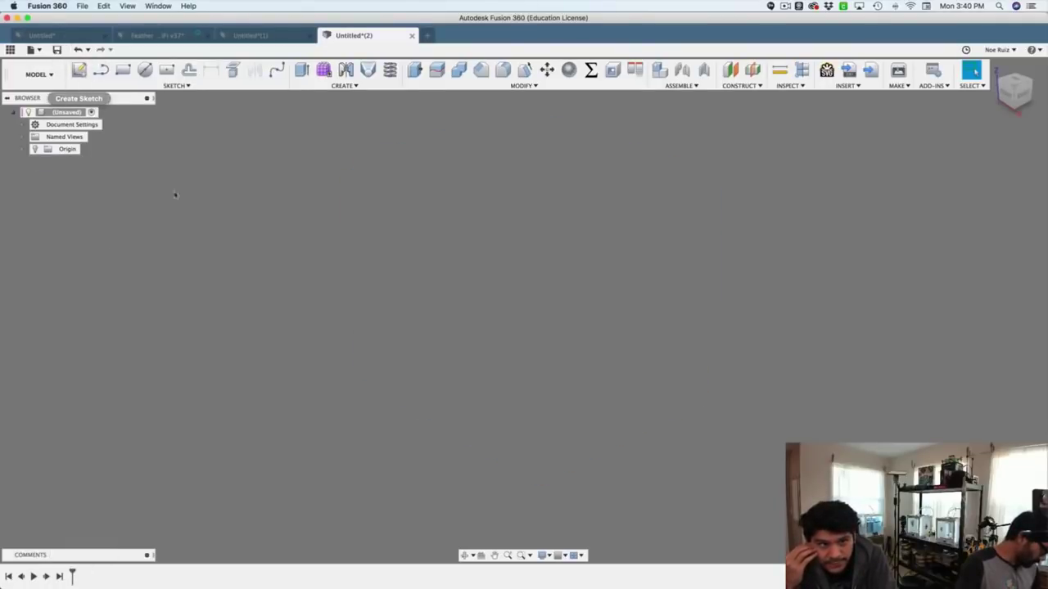
Add a user parameter named box in mm with the expression 50
type("spara")
key("Return")
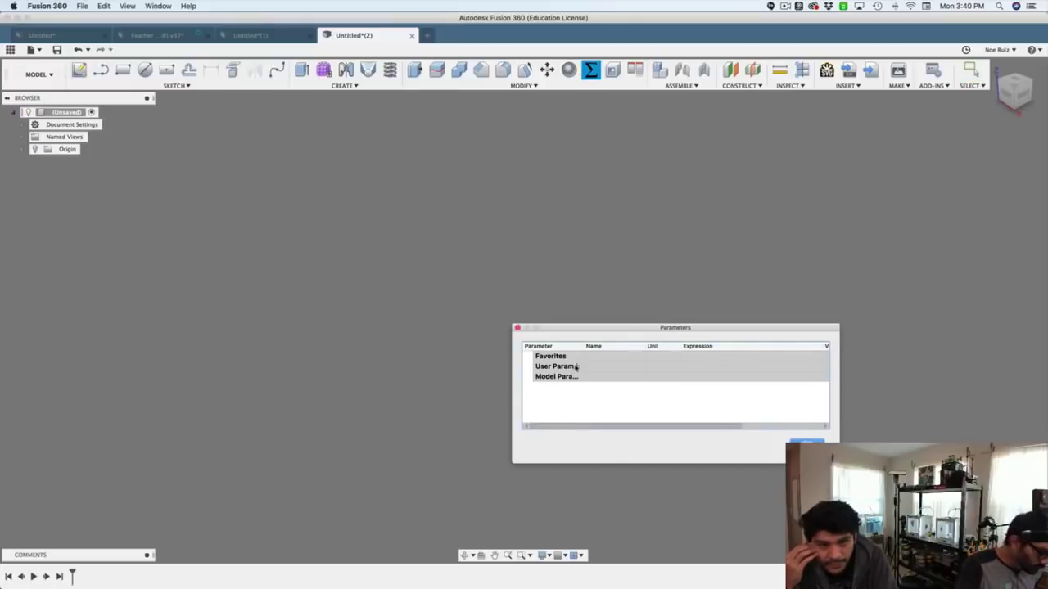
left_click(577, 368)
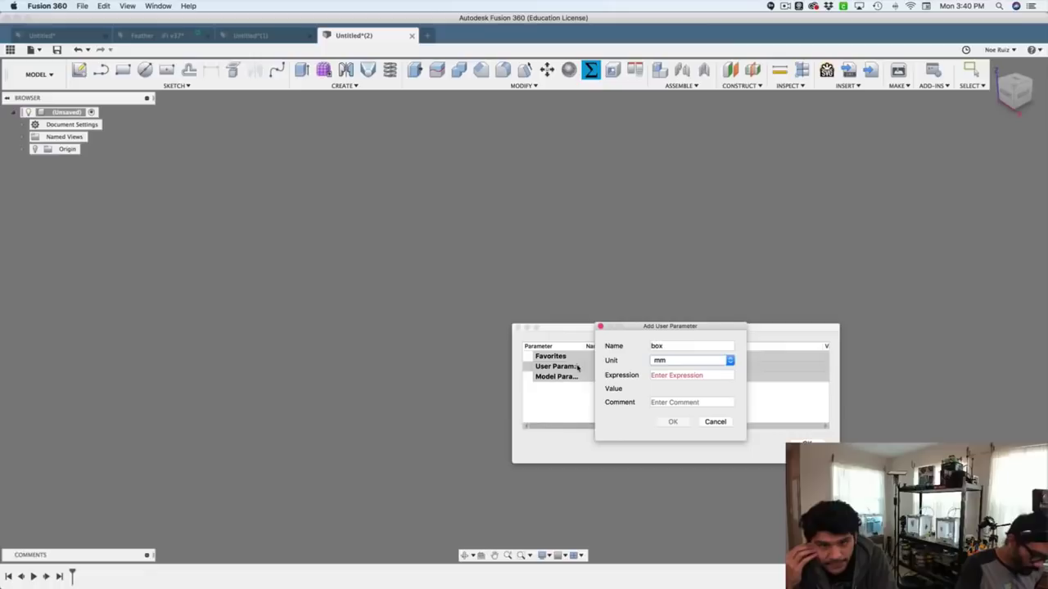
type("50")
key("Return")
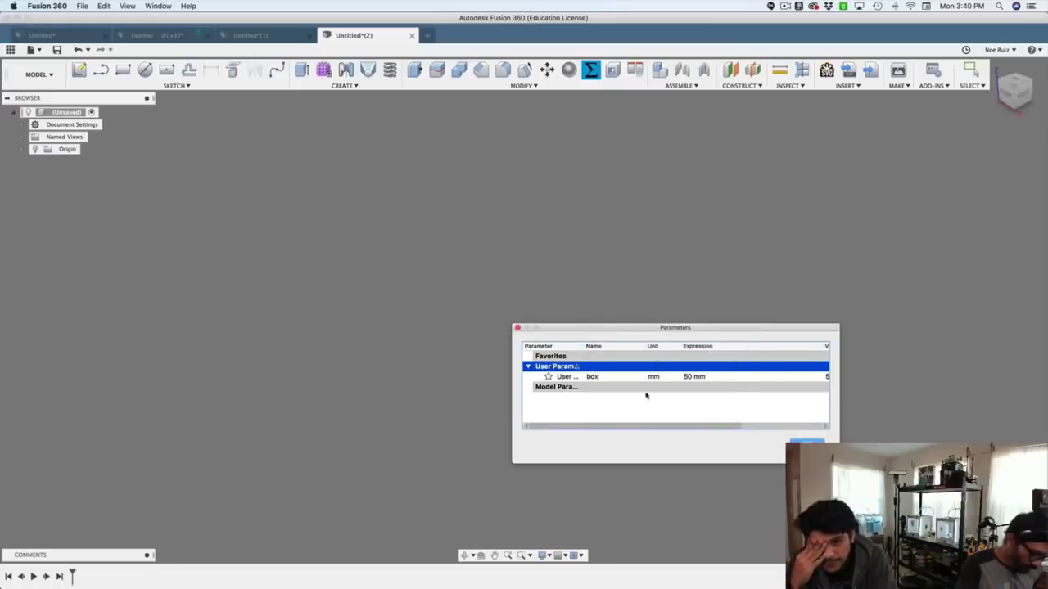
left_click(816, 442)
Sketch a center rectangle at the origin on the horizontal plane, using the parameter box for both its length and width
left_click(85, 73)
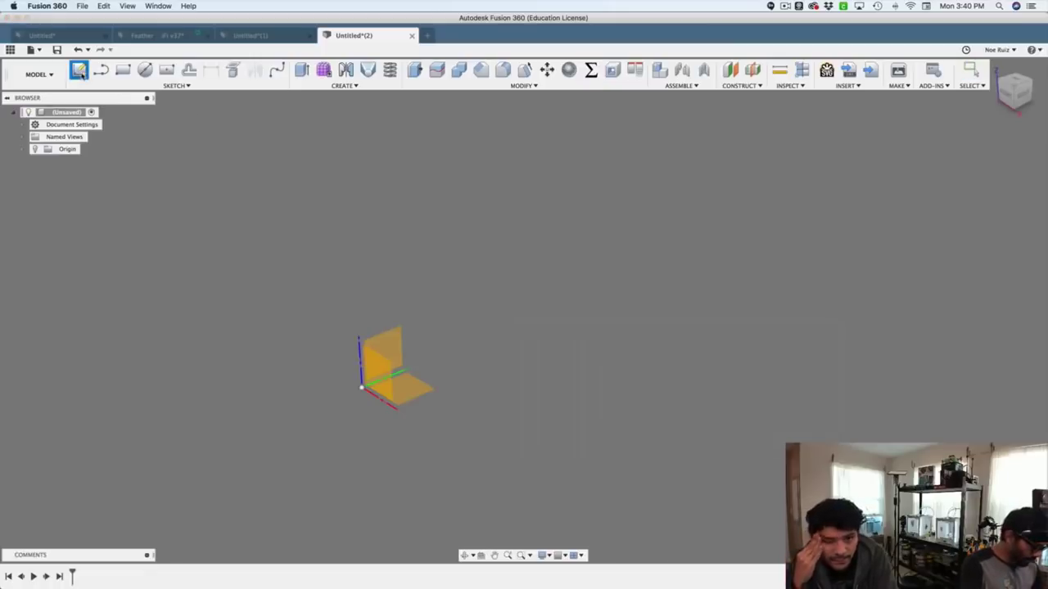
left_click(413, 391)
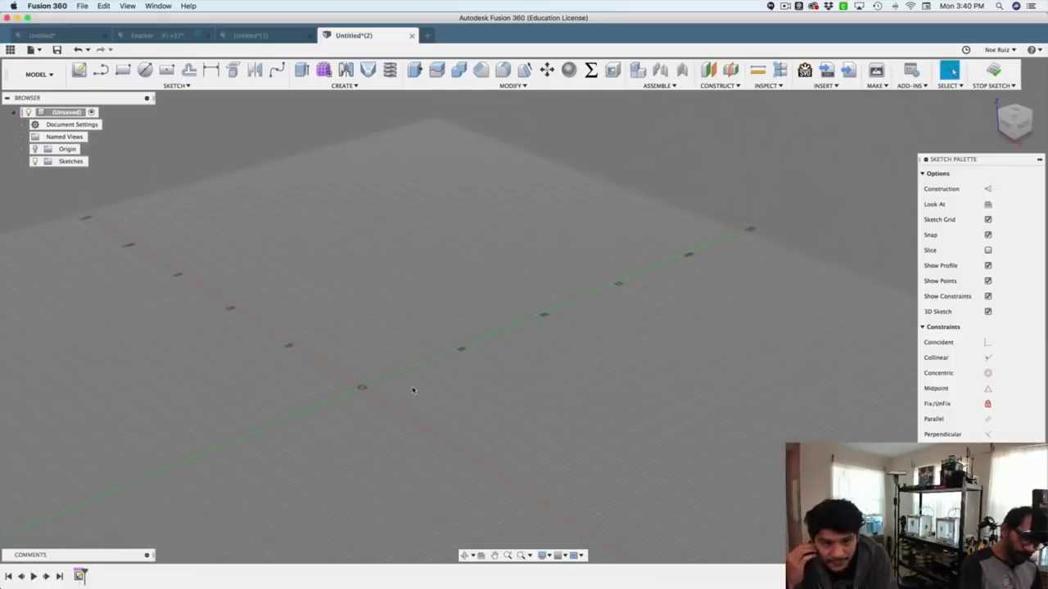
key("r")
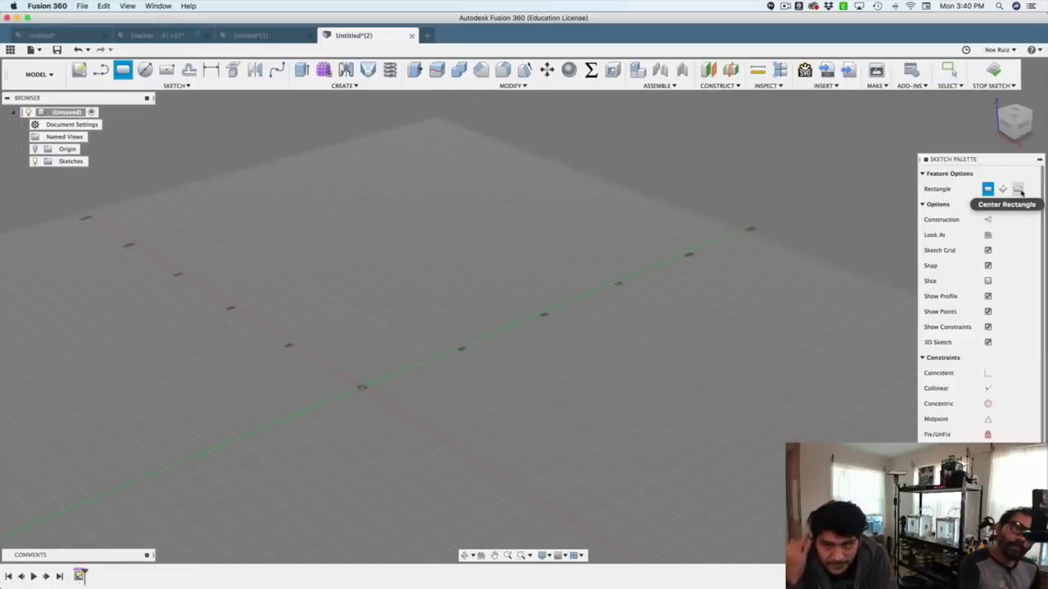
left_click(1017, 188)
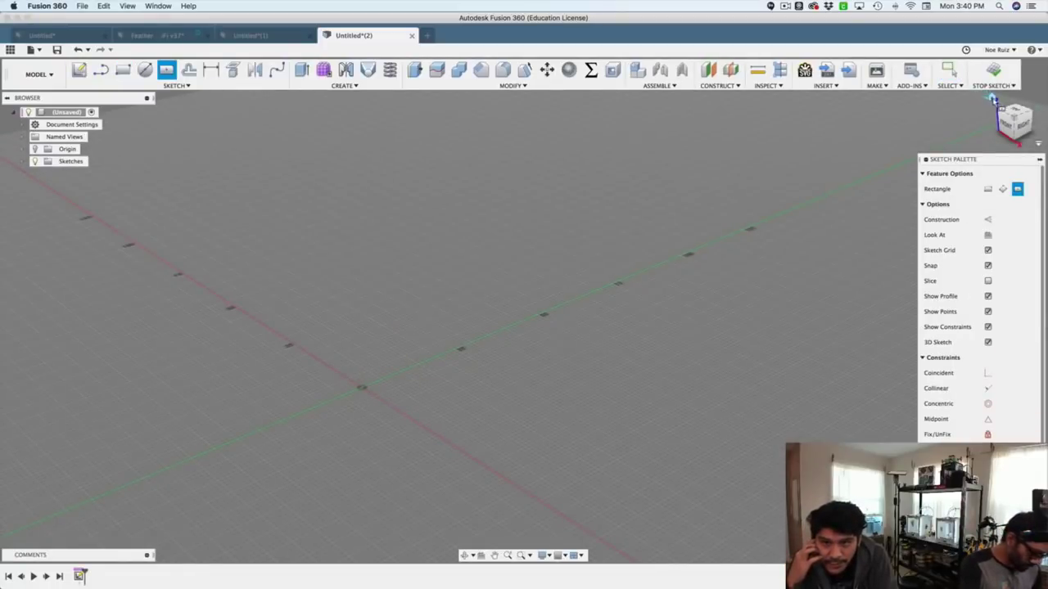
left_click(993, 98)
left_click(525, 312)
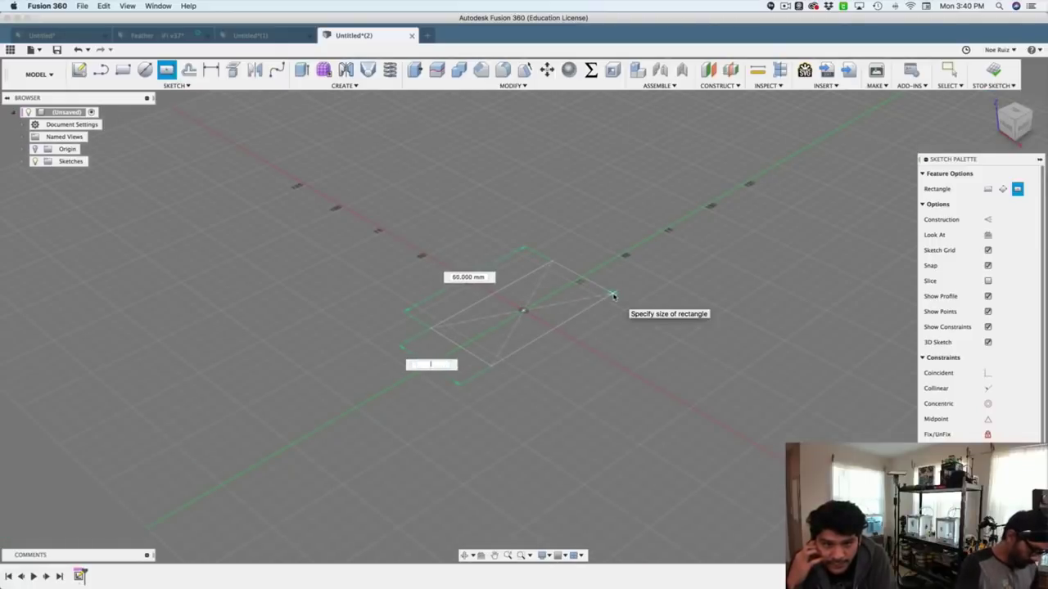
type("box")
key("Tab")
type("box")
key("Return")
key("Return")
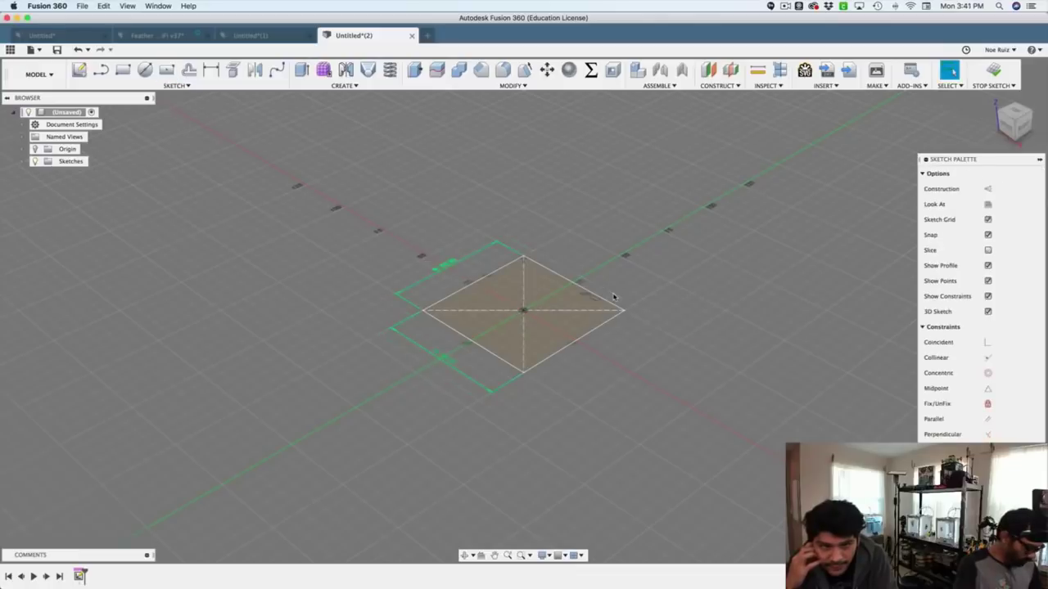
Add a second user parameter named corner in mm with the expression 8
type("s")
type("param")
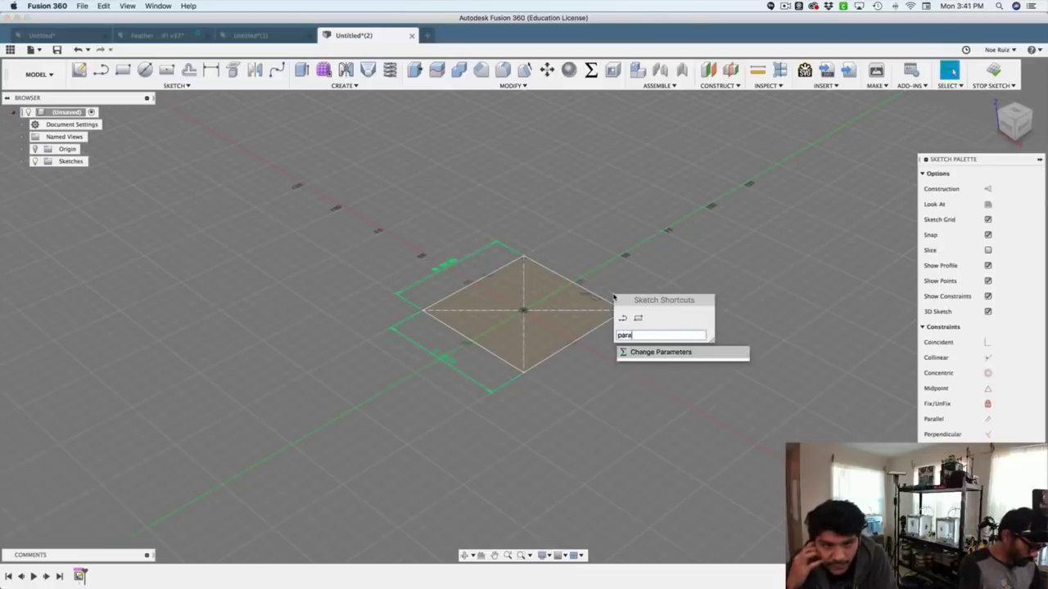
key("Return")
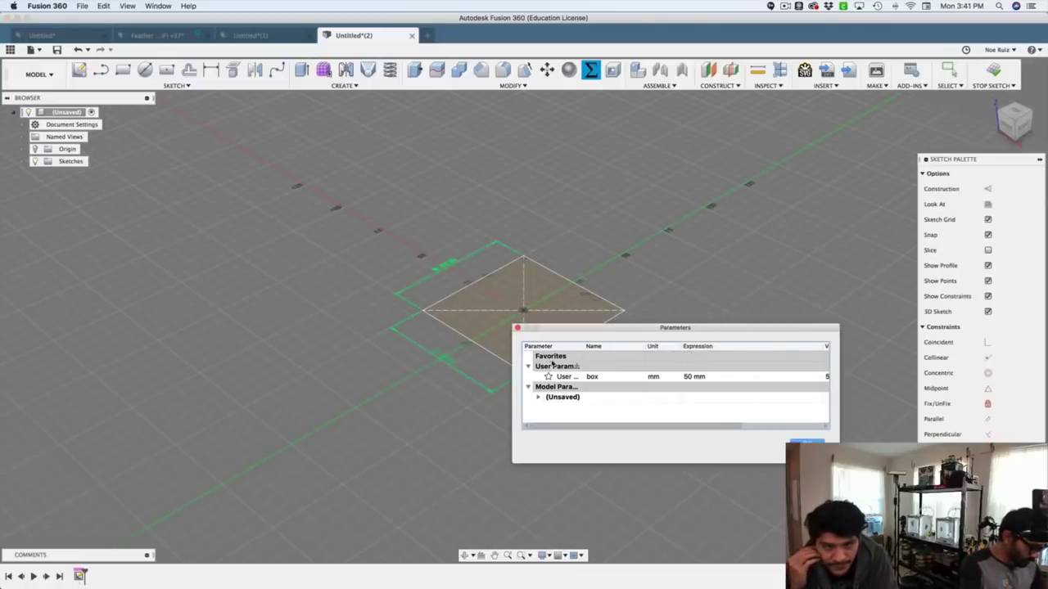
left_click(576, 368)
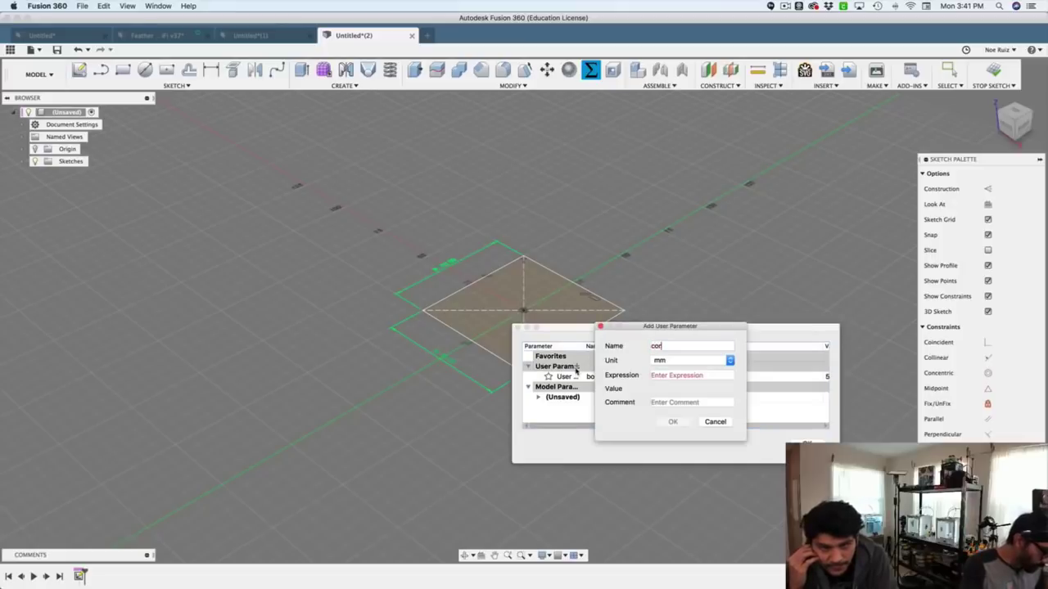
type("corner")
key("Tab")
type("8")
key("Return")
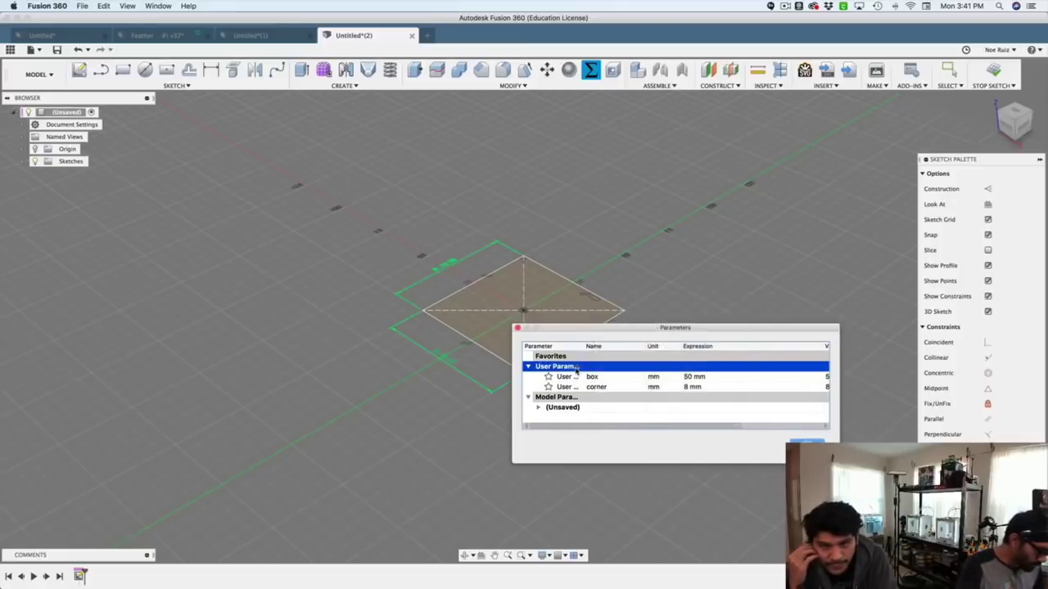
left_click(808, 442)
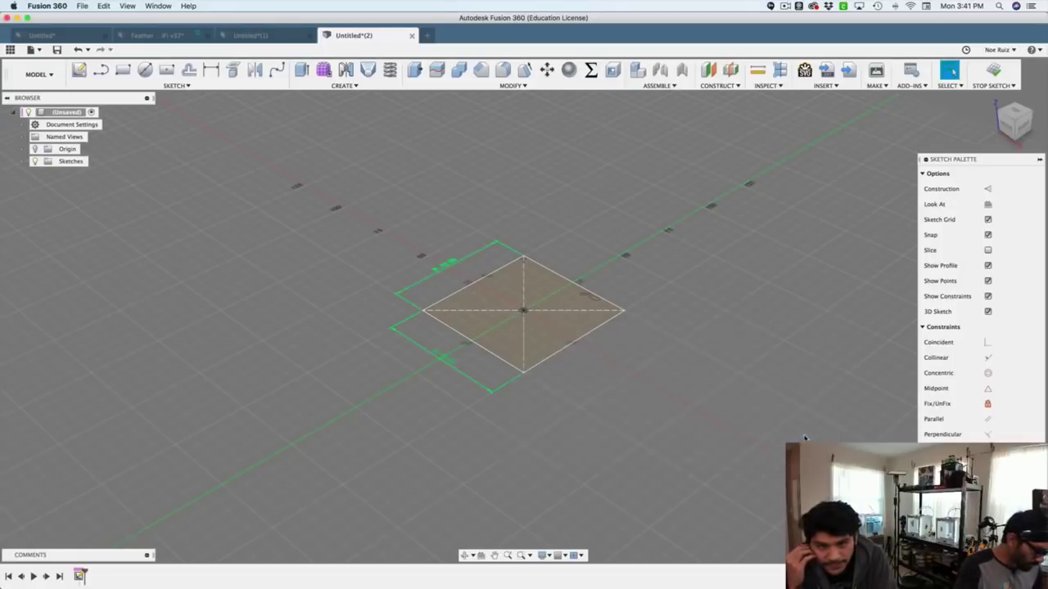
Sketch a straight line cutting diagonally across one corner of the square, between its two adjacent sides
scroll(491, 295, "down", 2)
scroll(524, 313, "up", 5)
scroll(523, 312, "up", 3)
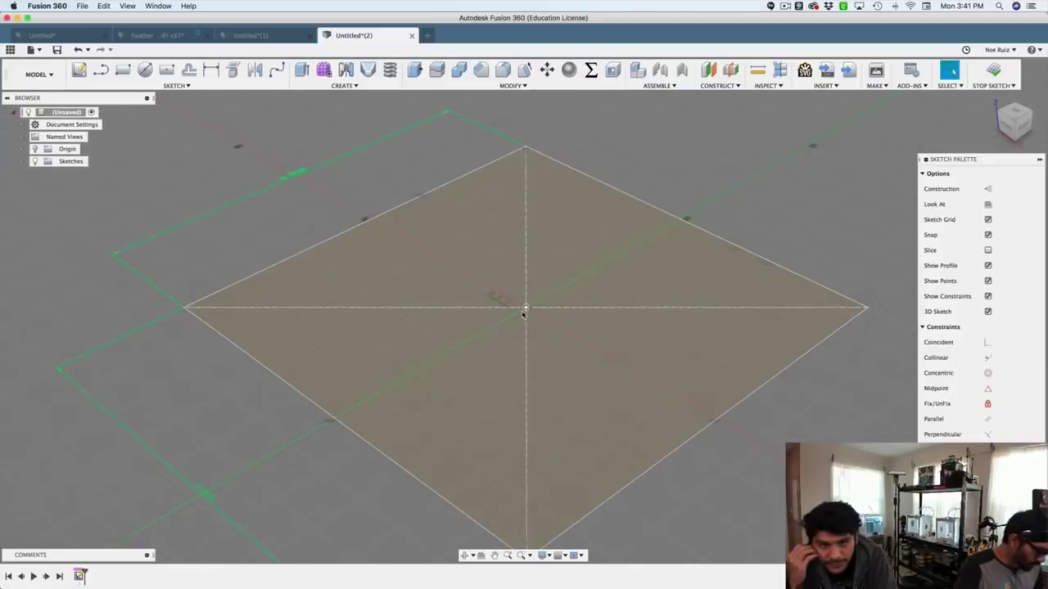
scroll(524, 313, "down", 2)
key("l")
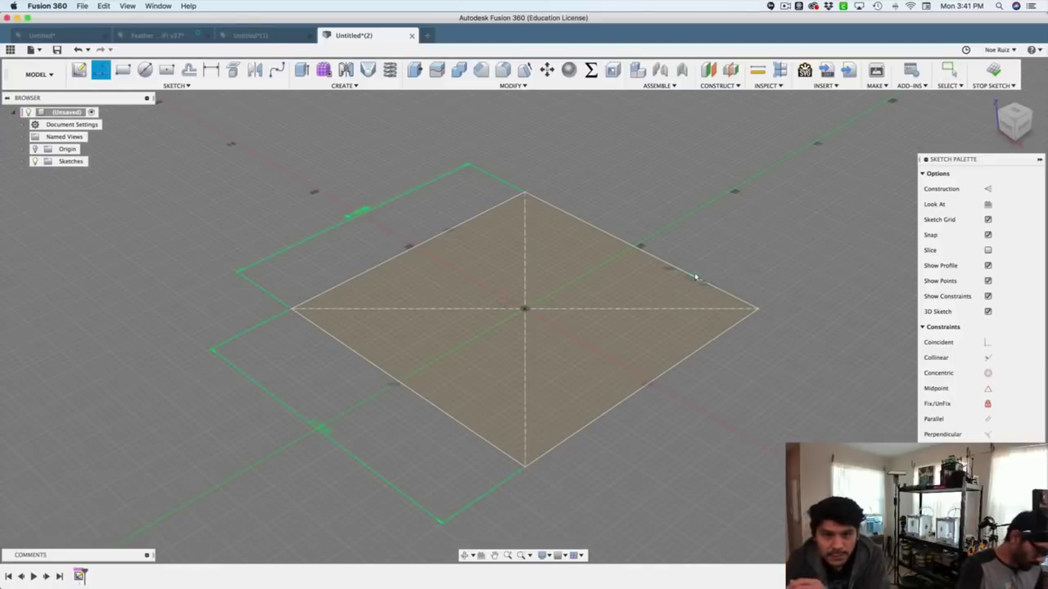
left_click(692, 276)
left_click(701, 344)
key("t")
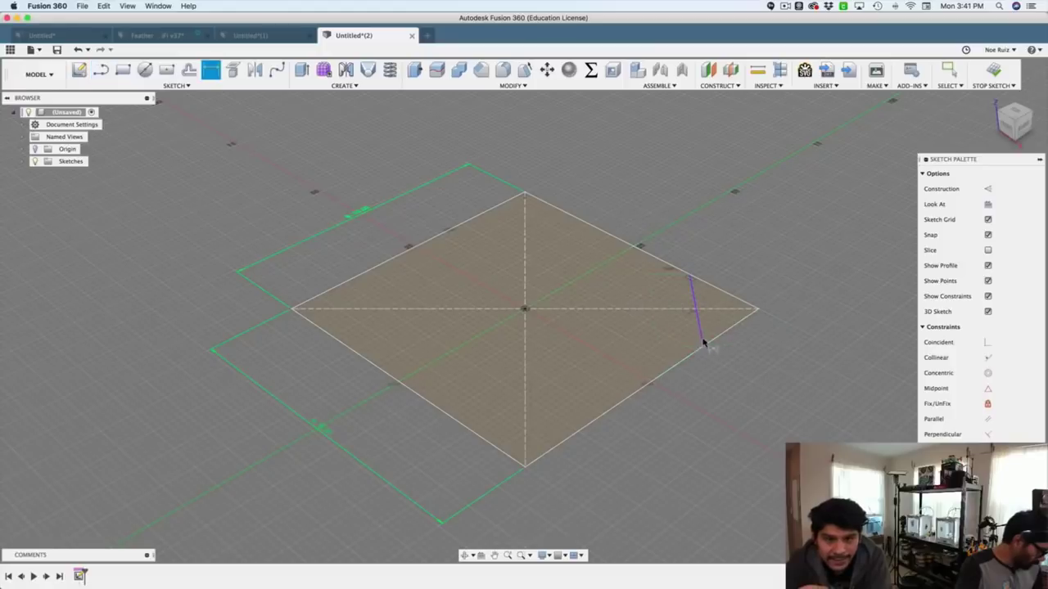
left_click(714, 340)
left_click(713, 334)
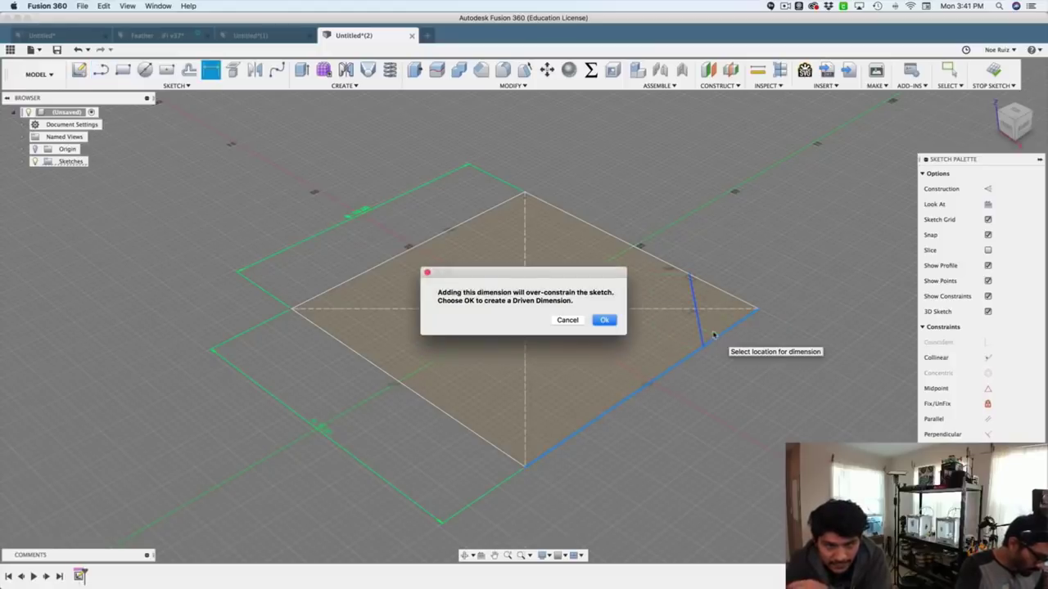
key("Escape")
key("Escape")
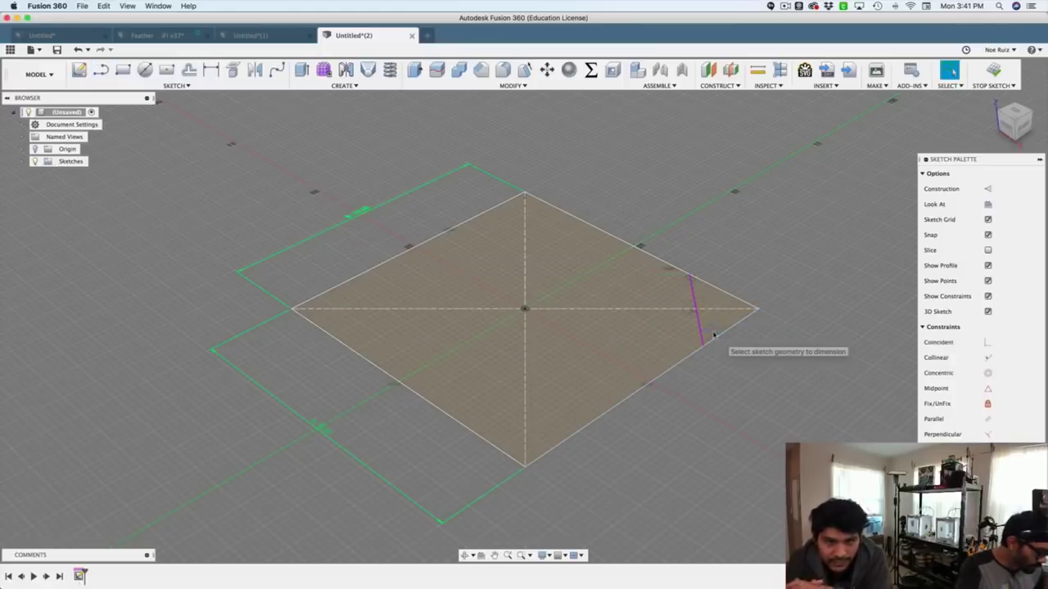
left_click(695, 279)
key("Escape")
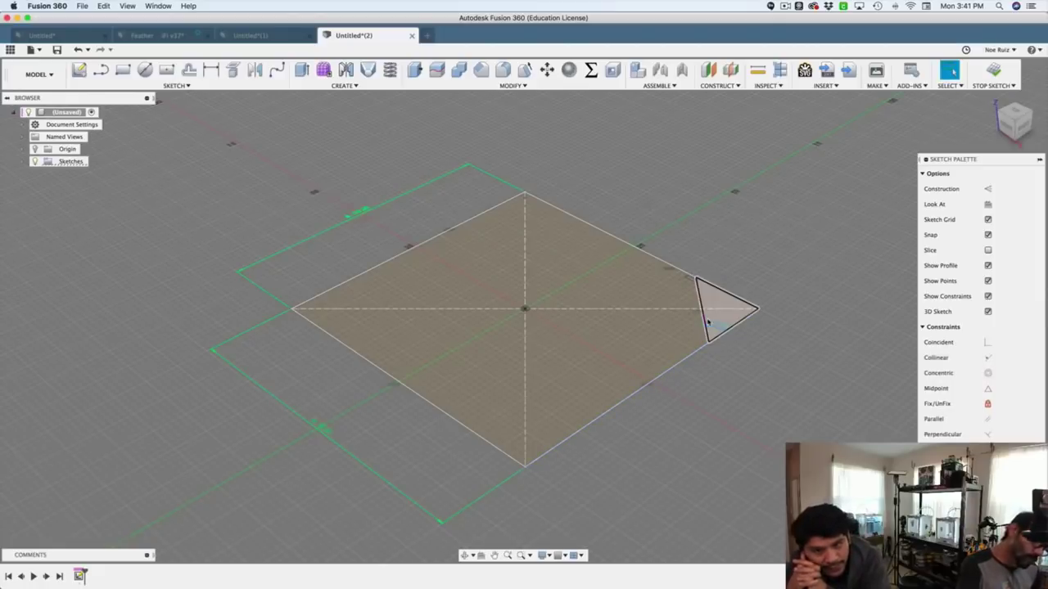
left_click(698, 293)
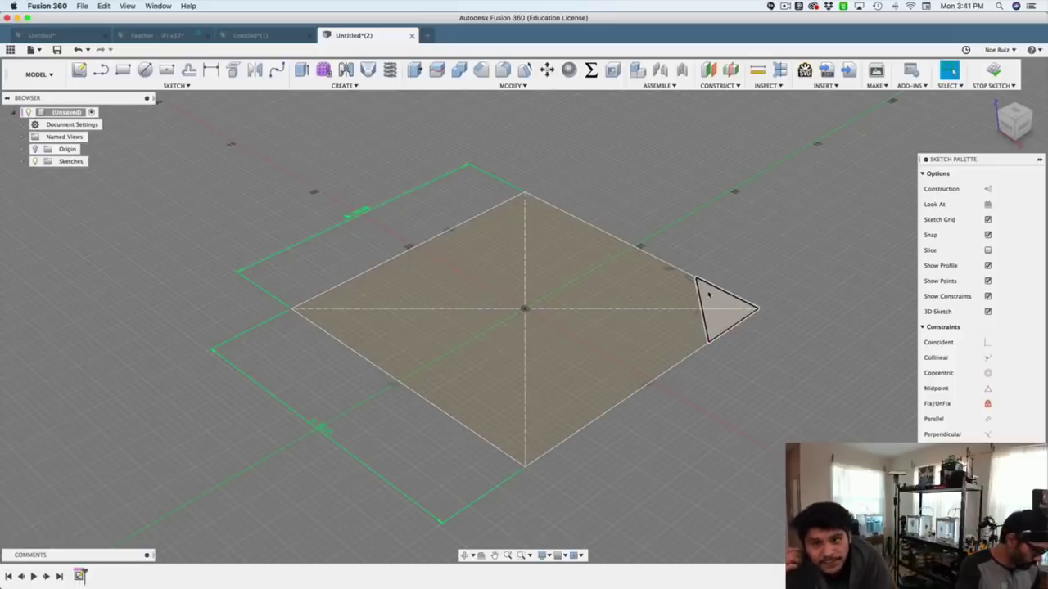
Dimension the distance from the square's corner to the diagonal line's end along the side, using the parameter corner
key("t")
left_click(709, 343)
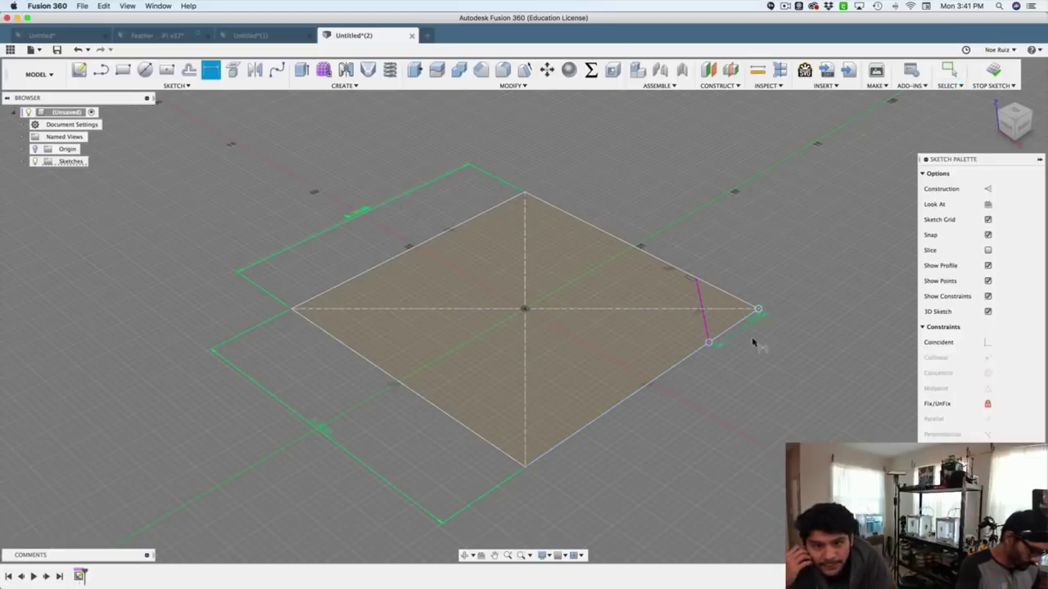
key("d")
left_click(741, 323)
left_click(754, 342)
type("corne")
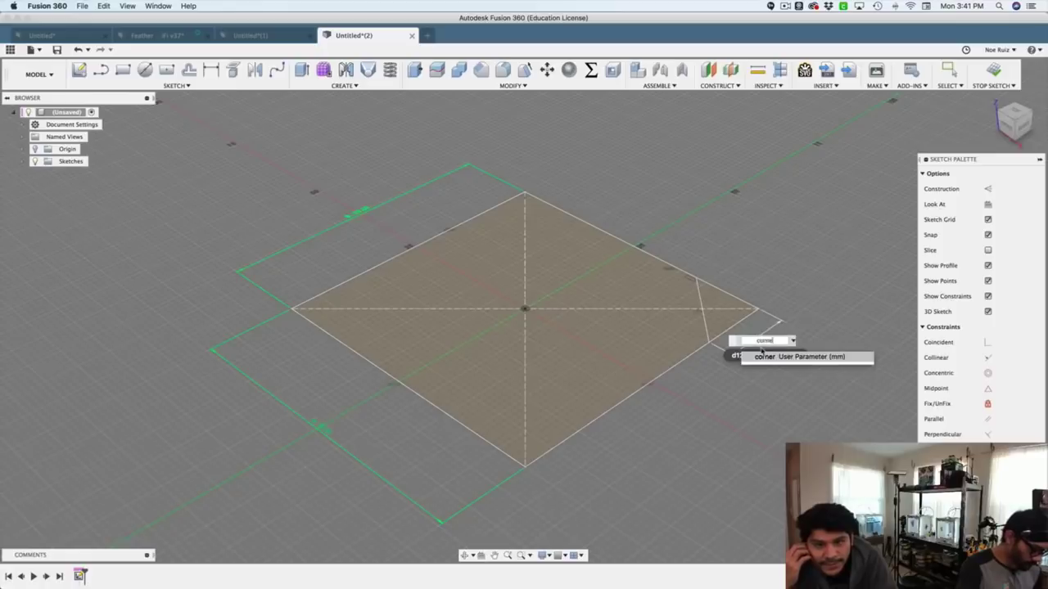
type("r")
key("Return")
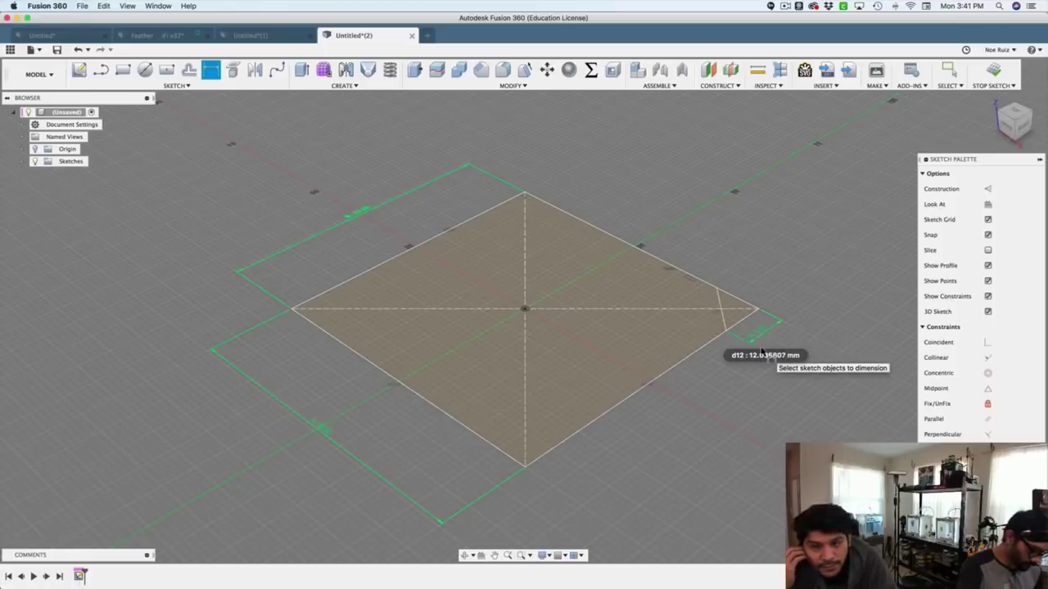
key("Escape")
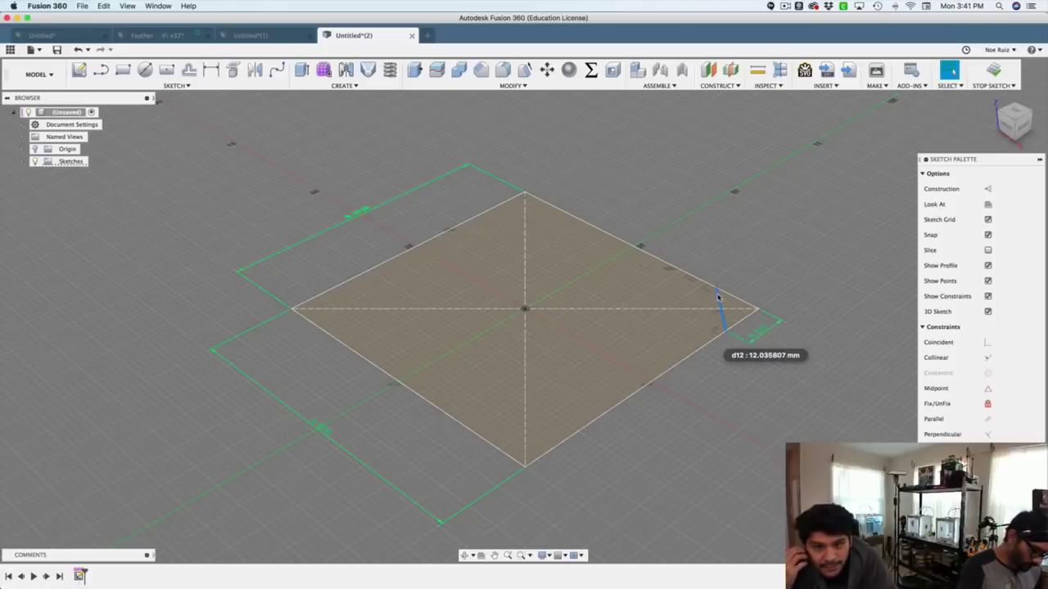
Pattern the diagonal corner line circularly around the square's center point with a quantity of 4
type("scor")
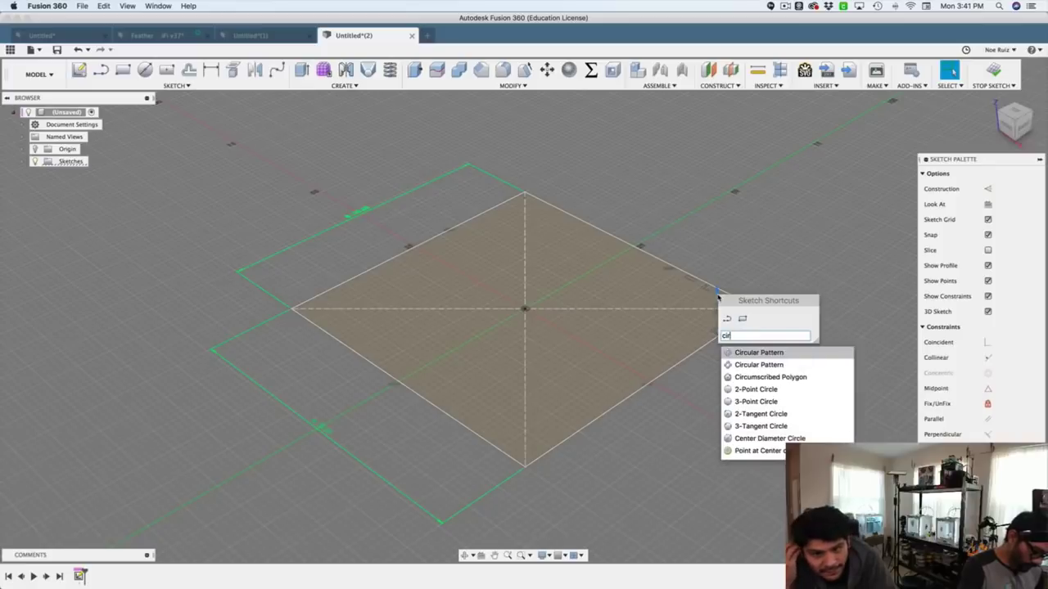
key("Return")
left_click(982, 189)
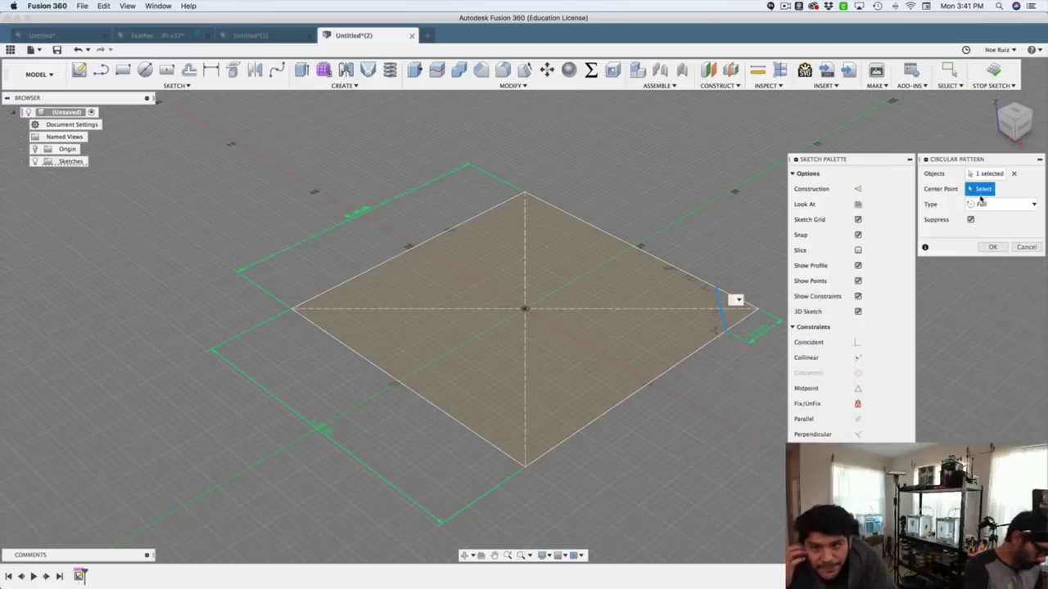
left_click(527, 310)
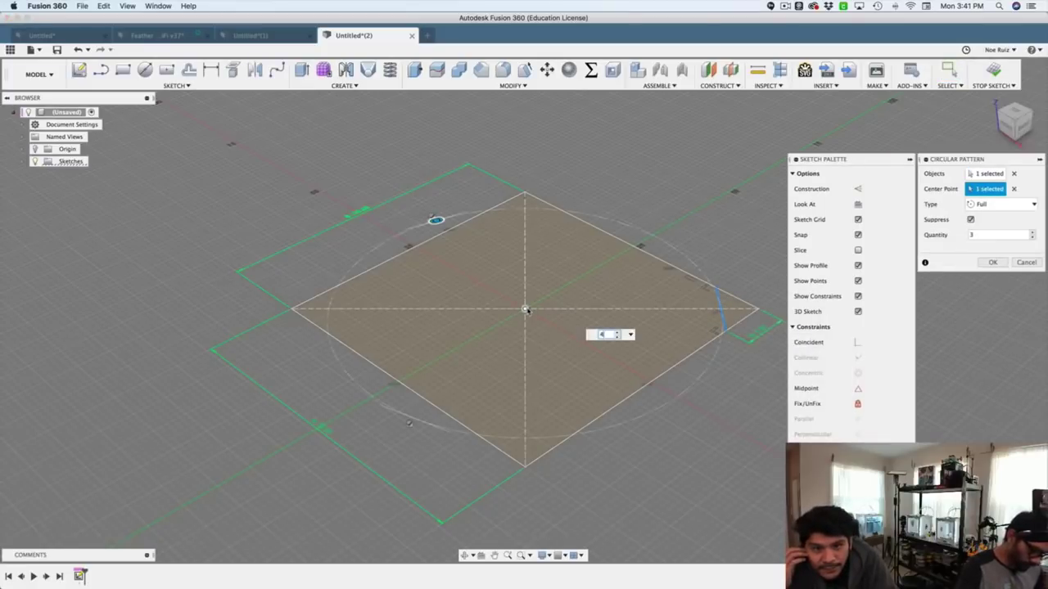
key("Return")
Extrude the octagonal profile as a new body with distance corner/2 and a taper angle of 45 degrees
key("e")
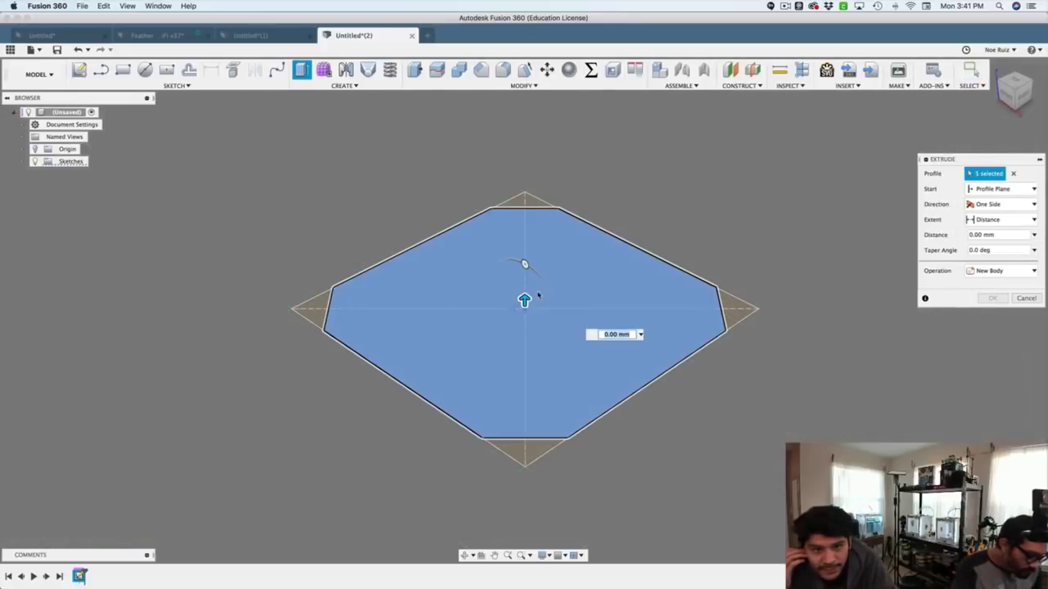
type("c")
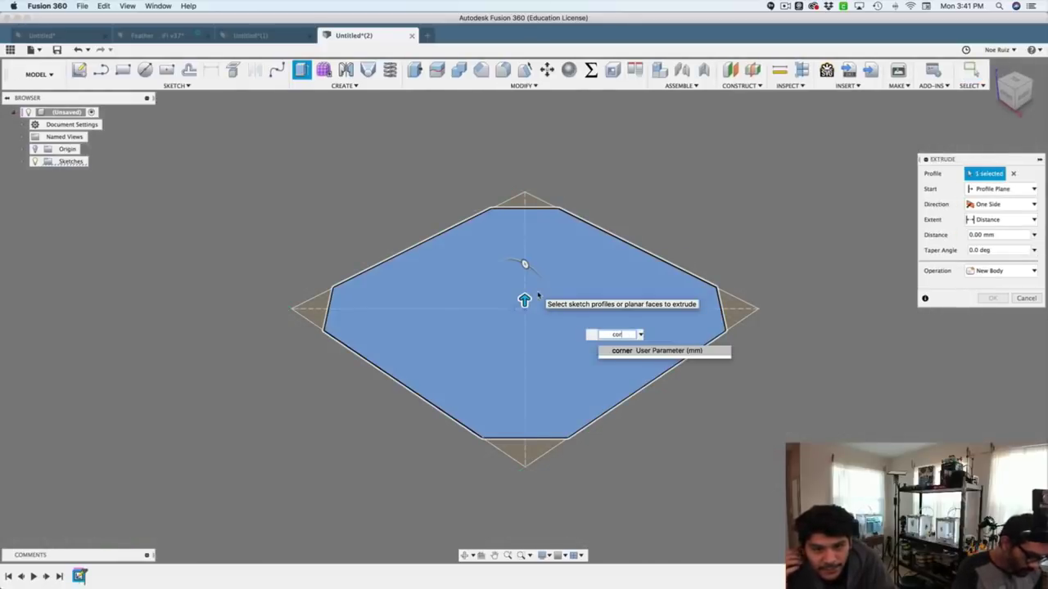
type("or")
key("Return")
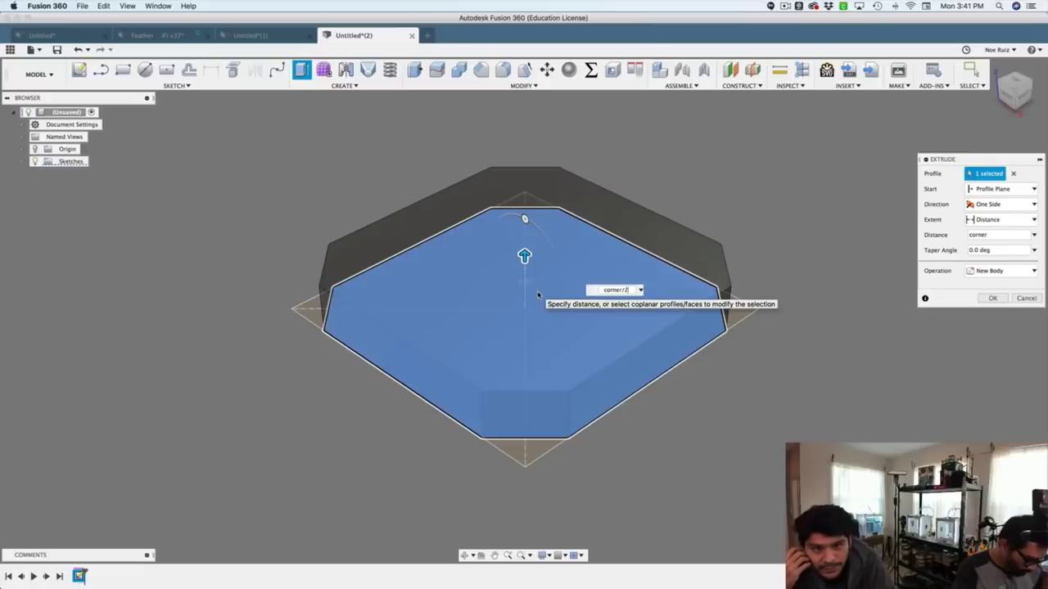
key("Return")
key("Tab")
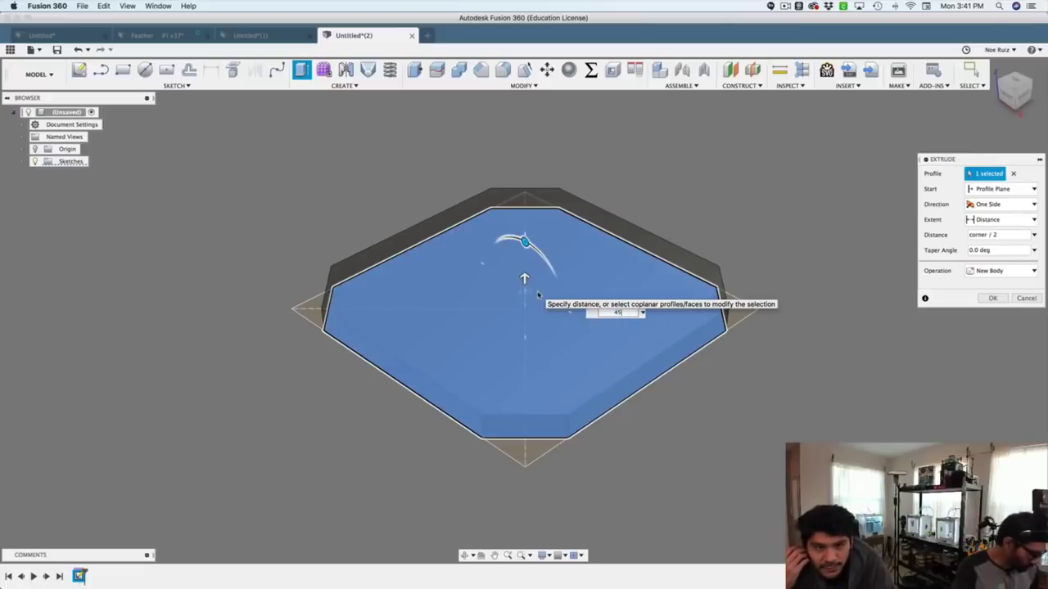
key("Return")
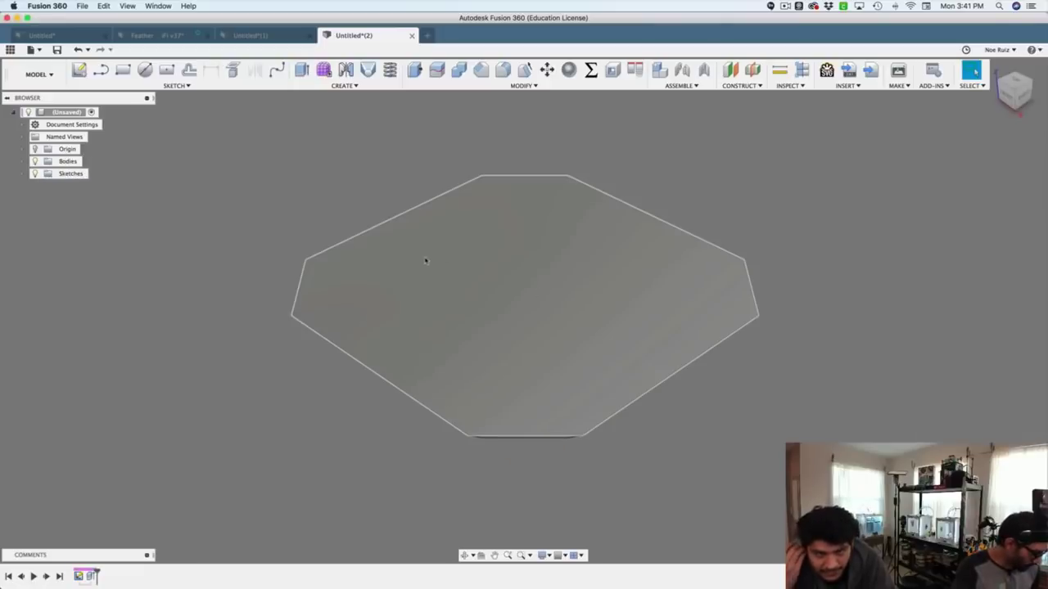
Create an offset plane from the XZ origin plane at a distance of box/2 + corner
middle_click_drag(425, 261, 664, 199, "shift")
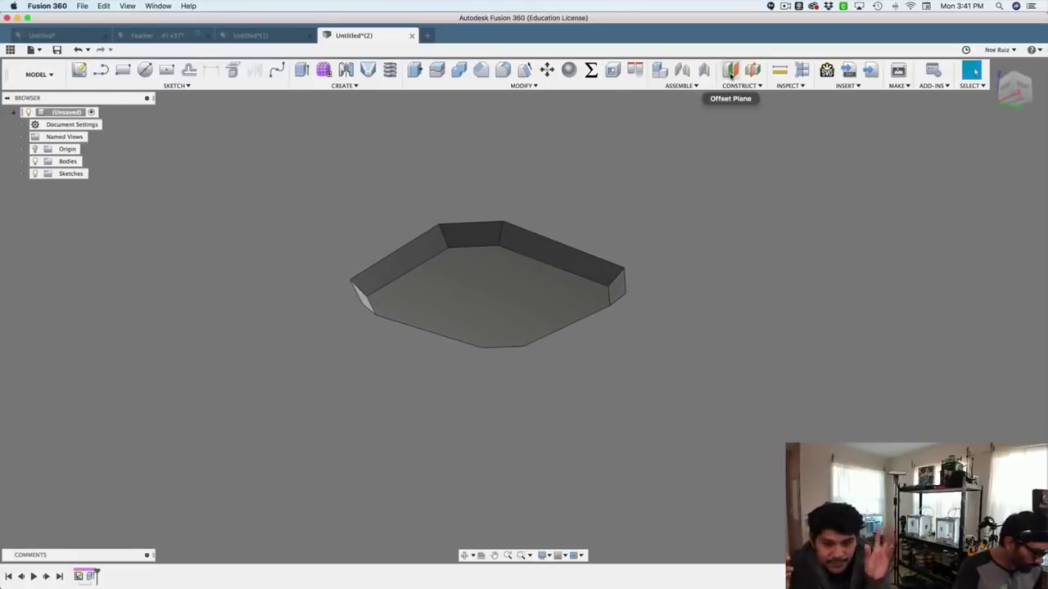
left_click(730, 72)
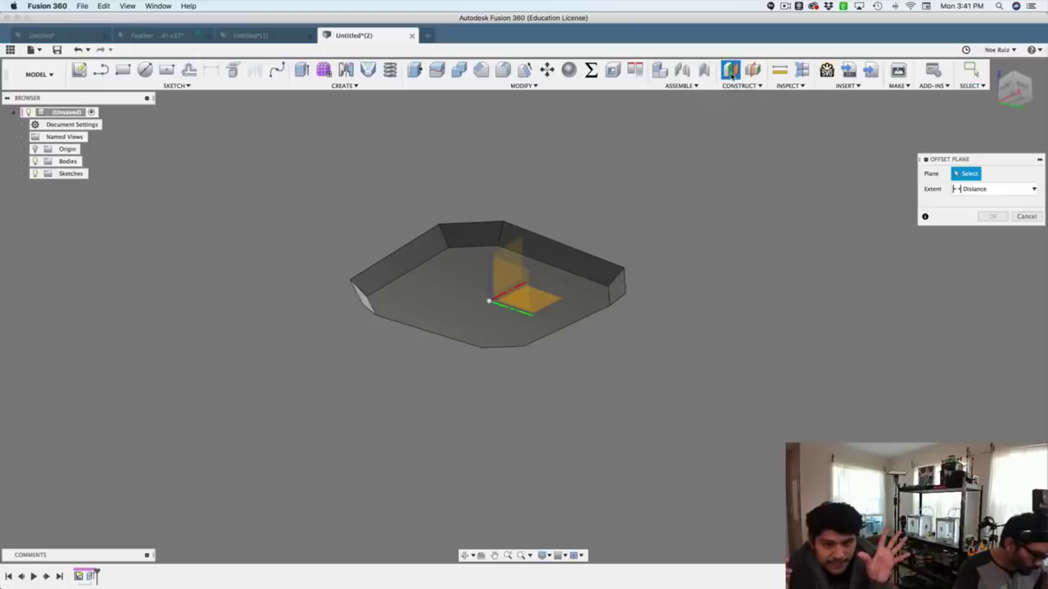
left_click(510, 261)
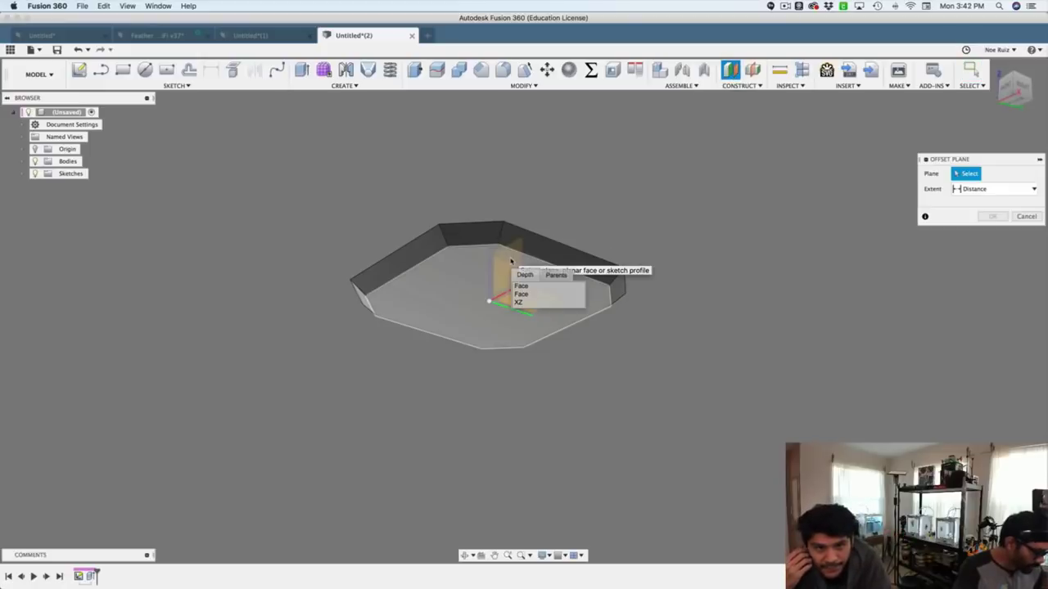
left_click(519, 303)
middle_click_drag(596, 229, 565, 274, "shift")
left_click_drag(526, 275, 610, 259)
type("box2")
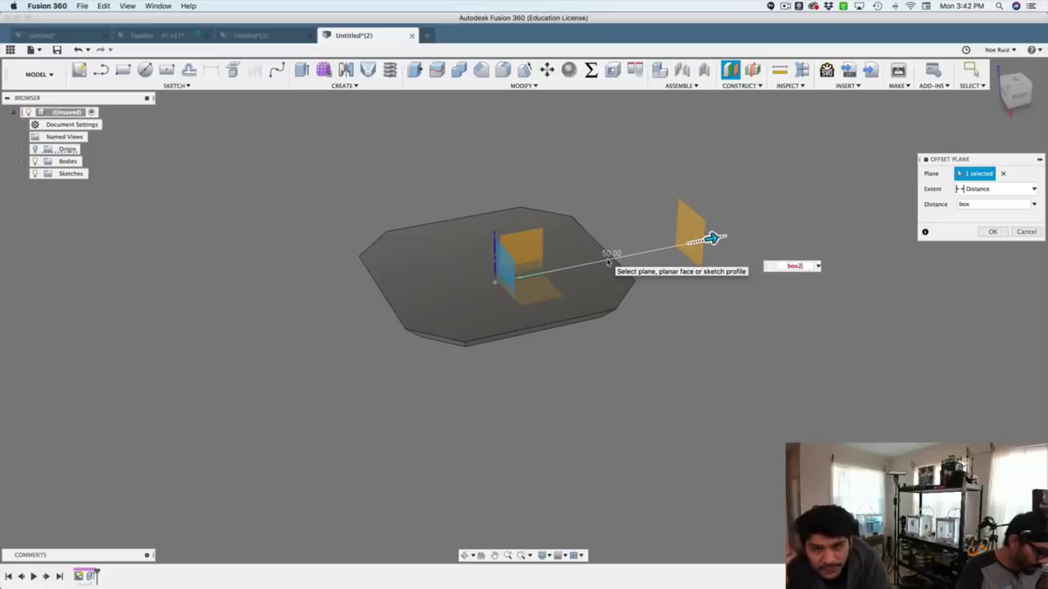
key("BackSpace")
type("/2")
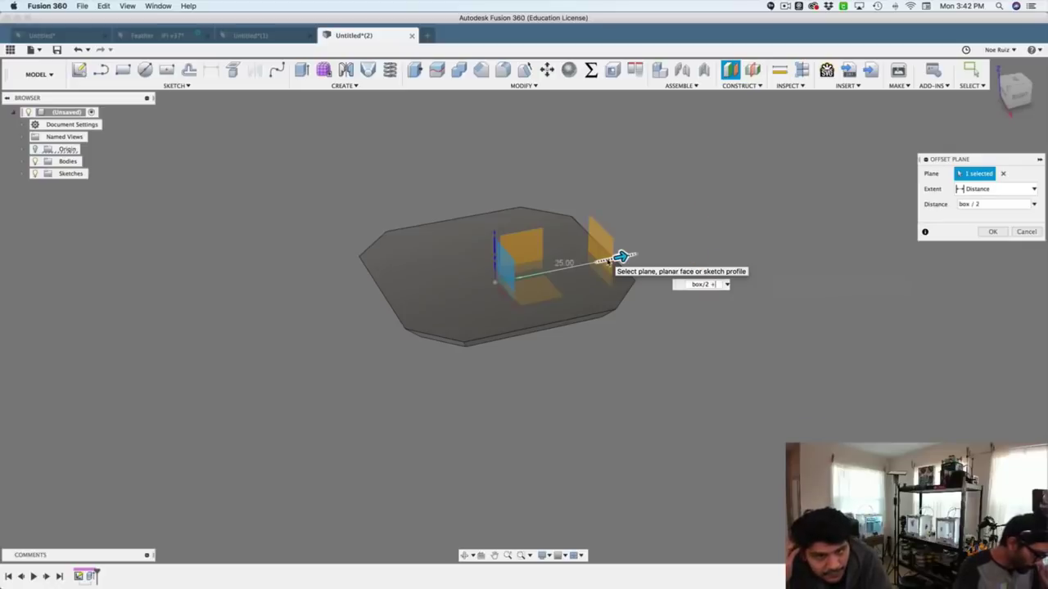
type(" + co")
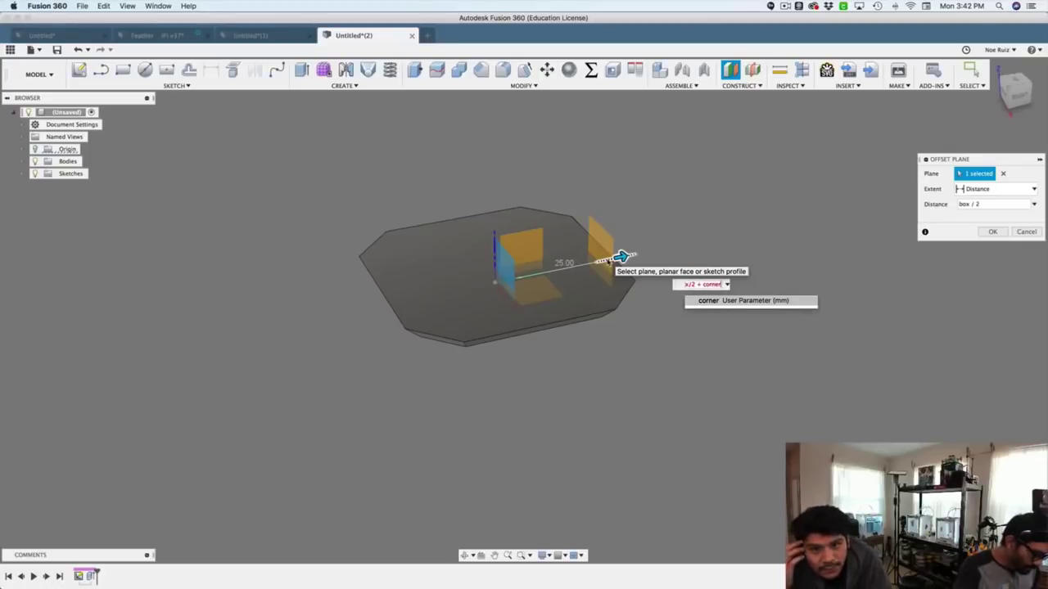
type("rner")
key("Return")
key("Return")
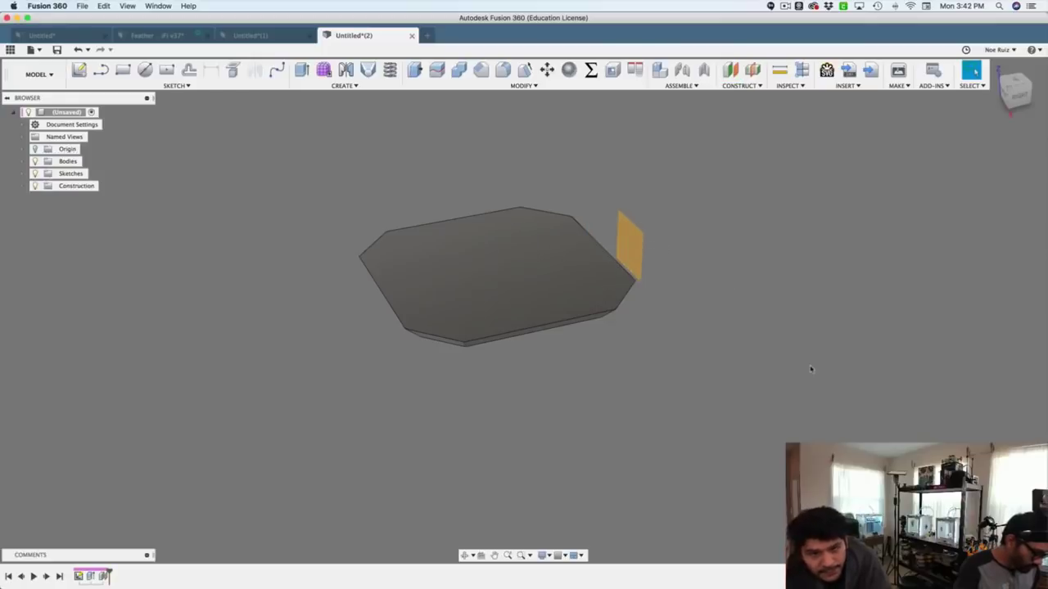
Sketch a center rectangle on the offset plane with both width and height set to the parameter box
left_click(623, 231)
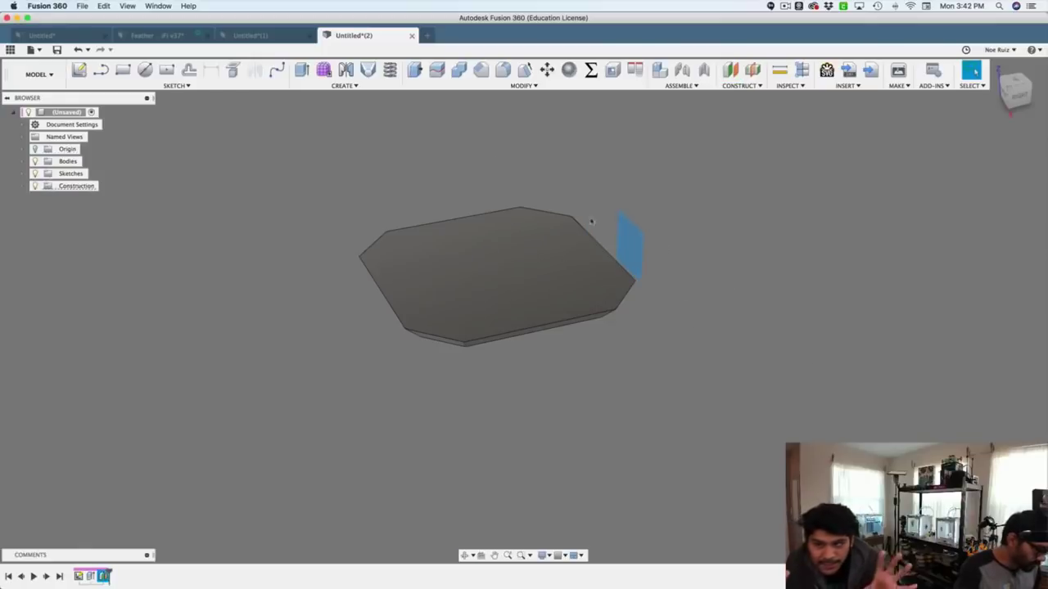
left_click(79, 70)
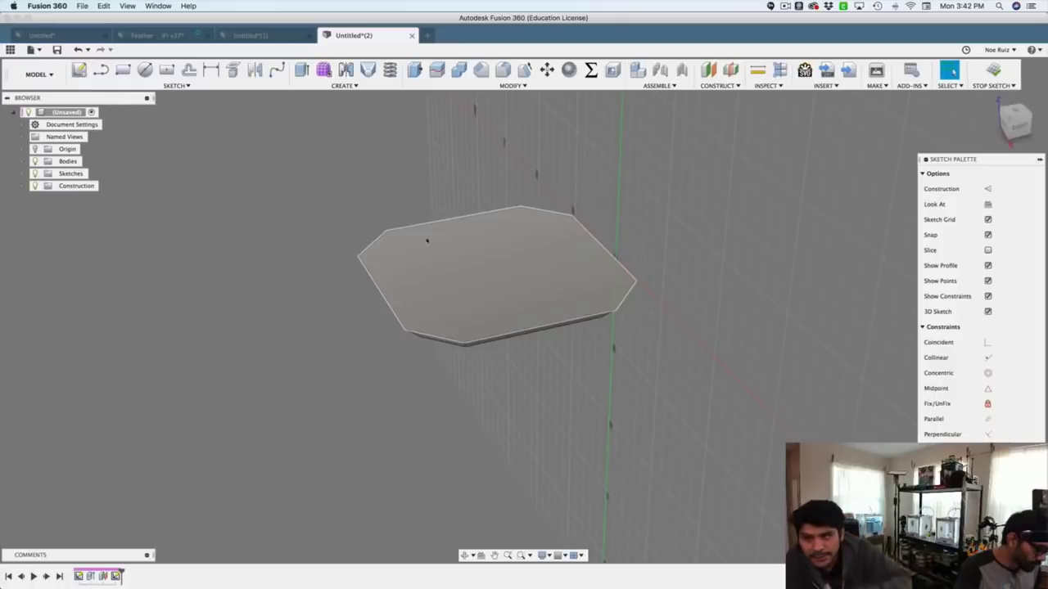
key("r")
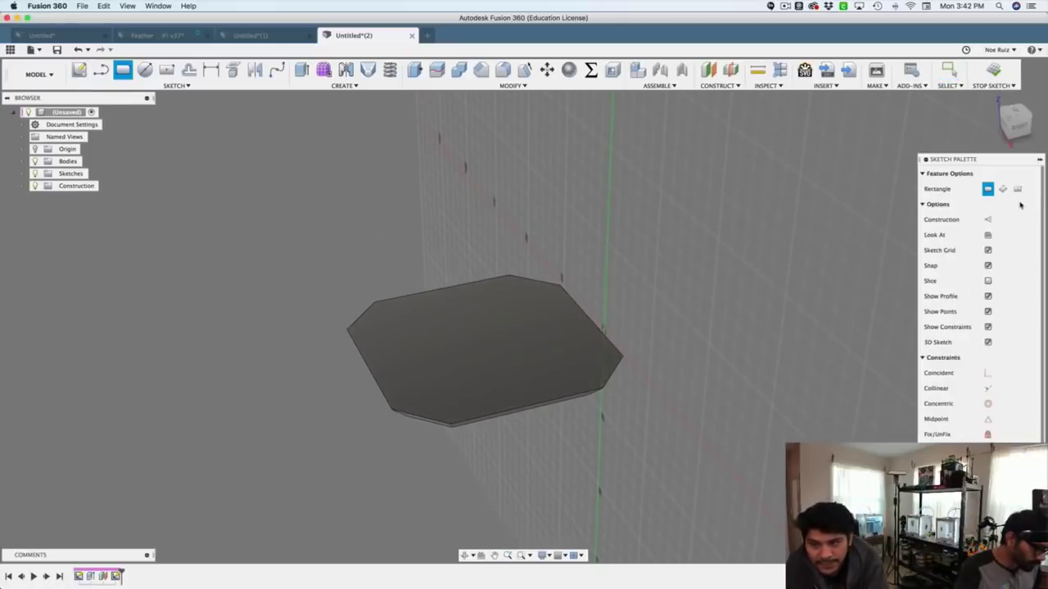
left_click(1017, 189)
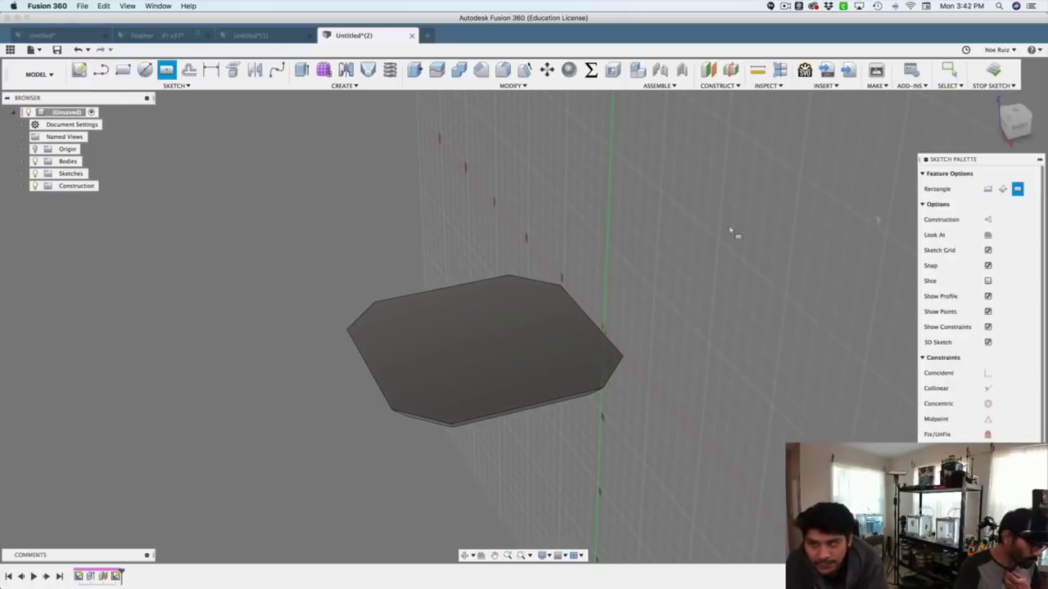
left_click(606, 243)
type("b")
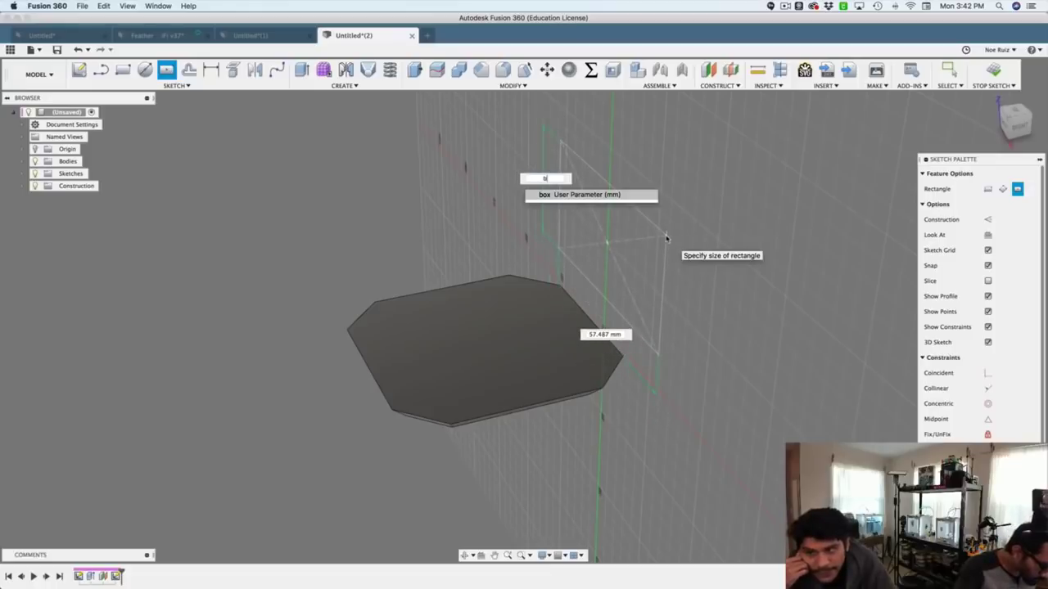
type("ox")
key("Tab")
type("box")
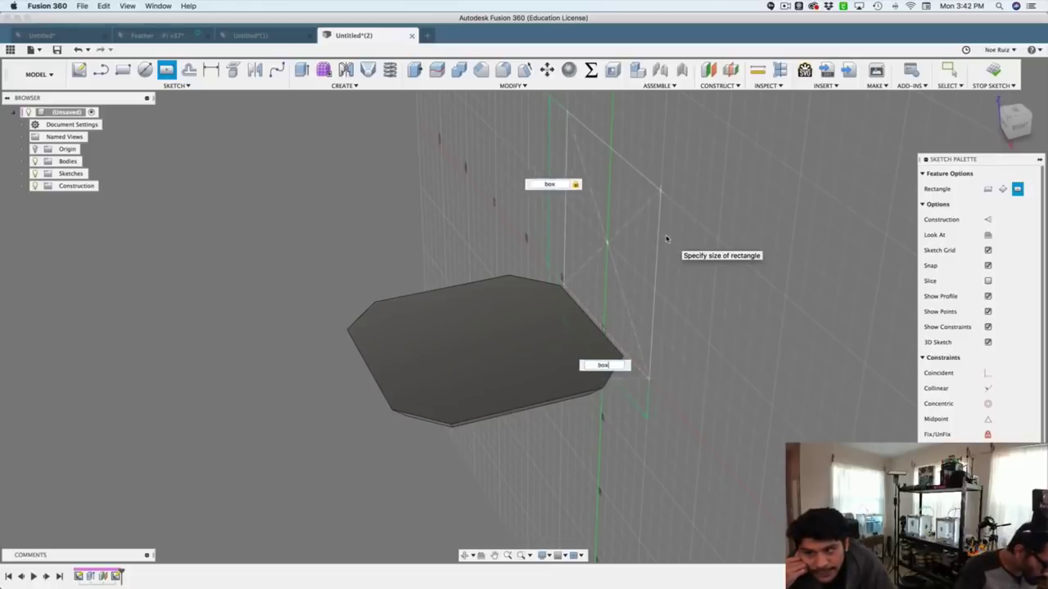
key("Return")
key("Escape")
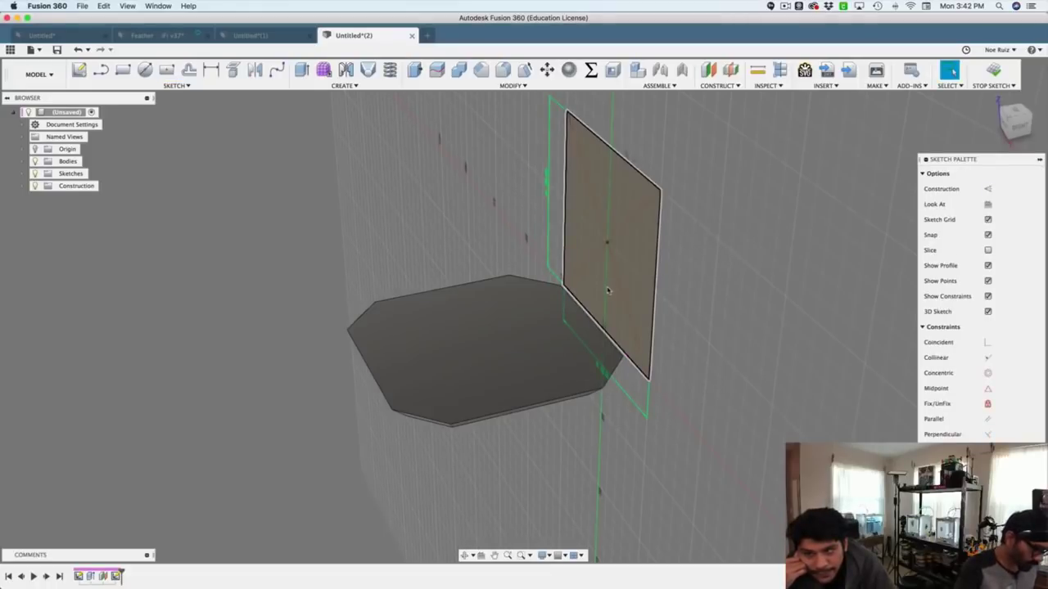
Draw a line from the midpoint of the square's bottom edge to the origin and constrain it to be vertical
mouse_move(608, 290)
middle_mouse_down("shift")
mouse_move(680, 297)
mouse_move(638, 292)
middle_mouse_up("shift")
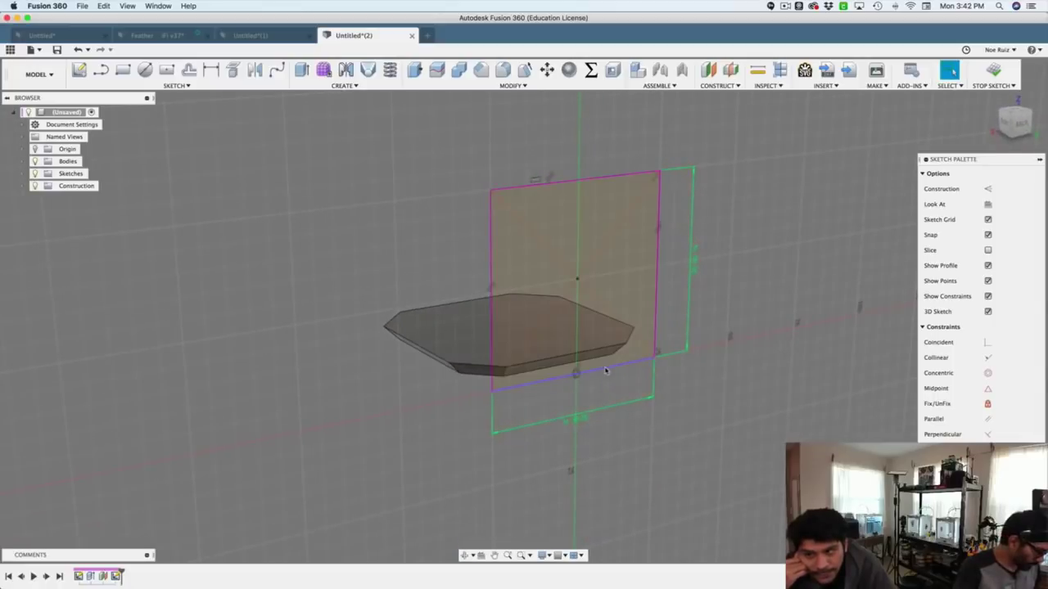
left_click_drag(606, 372, 603, 340)
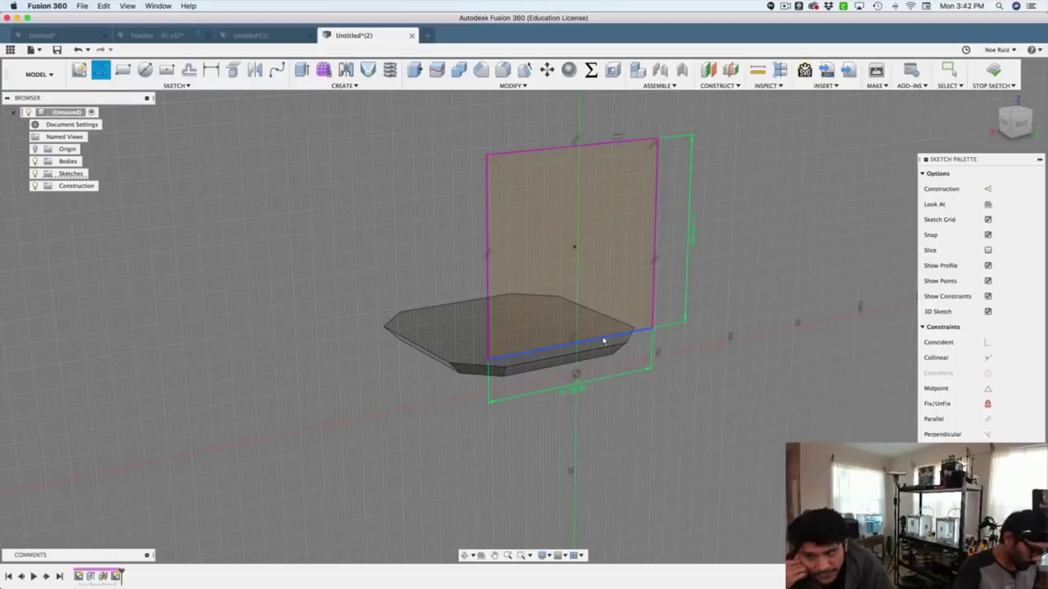
left_click(575, 344)
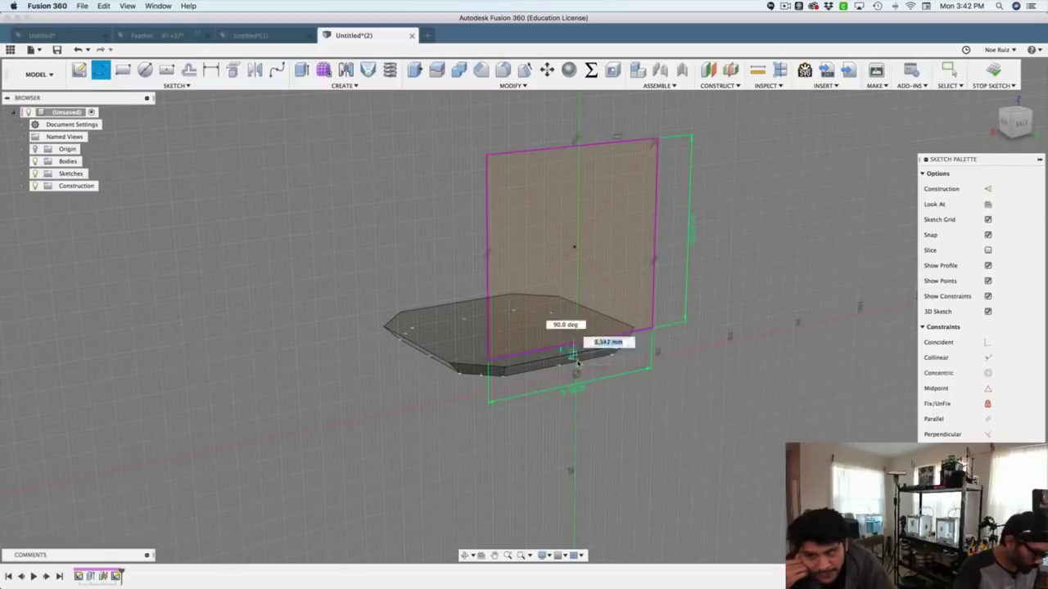
left_click(576, 374)
key("Escape")
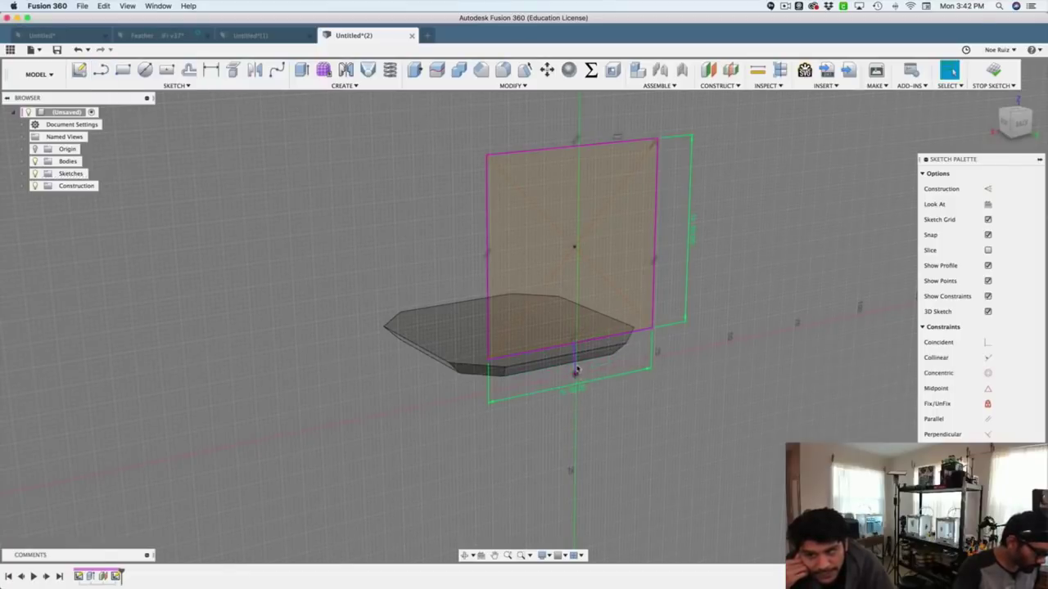
left_click(987, 449)
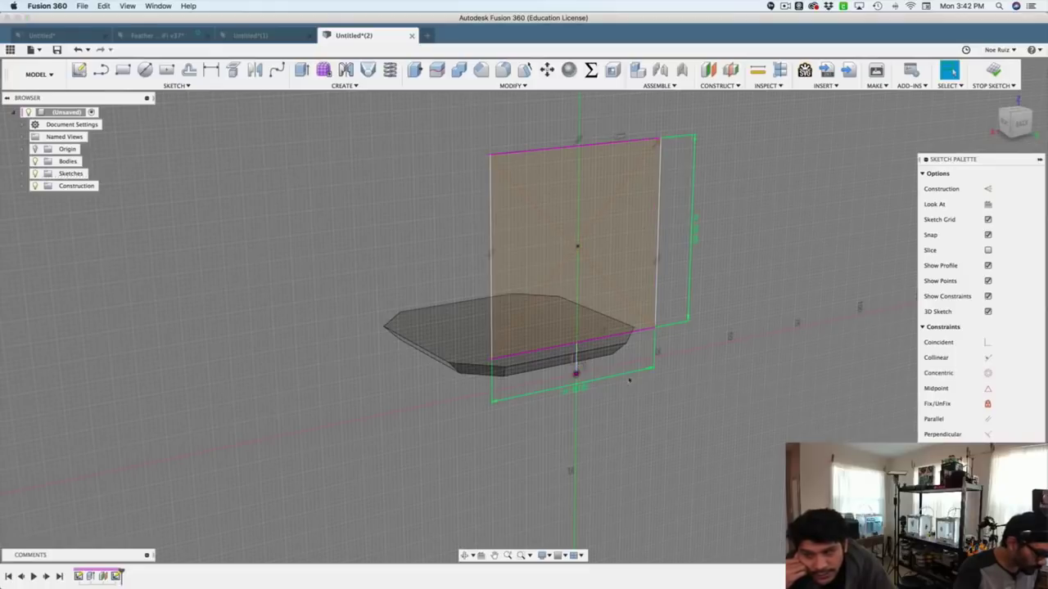
Dimension the length of the vertical line between the square and the origin, using the parameter corner
key("d")
left_click(575, 361)
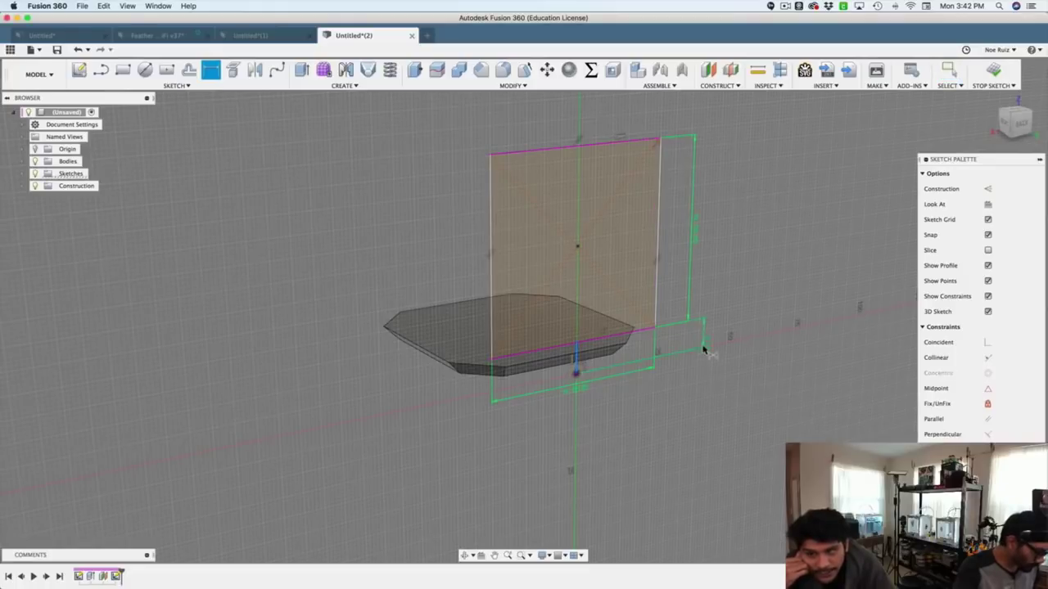
left_click(702, 350)
type("cor")
left_click(737, 362)
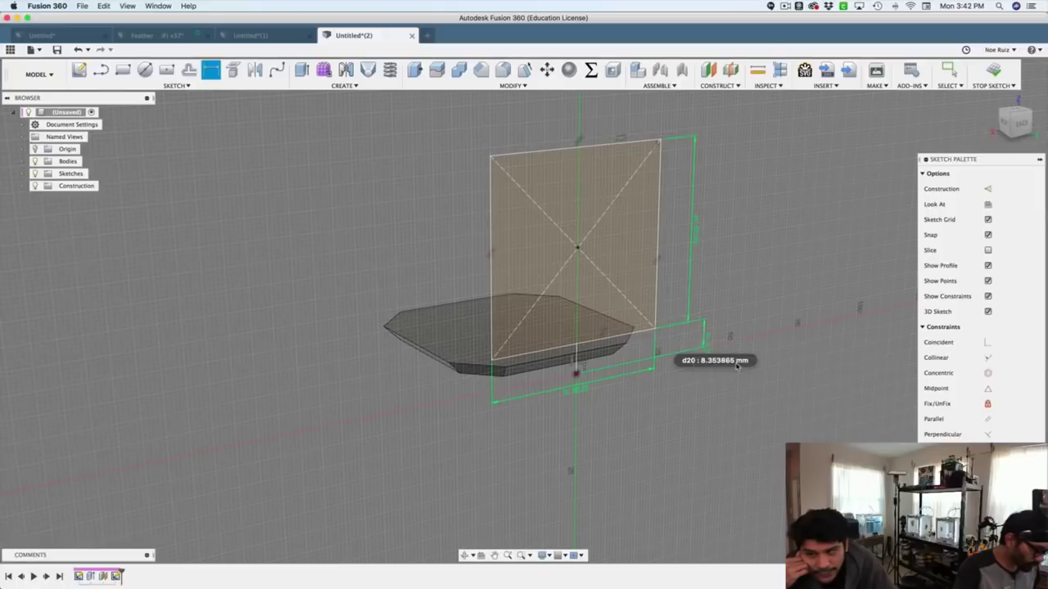
Set up an extrusion of the square profile as a new body with distance -corner/2 and a taper angle of 45 degrees
key("e")
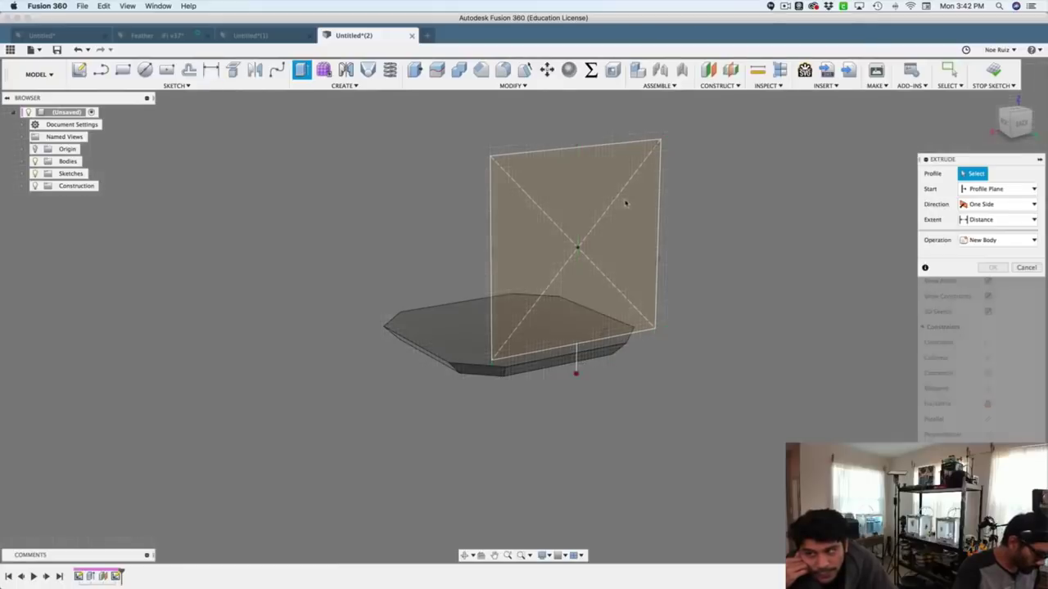
left_click(624, 223)
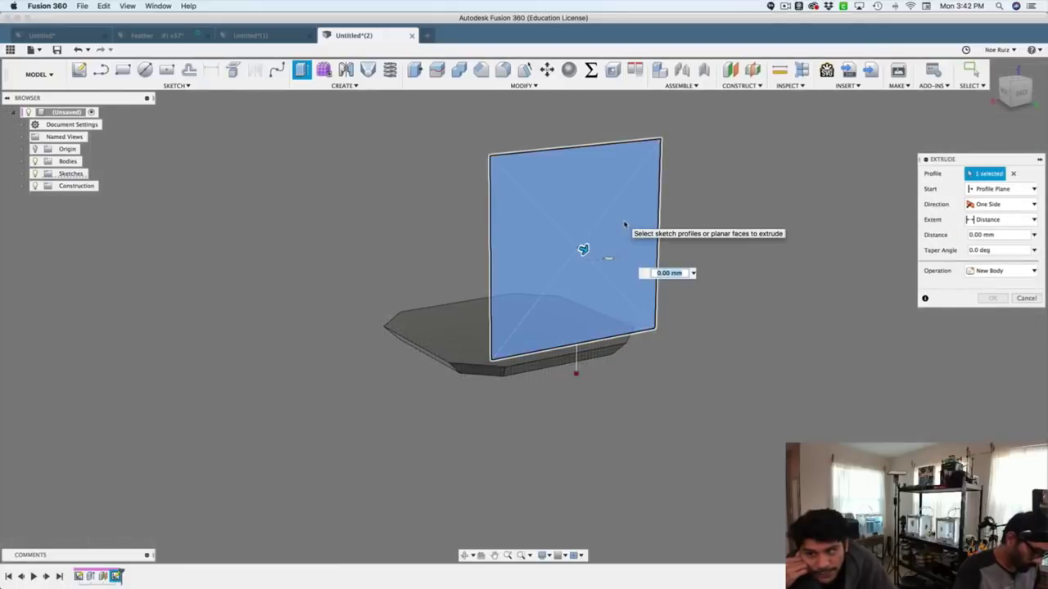
type("corner/2")
key("Return")
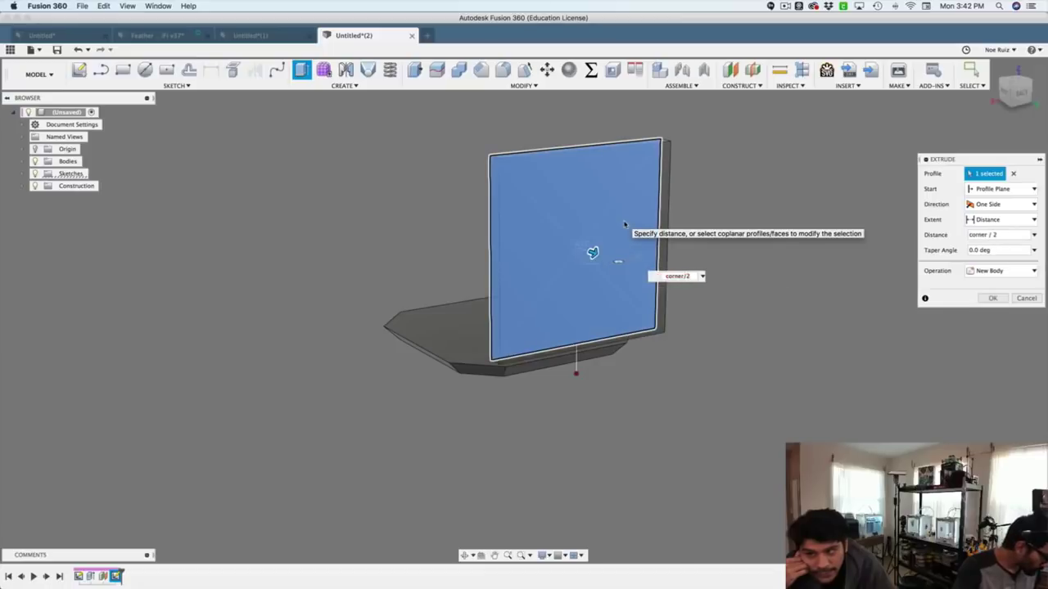
key("Tab")
type("45")
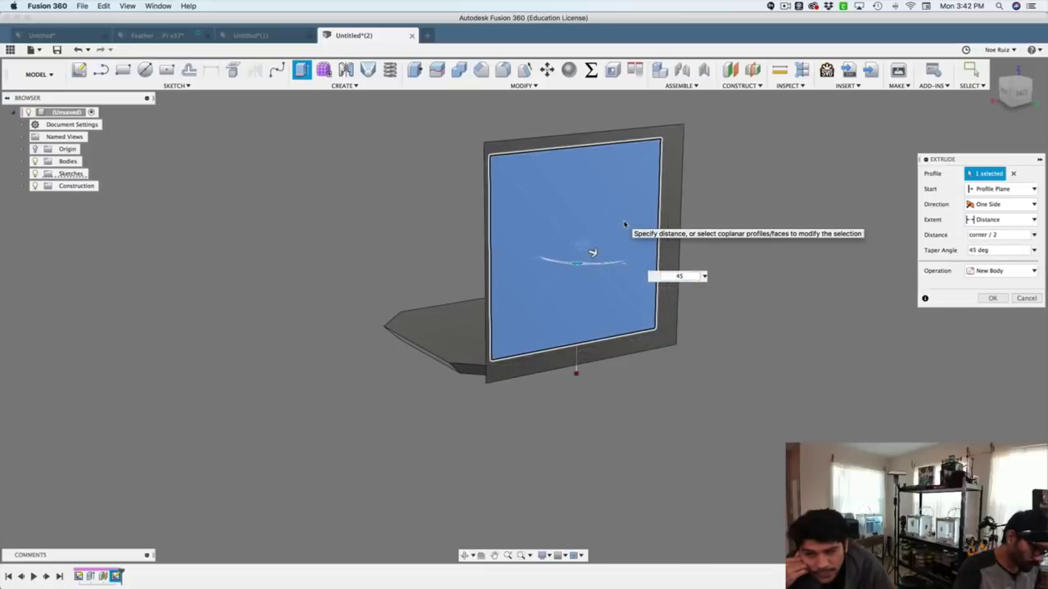
key("Tab")
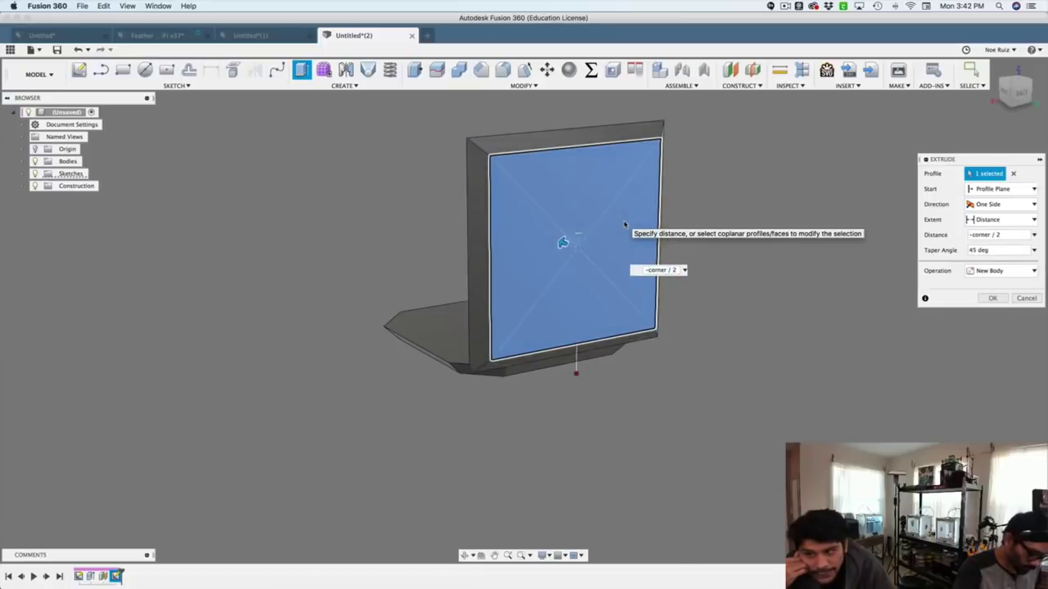
Try a taper angle of -45 degrees on the square's extrusion and inspect the preview from the side
key("Tab")
key("Left")
type("-")
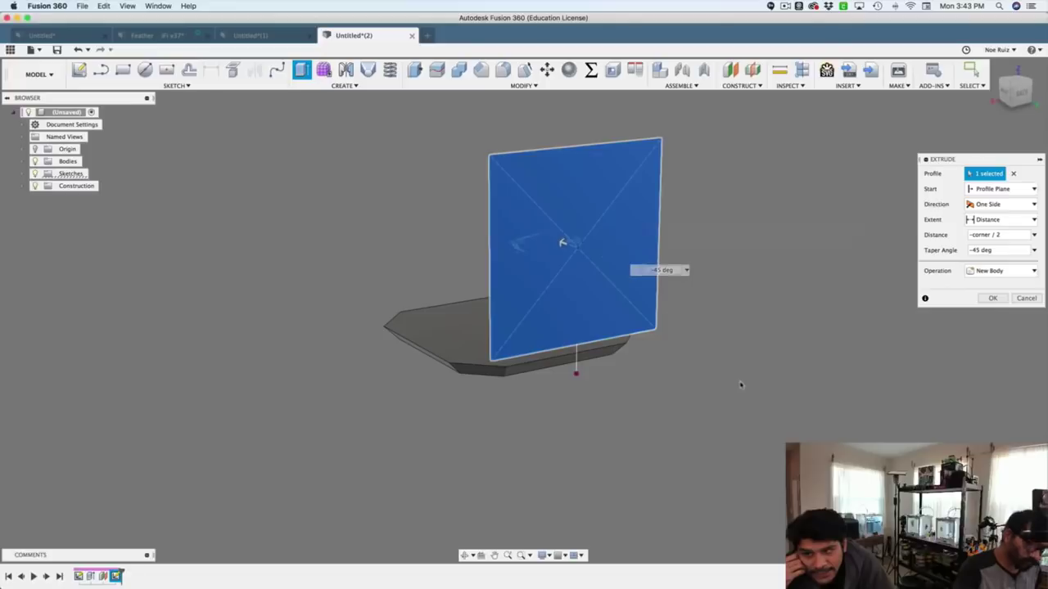
middle_click_drag(741, 384, 786, 378, "shift")
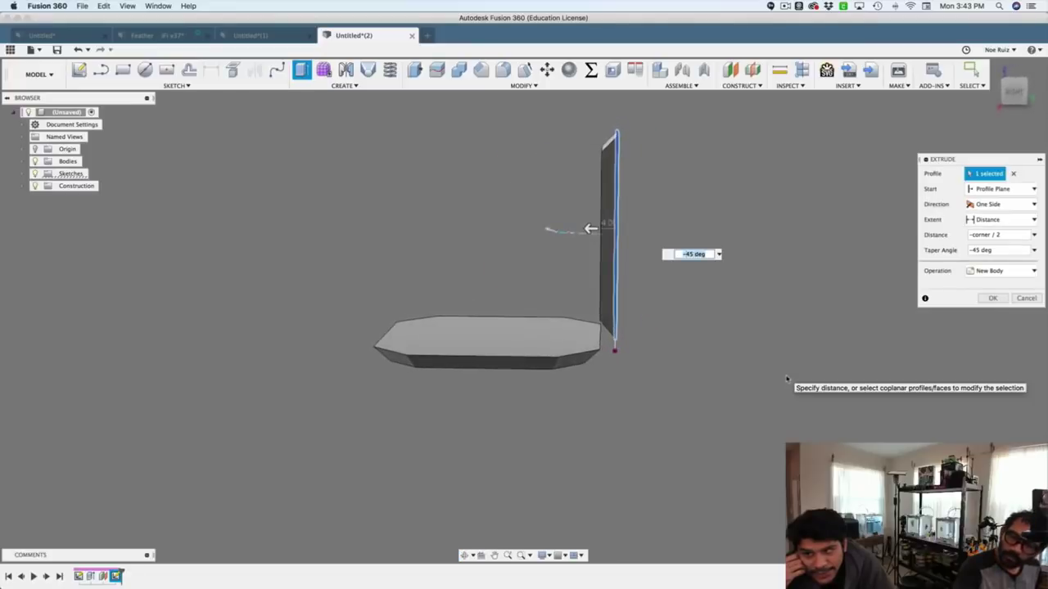
Set the extrusion's taper angle to 45 degrees and complete the tapered body
key("Tab")
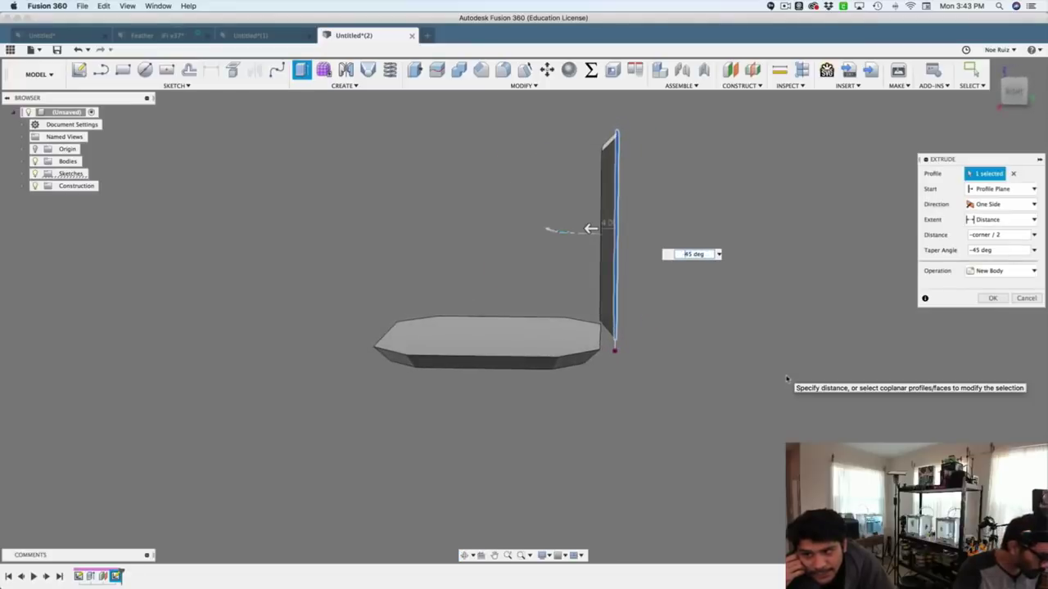
key("Home")
key("Delete")
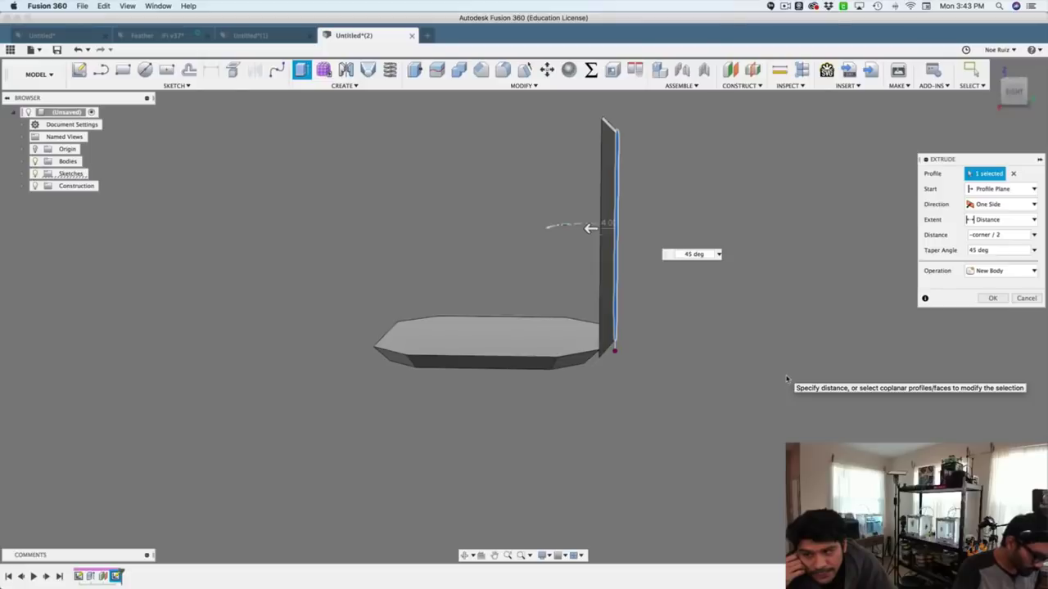
key("Return")
Reopen the upright square's sketch and draw a diagonal line across one of its upper corners
middle_click_drag(755, 399, 577, 448, "shift")
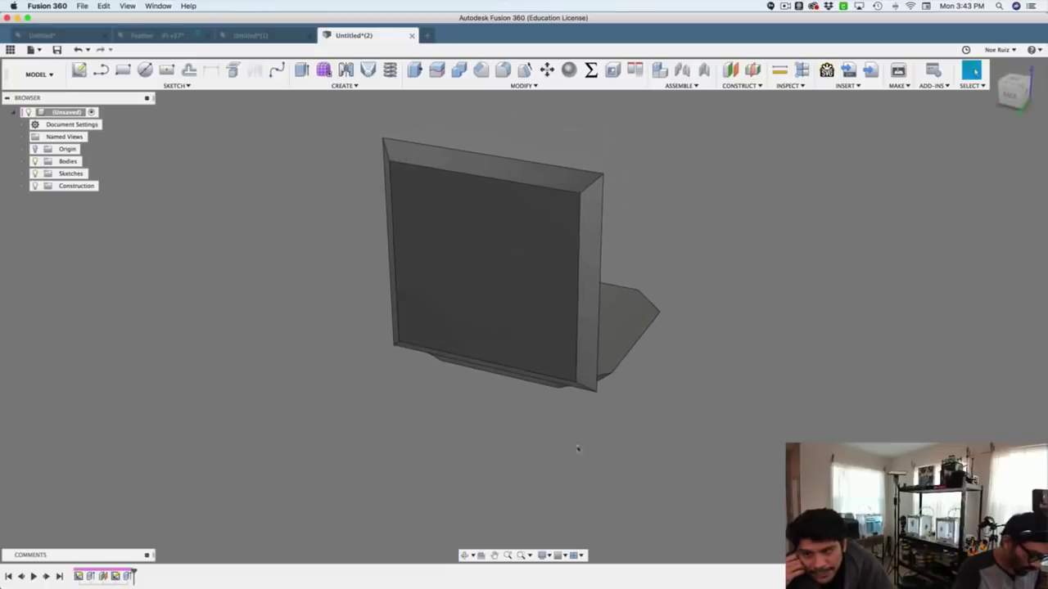
double_click(114, 576)
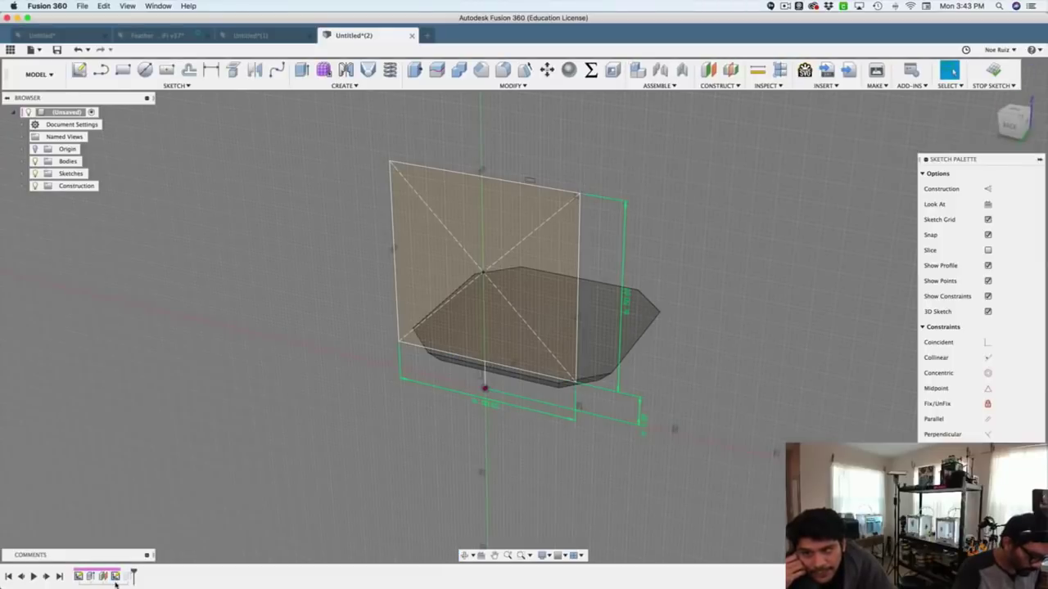
key("l")
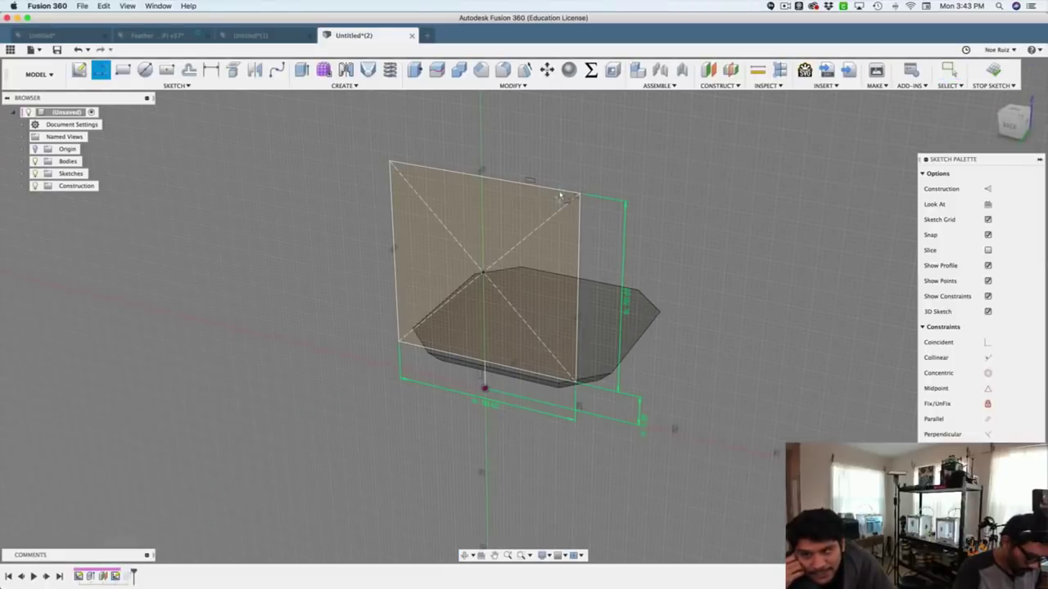
left_click(551, 191)
left_click(578, 223)
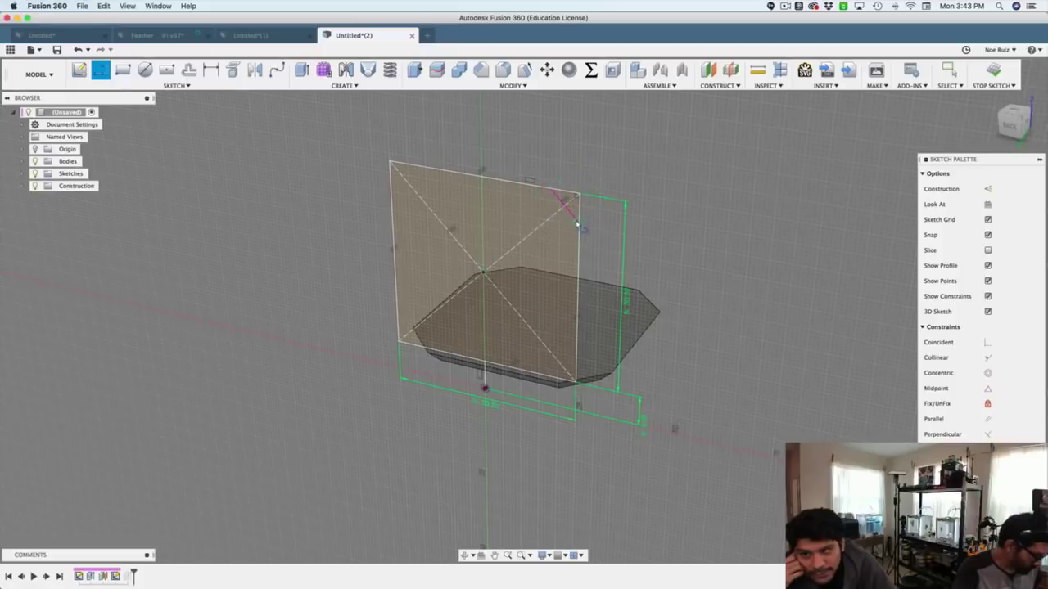
Dimension the distance from the upright square's corner to the diagonal line's end along the vertical side, using the parameter corner
key("t")
left_click(579, 224)
left_click(580, 194)
left_click(590, 210)
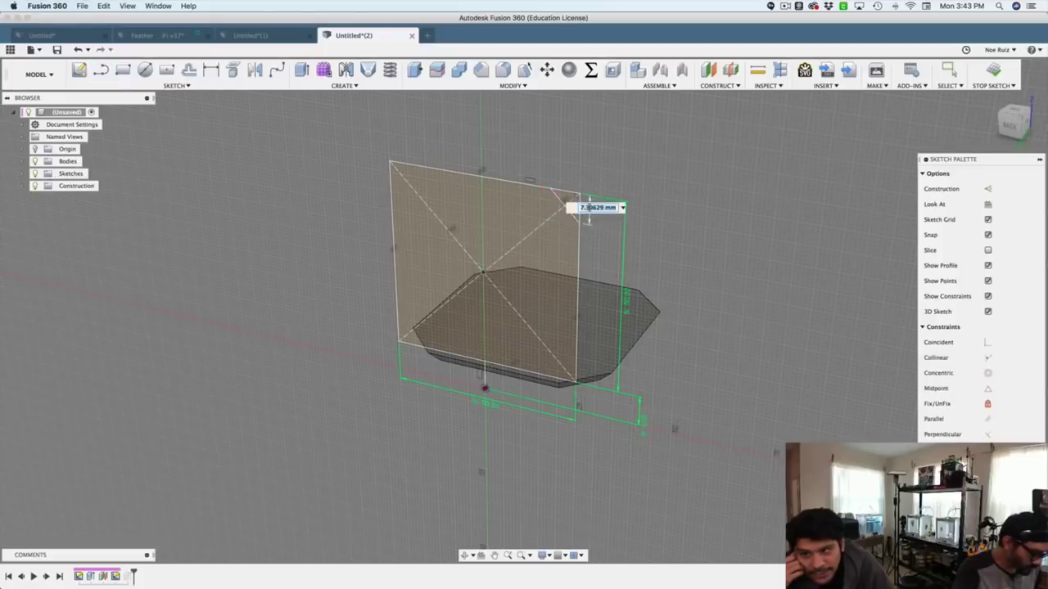
type("corner")
key("Return")
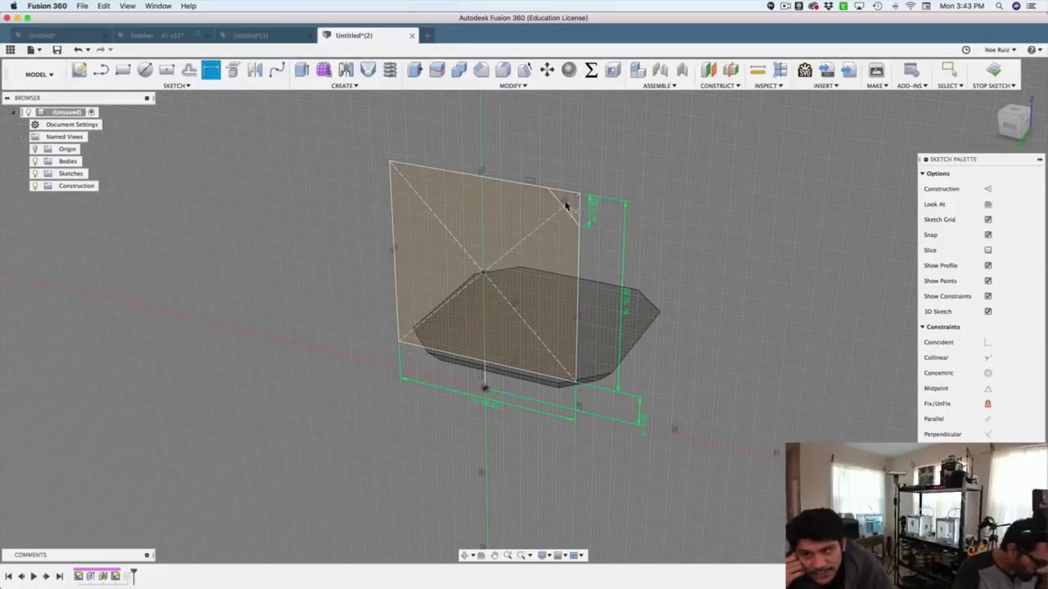
key("Escape")
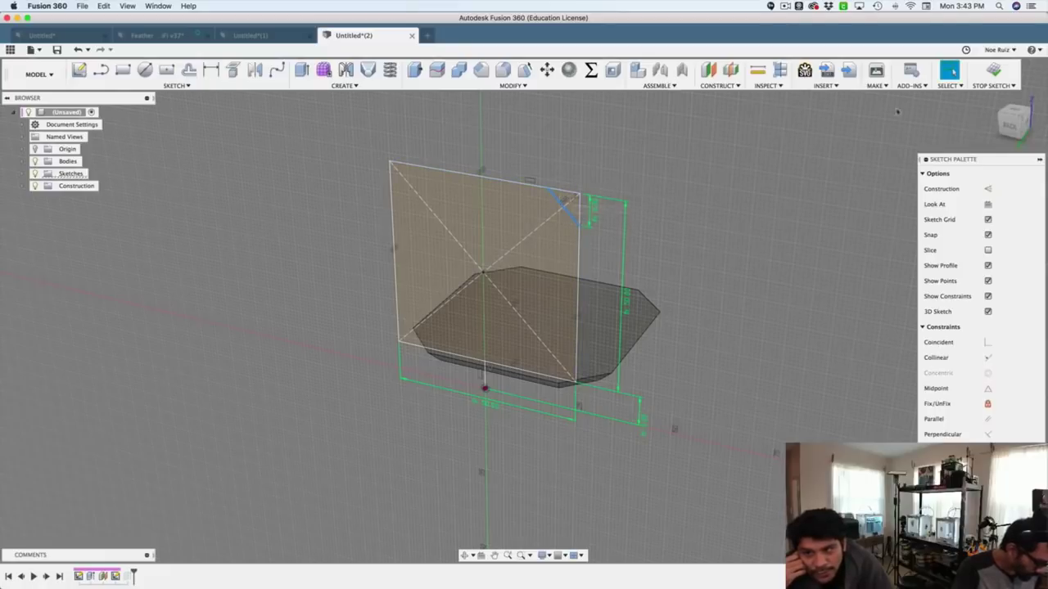
Pattern the diagonal line circularly around the upright square's center with a quantity of 4 and finish the sketch
type("sco")
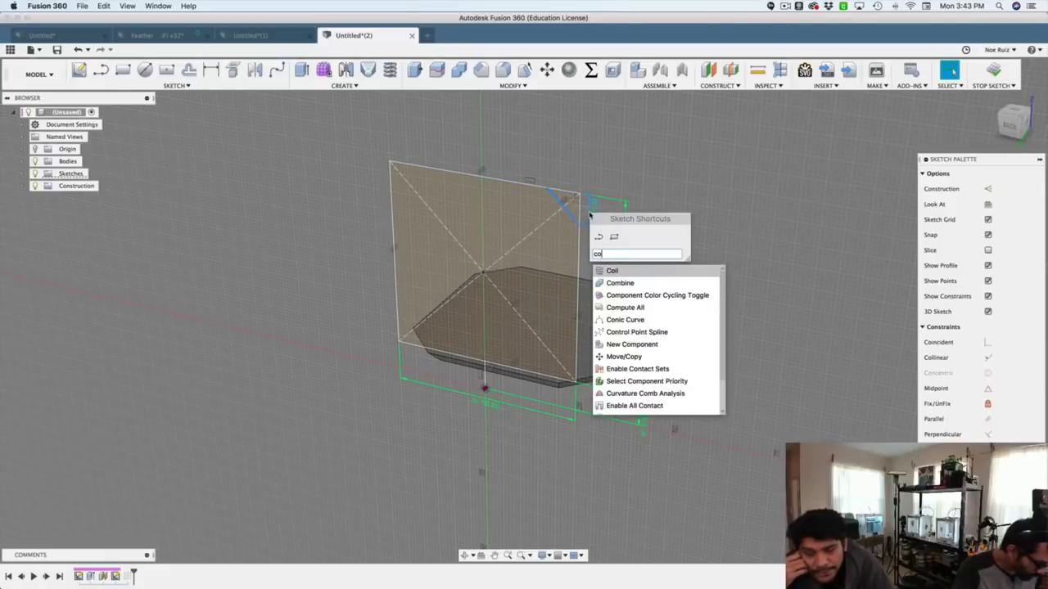
key("BackSpace")
type("ir")
key("Return")
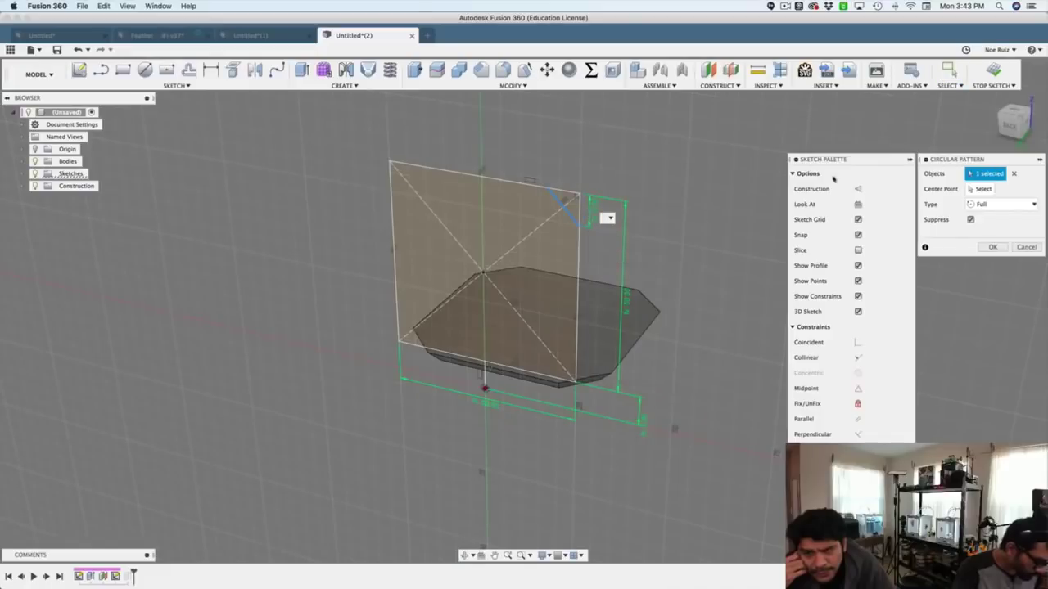
left_click(980, 188)
left_click(483, 275)
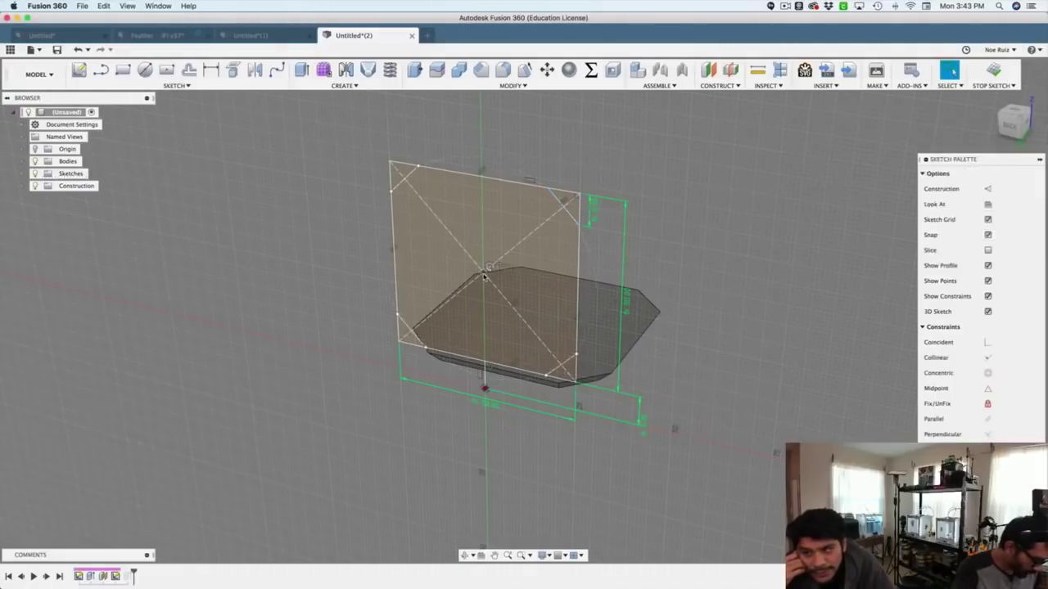
left_click(993, 73)
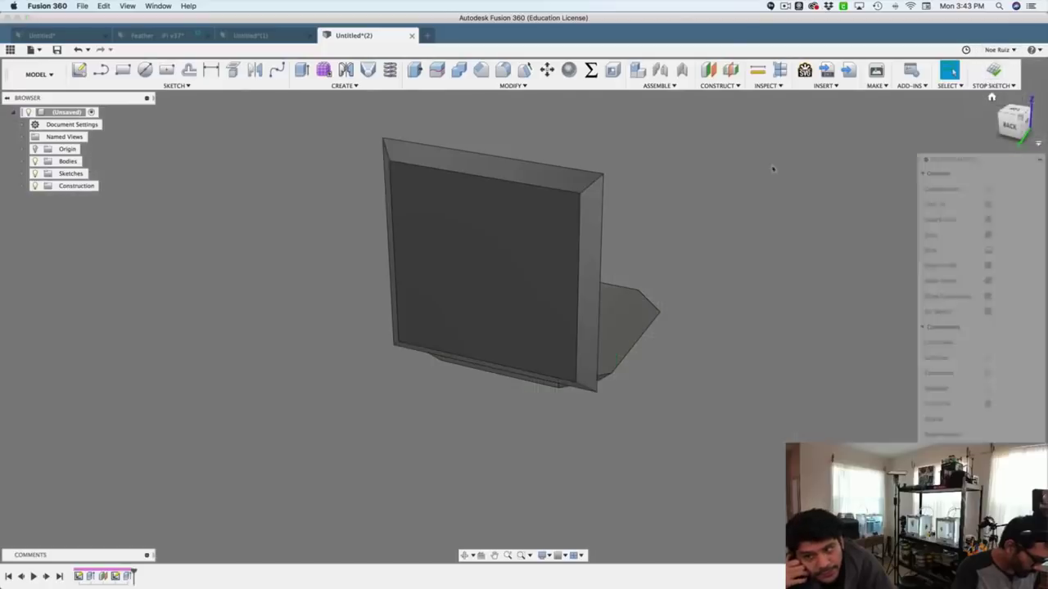
Edit the upright square's tapered extrusion, removing the four corner triangles from its profile so only the octagon is extruded
double_click(127, 576)
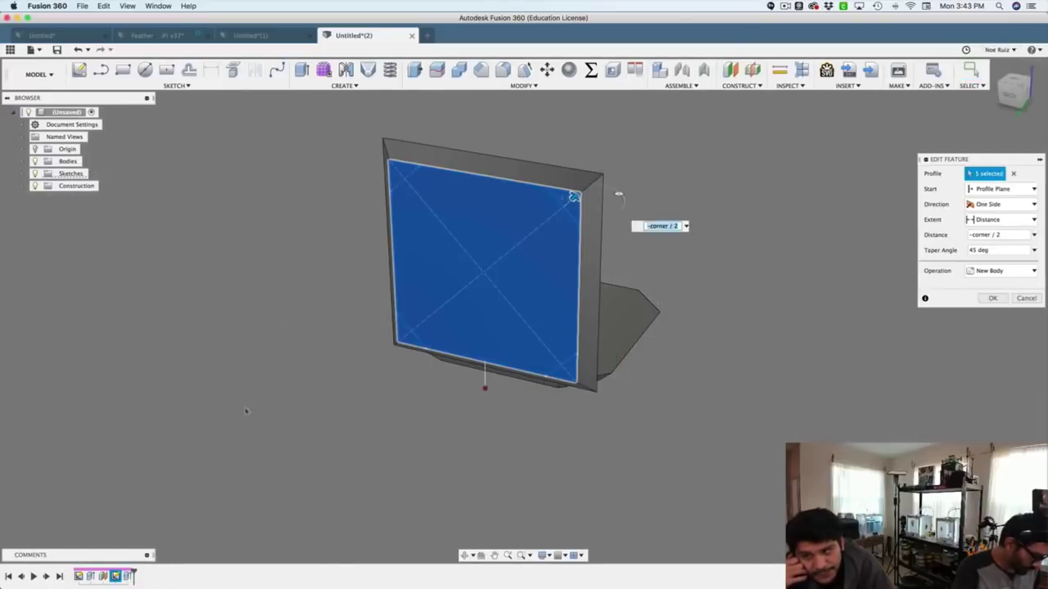
left_click(397, 177)
left_click(403, 343)
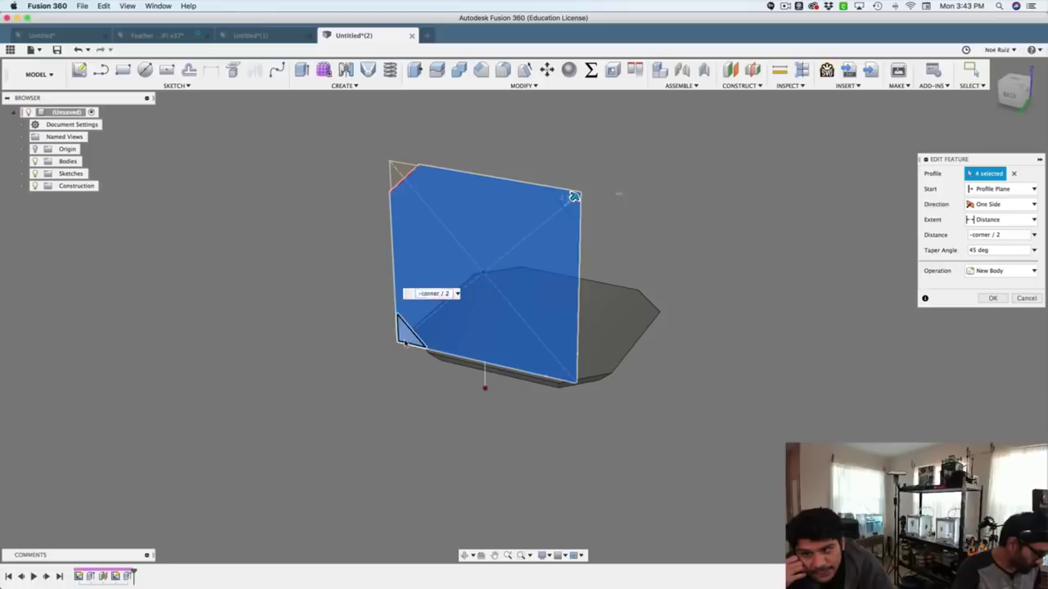
left_click(565, 373)
left_click(572, 196)
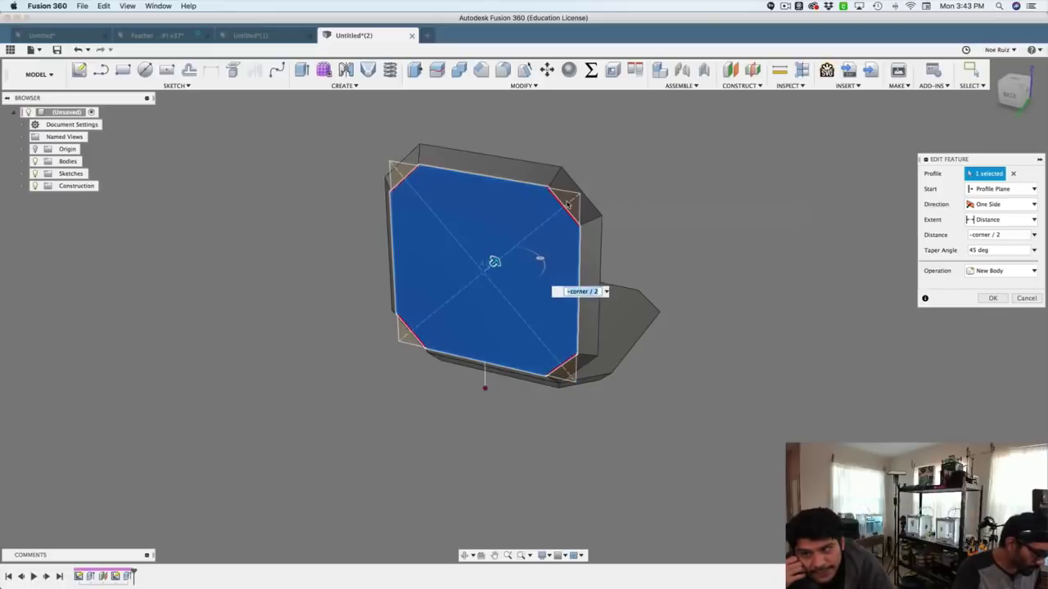
key("Return")
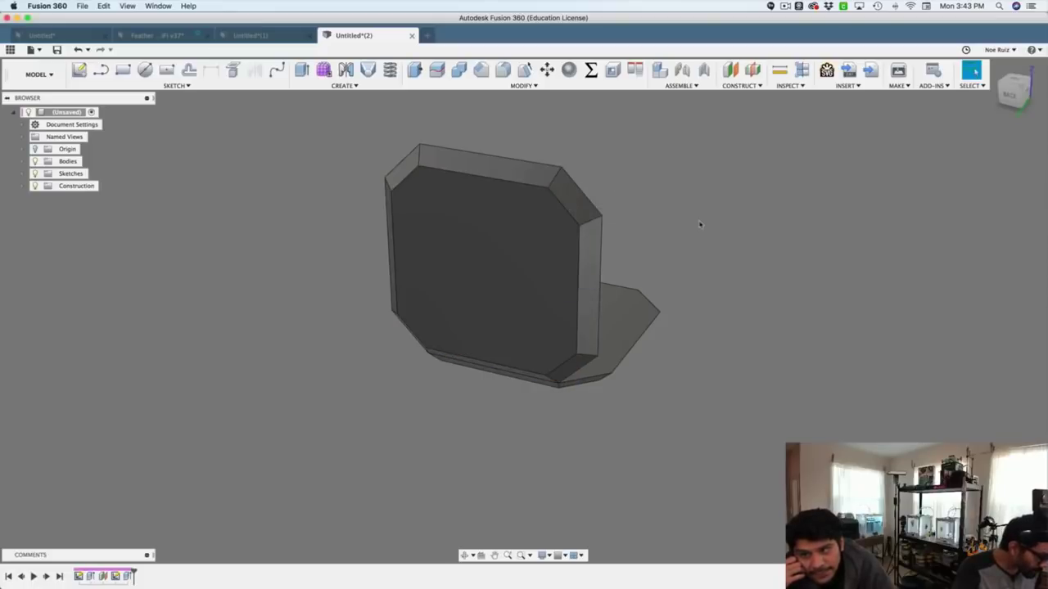
Pattern the upright octagonal body circularly around the vertical Z axis as a full pattern of bodies
middle_click_drag(700, 224, 662, 218, "shift")
type("s")
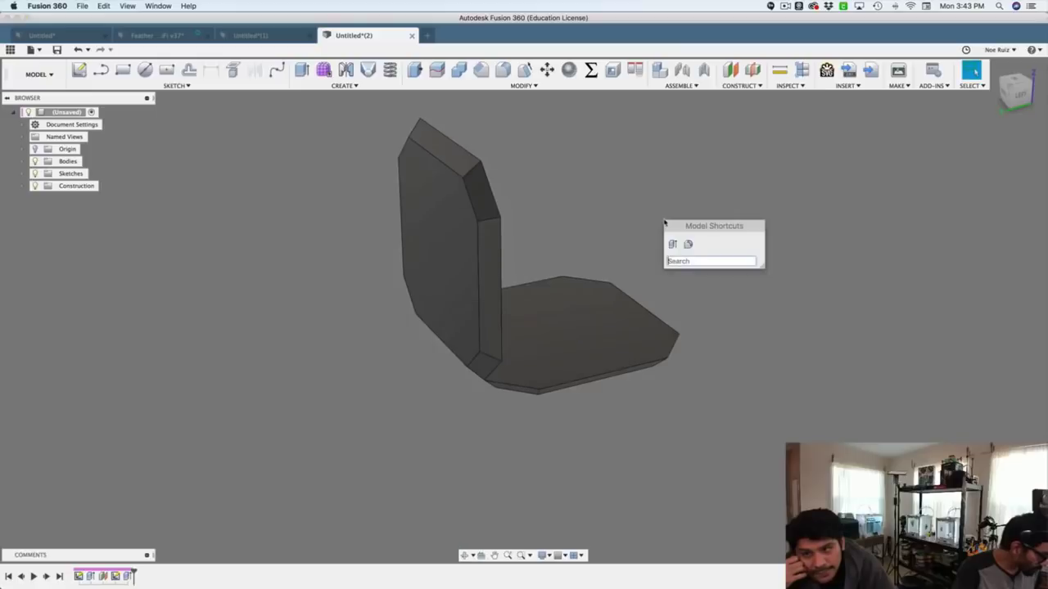
type("circ")
key("Return")
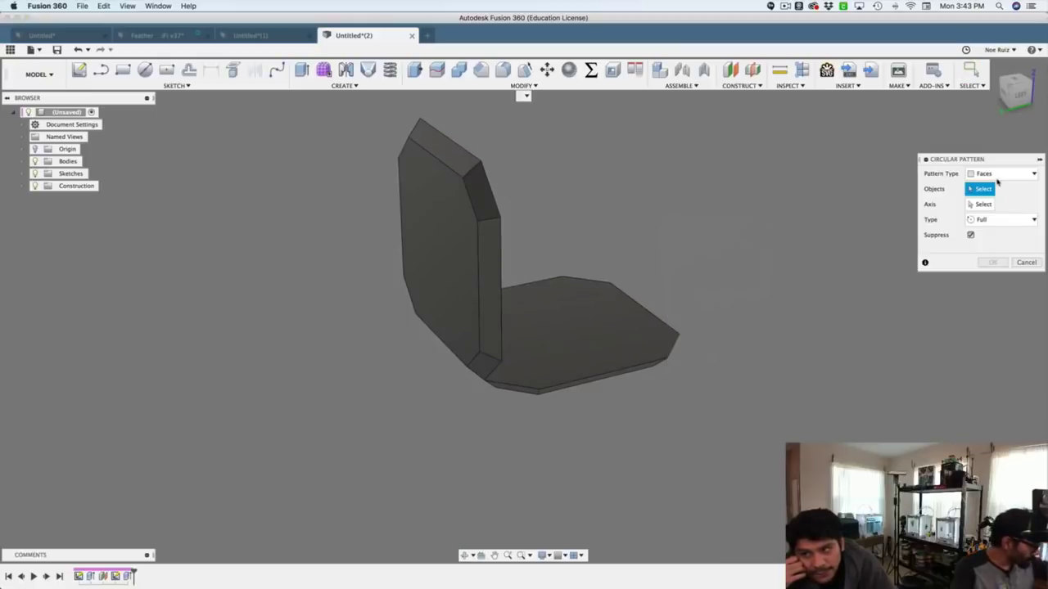
left_click(1003, 173)
left_click(982, 189)
left_click(448, 245)
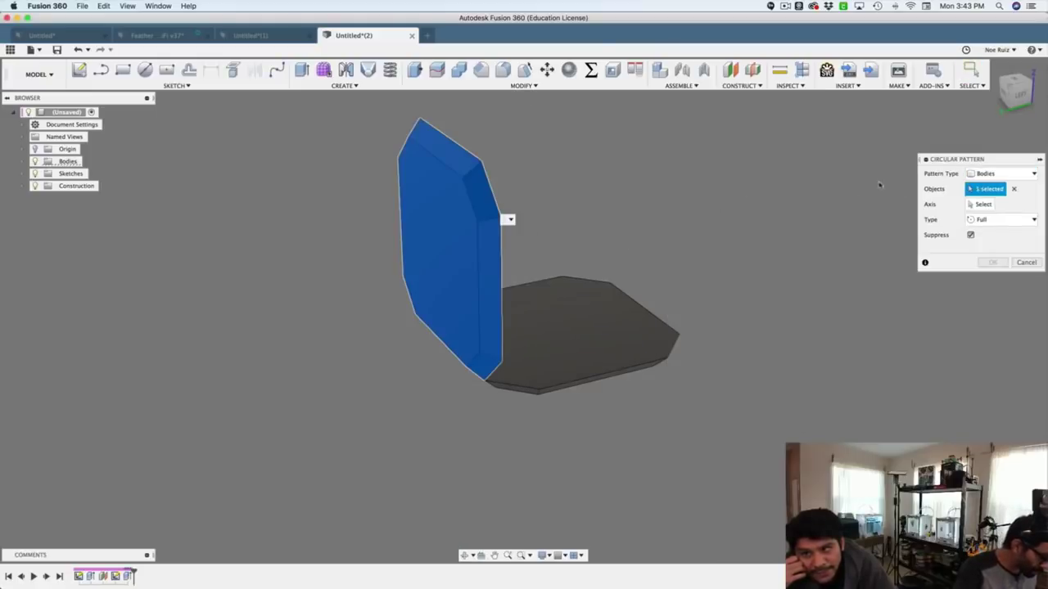
left_click(978, 205)
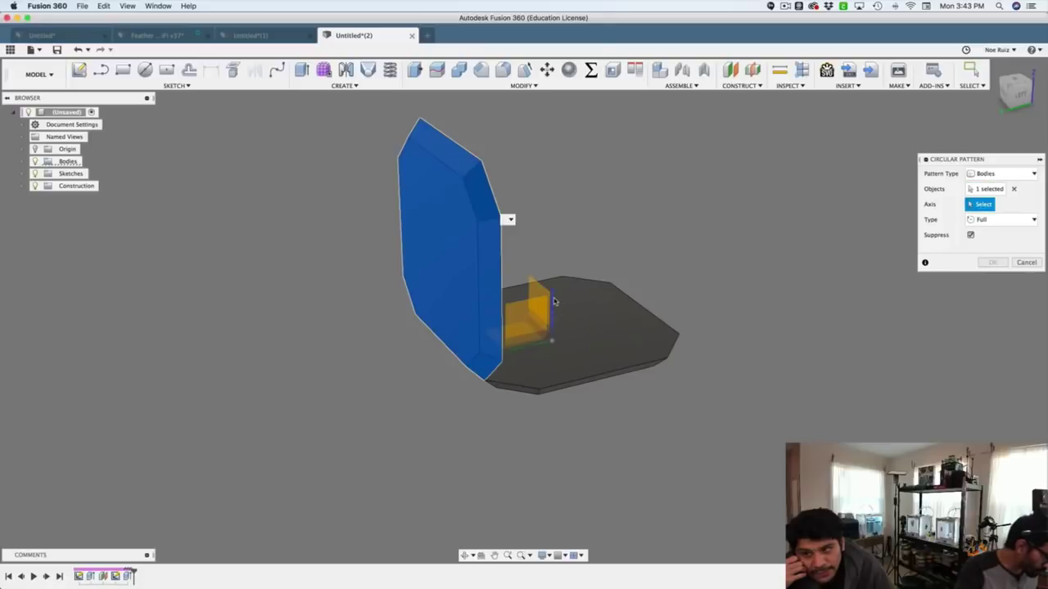
left_click(553, 303)
key("Return")
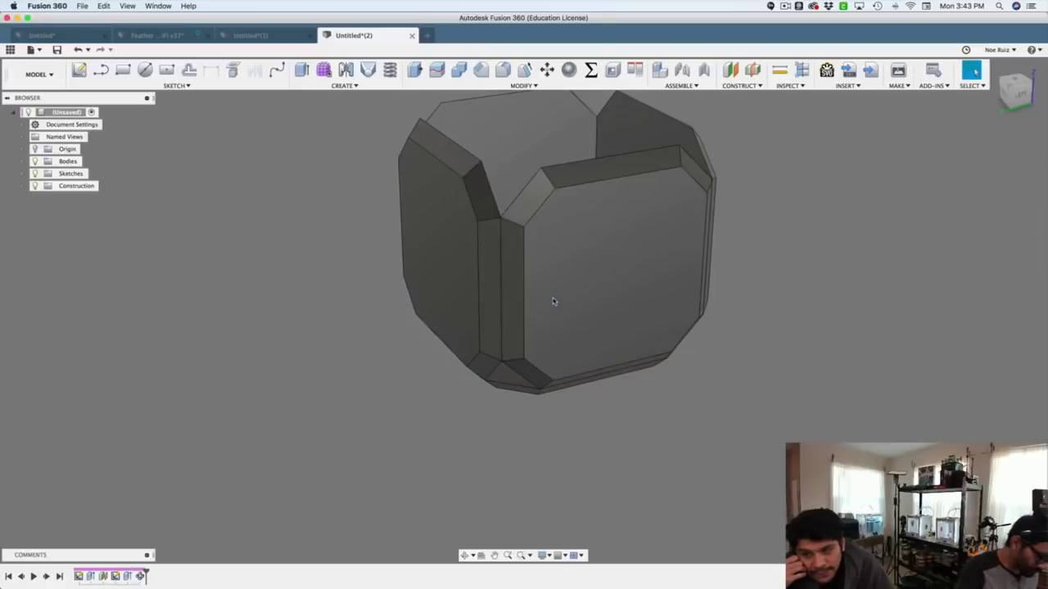
Create a construction plane offset from the bottom body's inner face by box/2 + (corner/2)
middle_click_drag(551, 302, 628, 373, "shift")
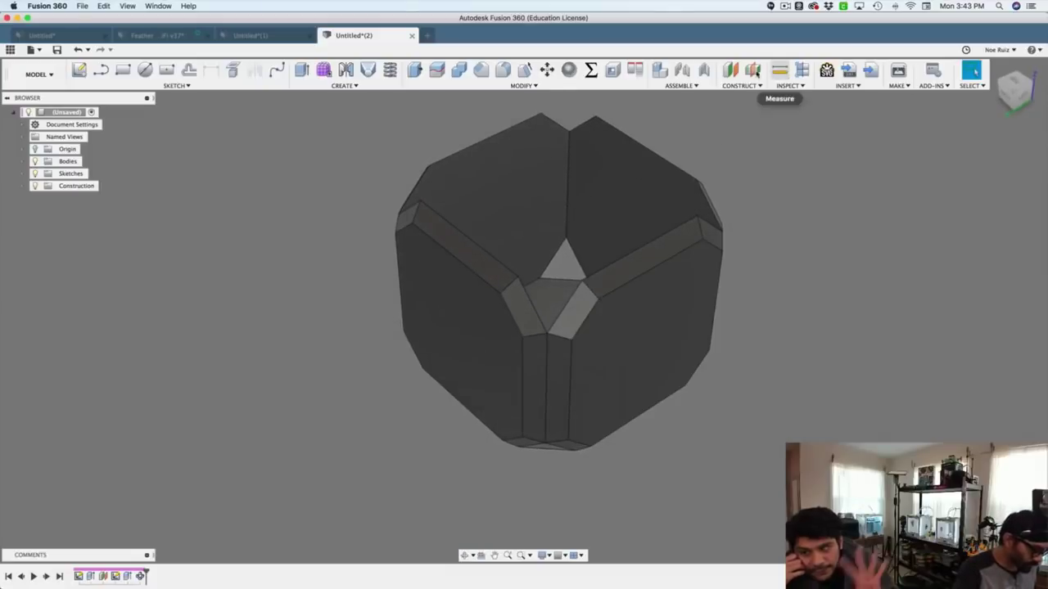
left_click(752, 71)
left_click(730, 70)
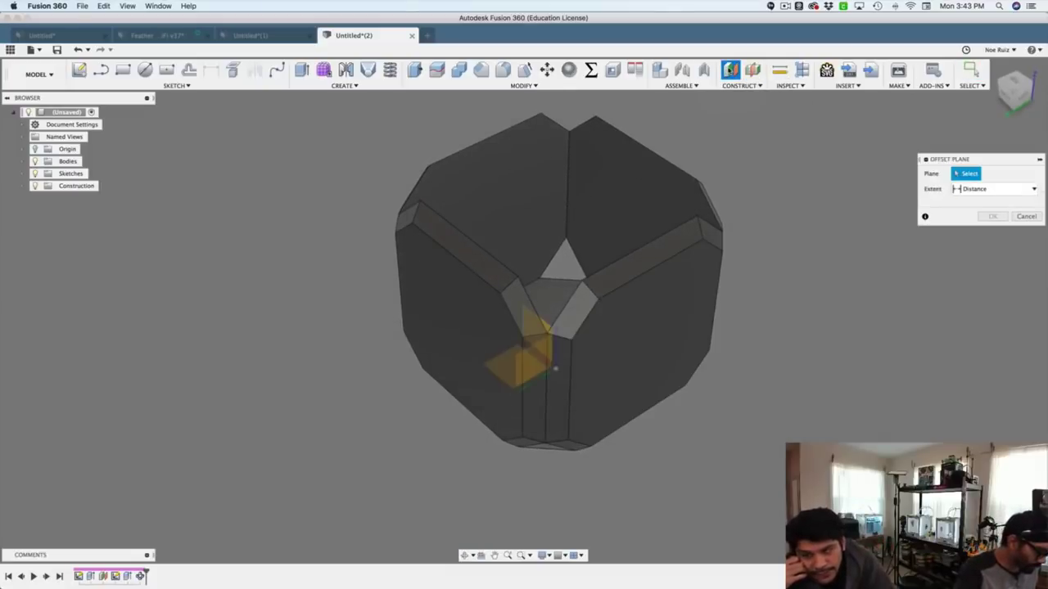
left_click(565, 296)
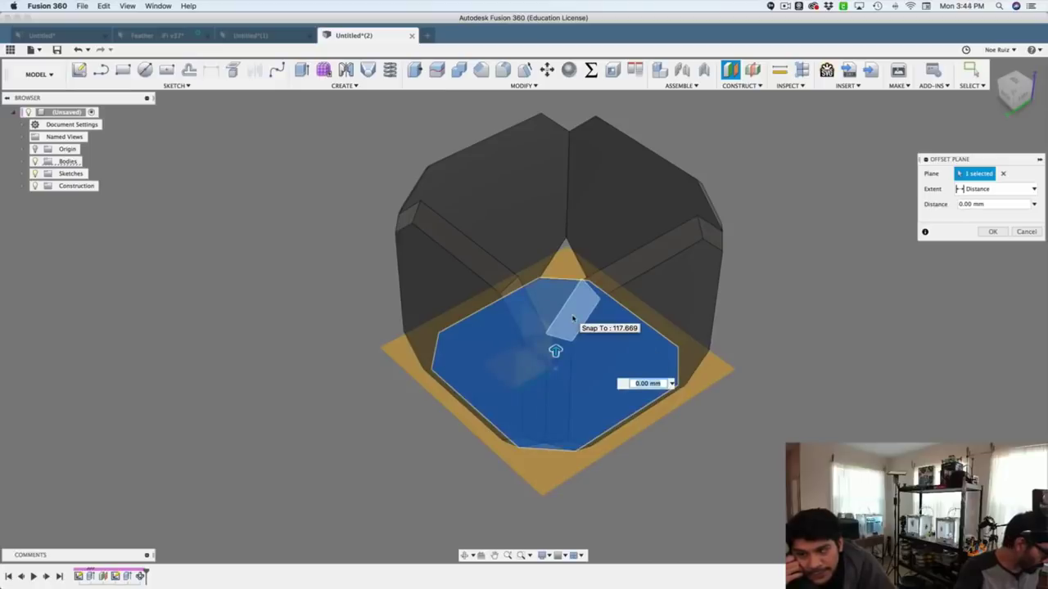
type("box/2 + (")
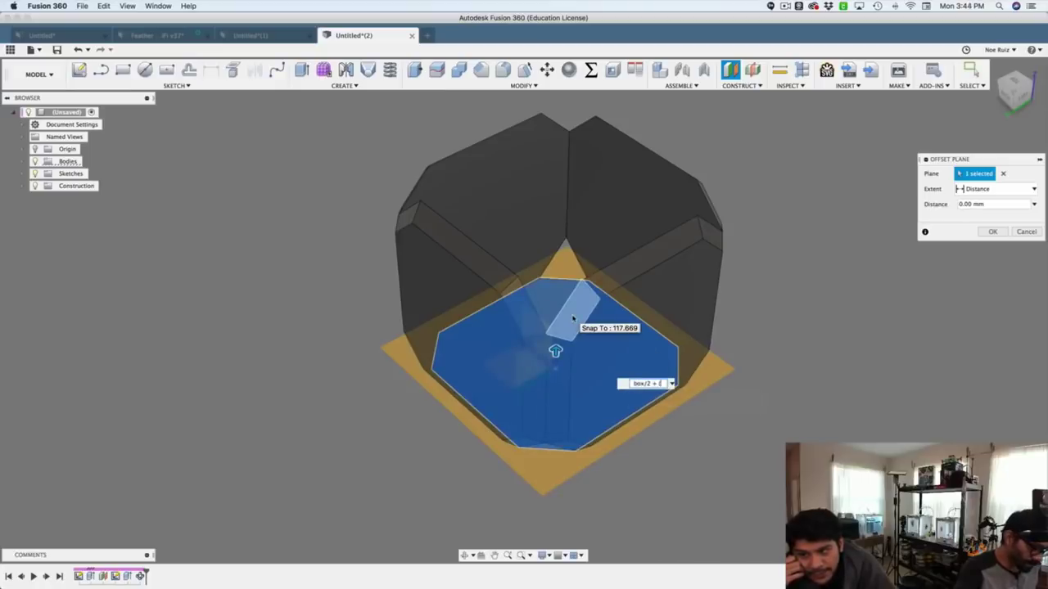
type("corner 2")
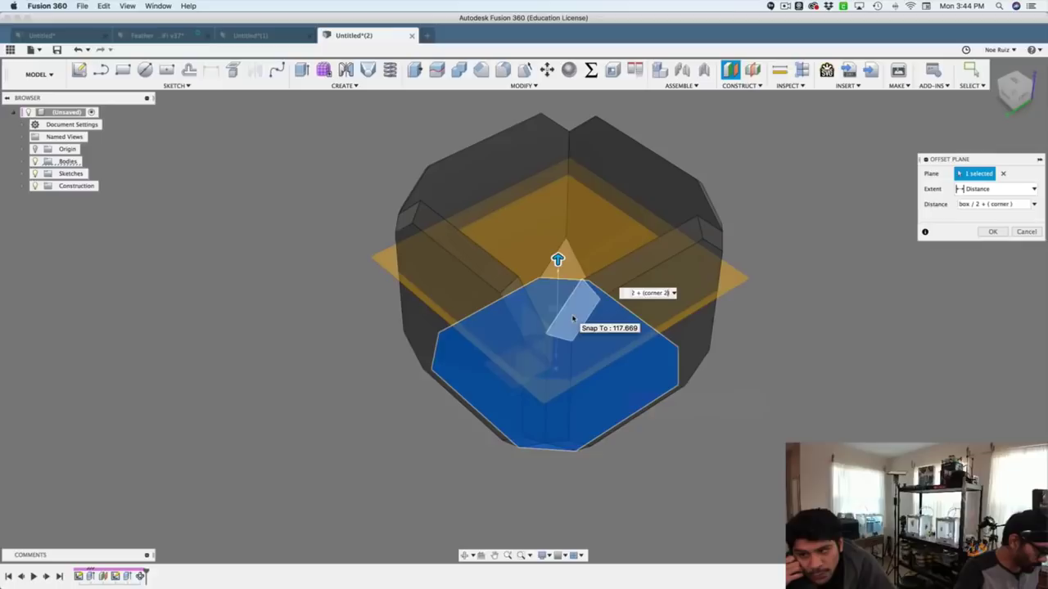
key("Return")
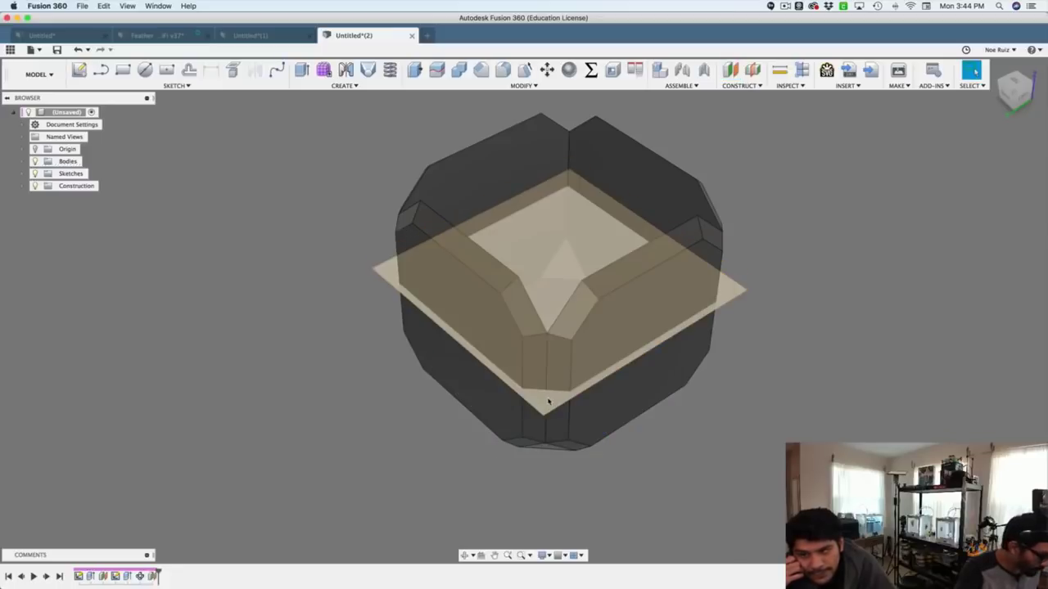
Mirror the bottom octagonal body across the new offset plane to close the cube's top, and hide the construction plane
type("smir")
key("Return")
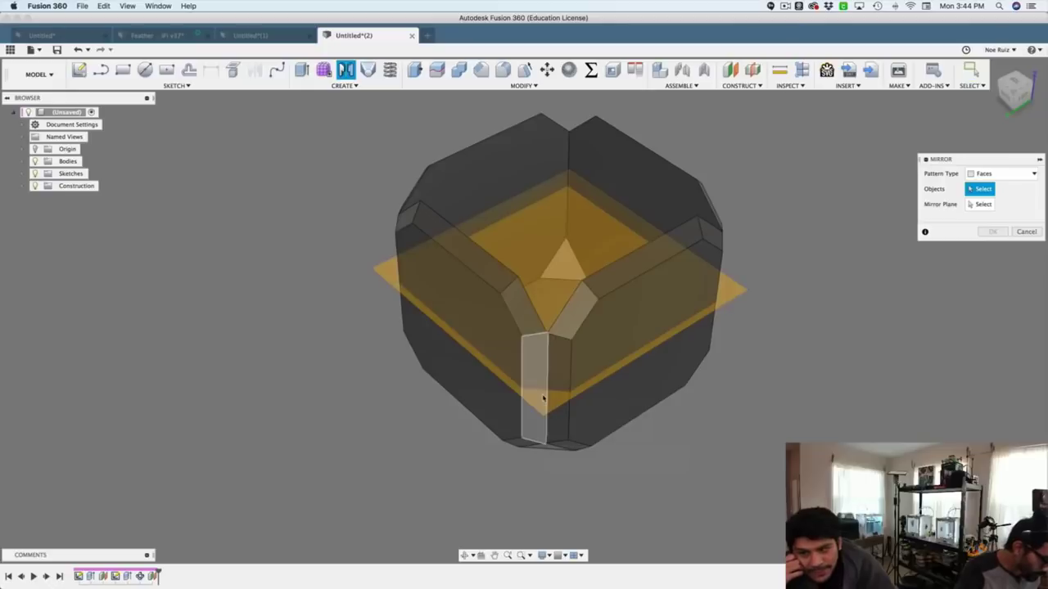
left_click(547, 306)
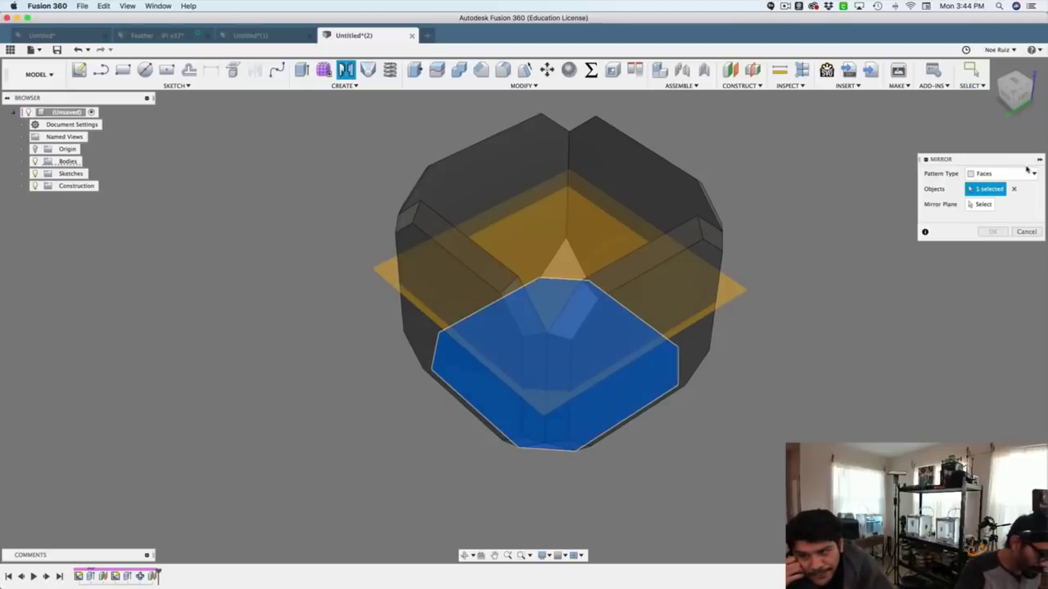
left_click(1027, 168)
left_click(980, 191)
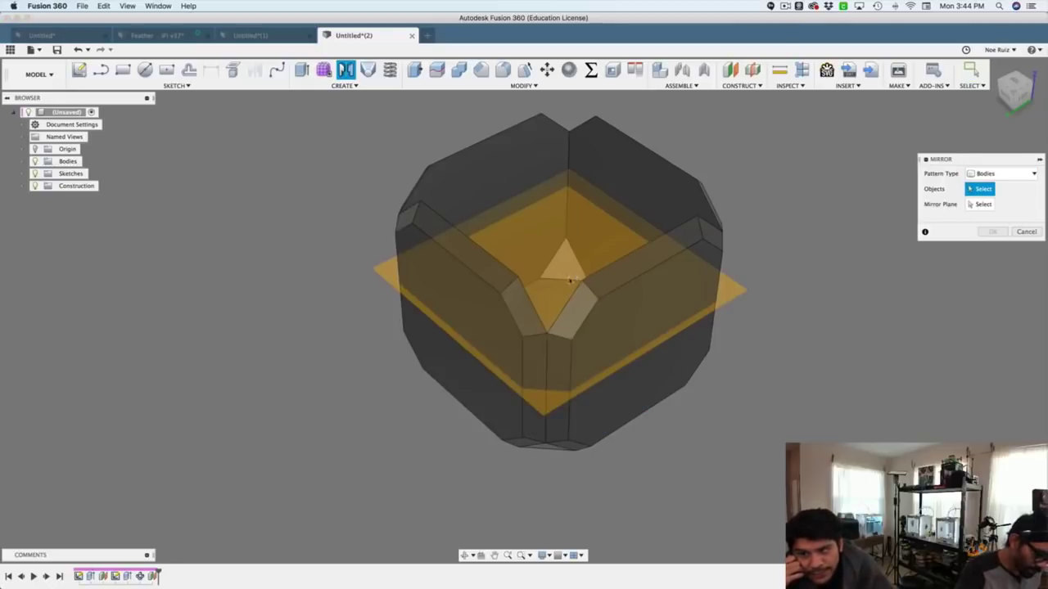
left_click(556, 292)
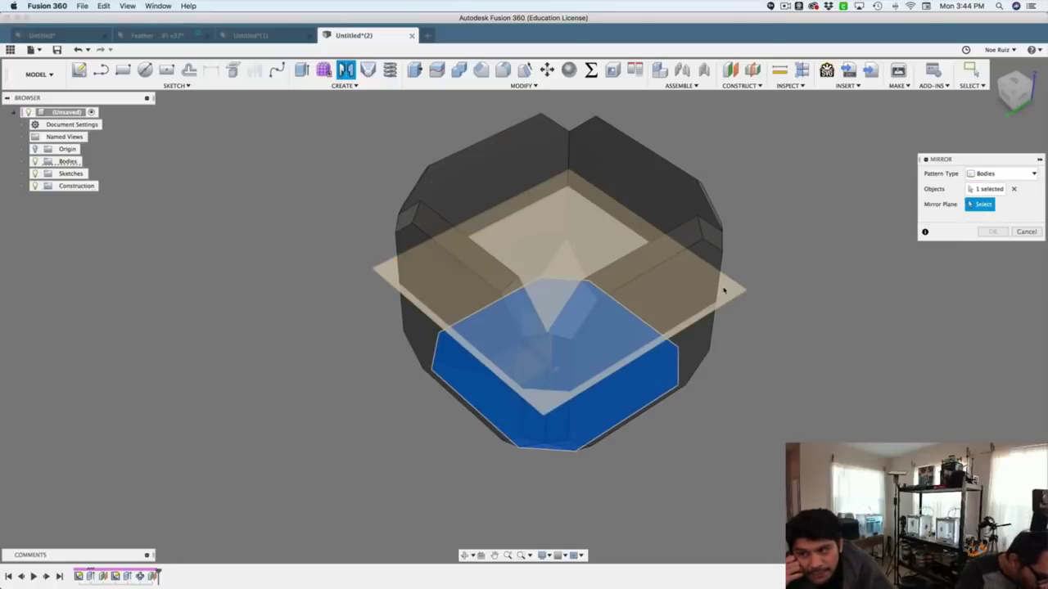
left_click(724, 290)
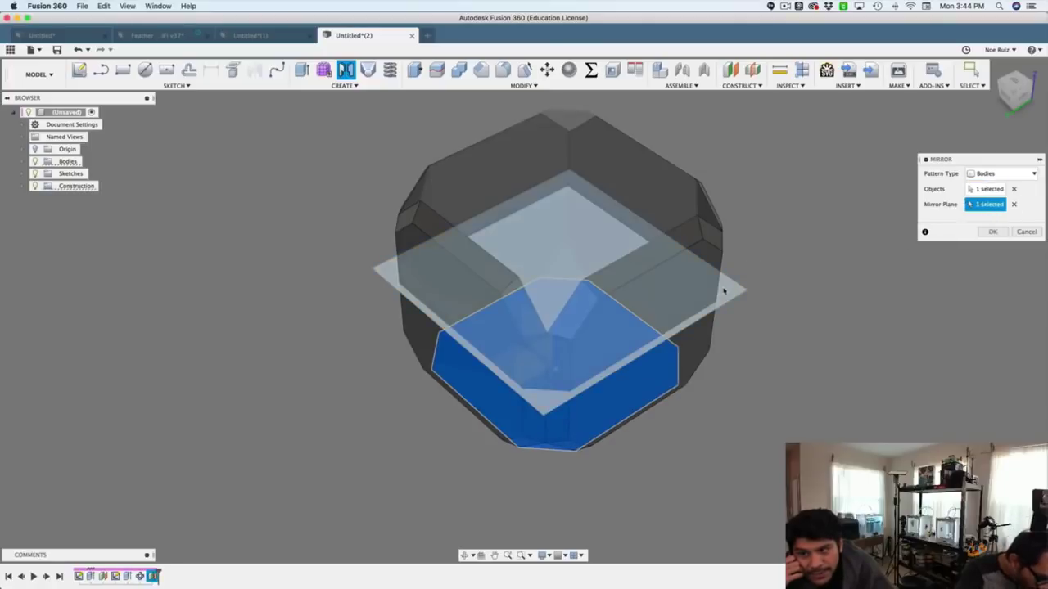
left_click(993, 232)
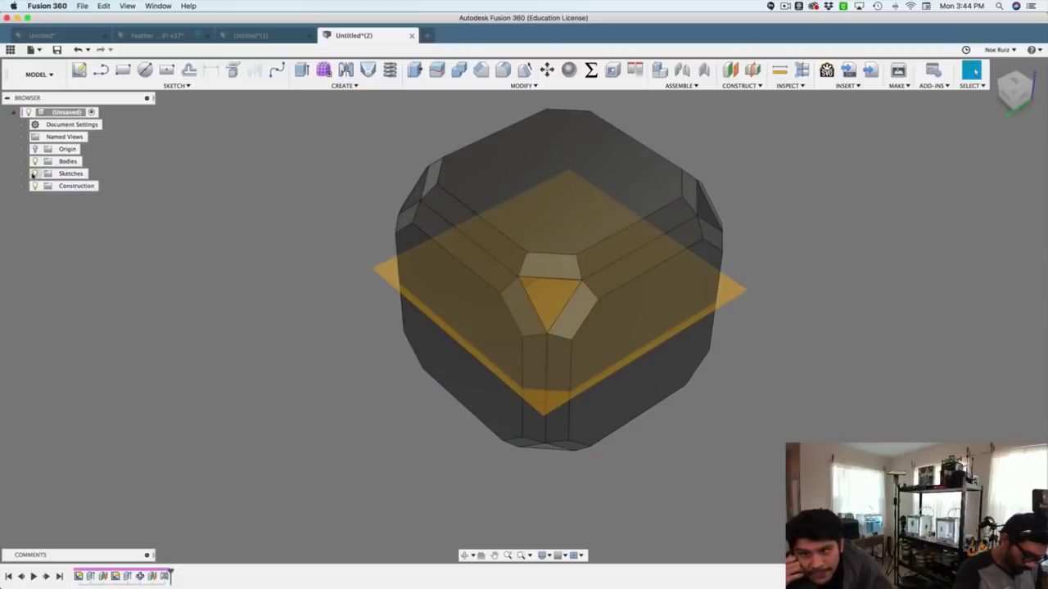
left_click(35, 185)
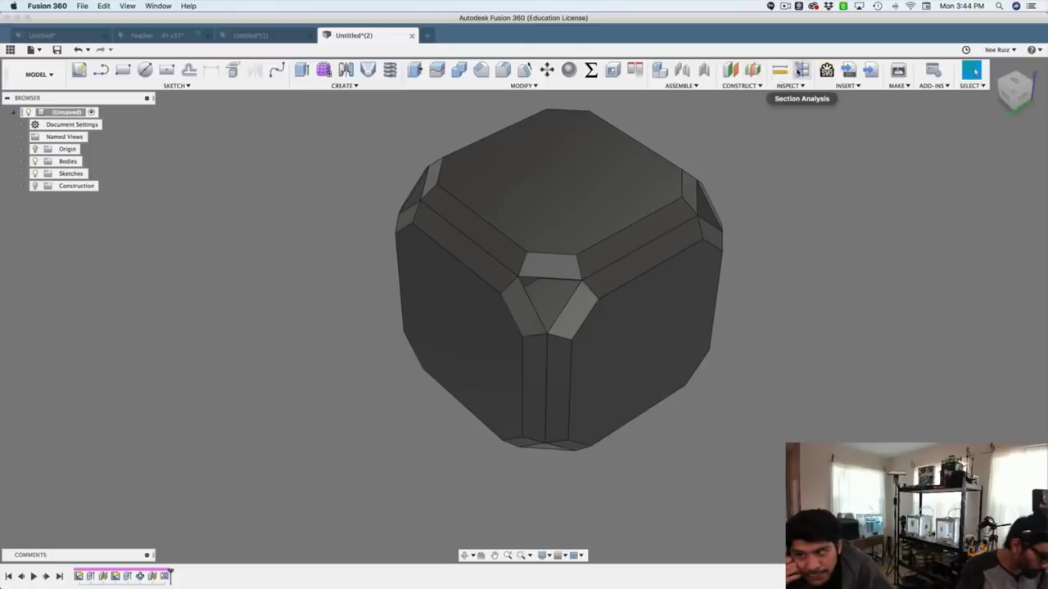
Create a section analysis through the cube on the YZ origin plane
left_click(801, 72)
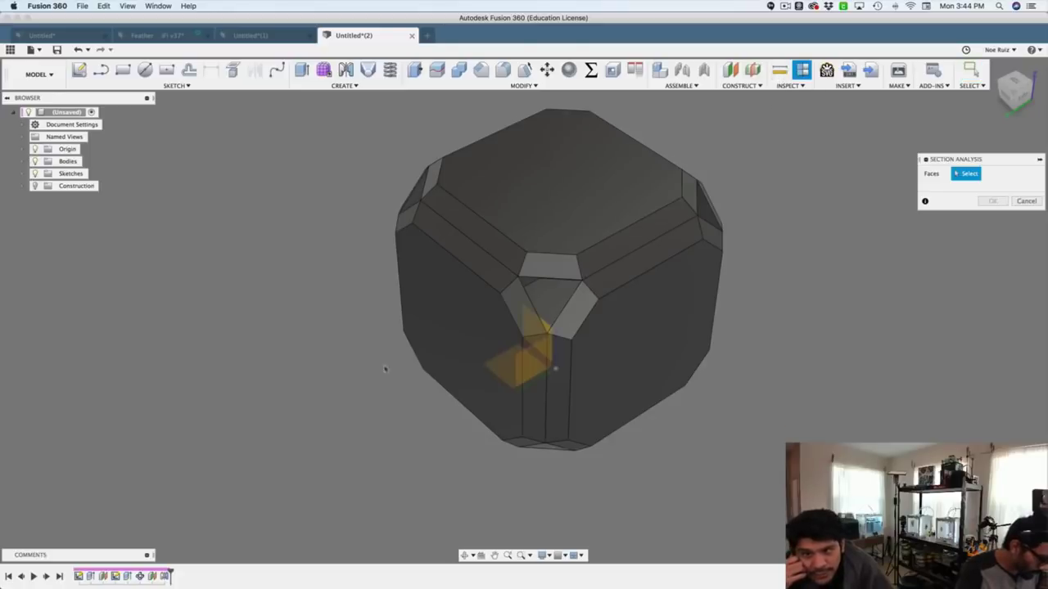
left_click(531, 355)
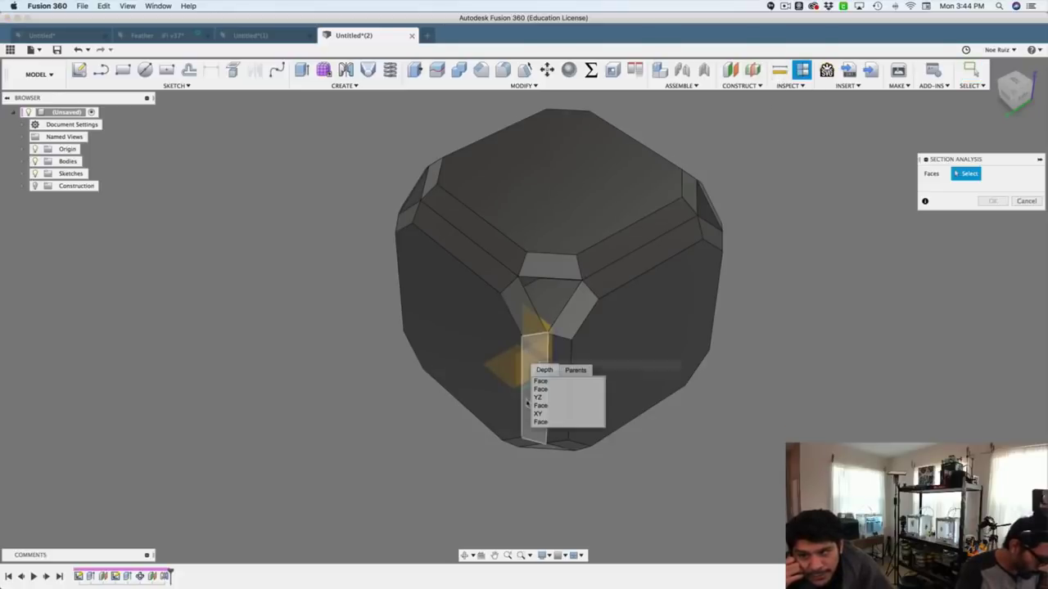
left_click(537, 399)
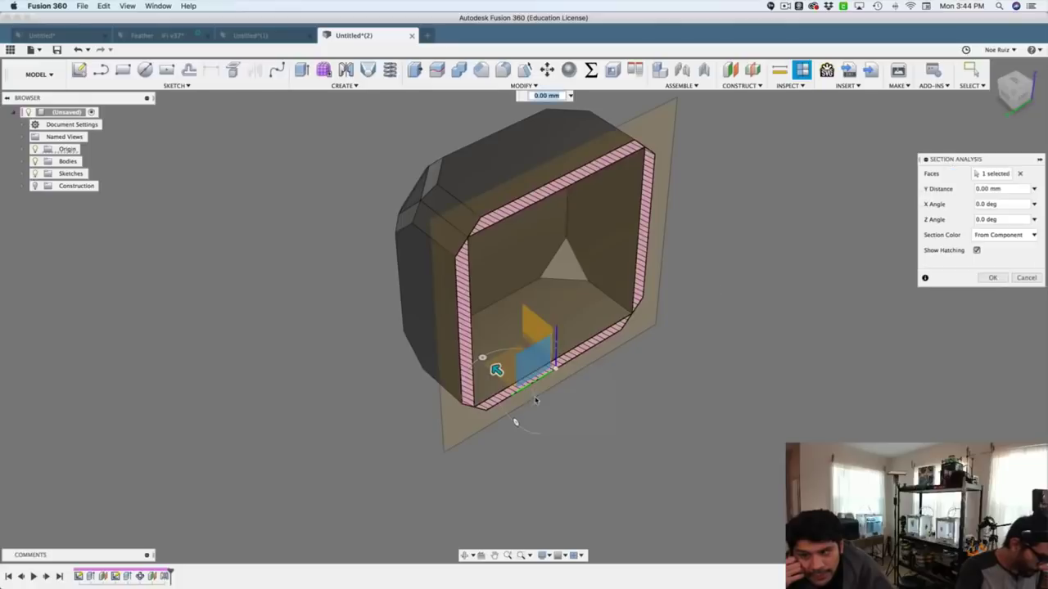
left_click(993, 278)
Show the construction plane again and create a second section analysis of the cube on it
left_click(35, 199)
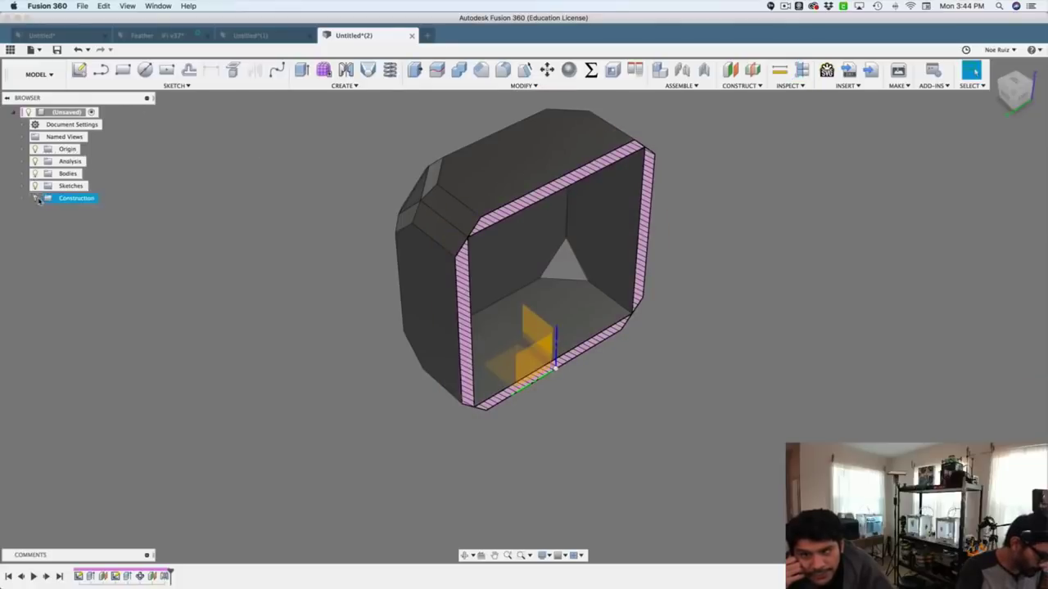
left_click(802, 70)
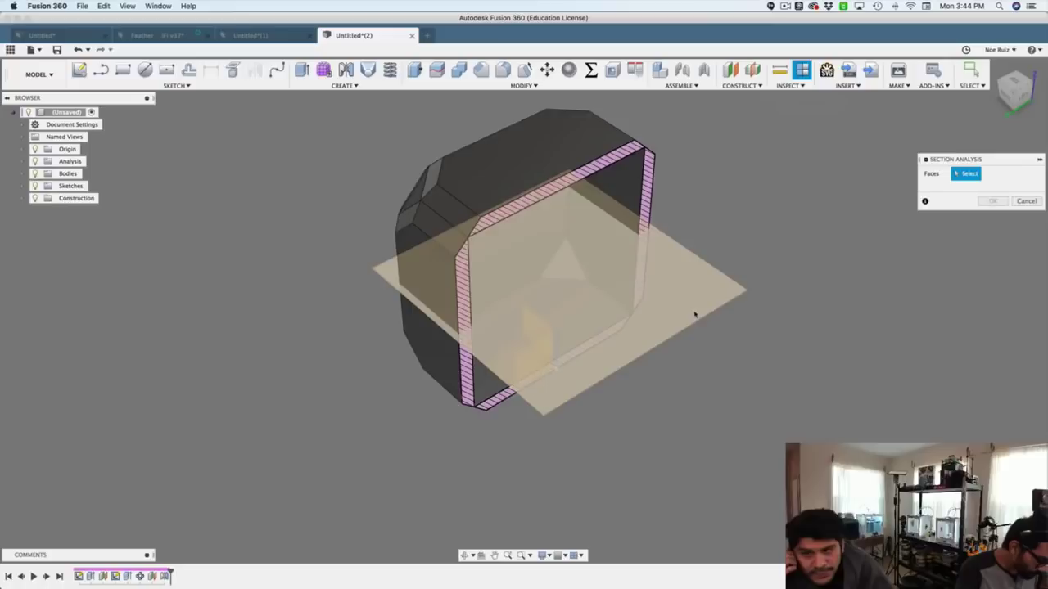
left_click(695, 304)
left_click(991, 277)
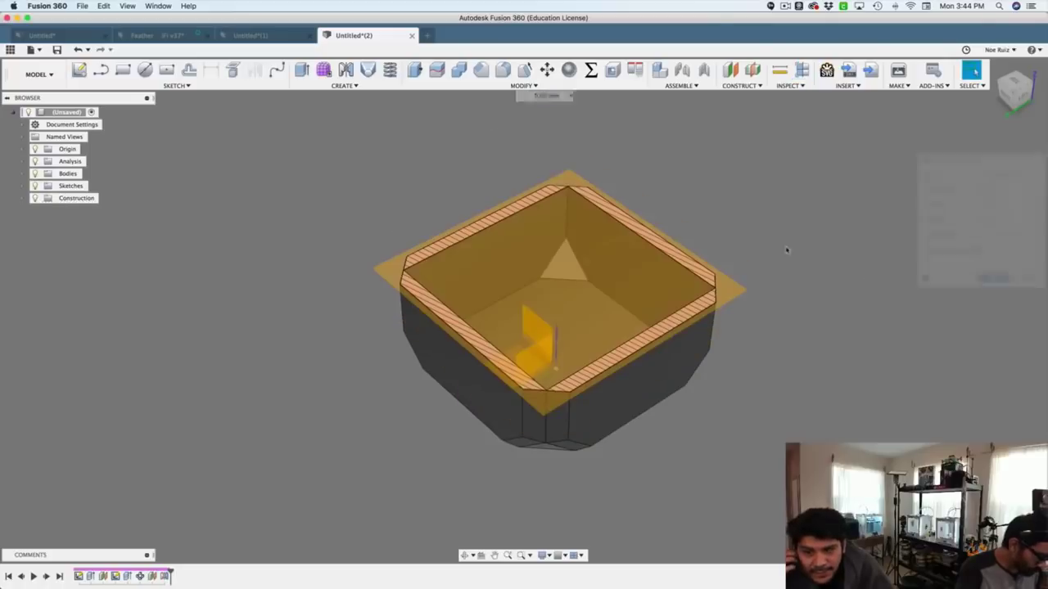
Switch to the vertical YZ section and loft a new body between the inner faces of the bottom and top bodies
left_click(24, 161)
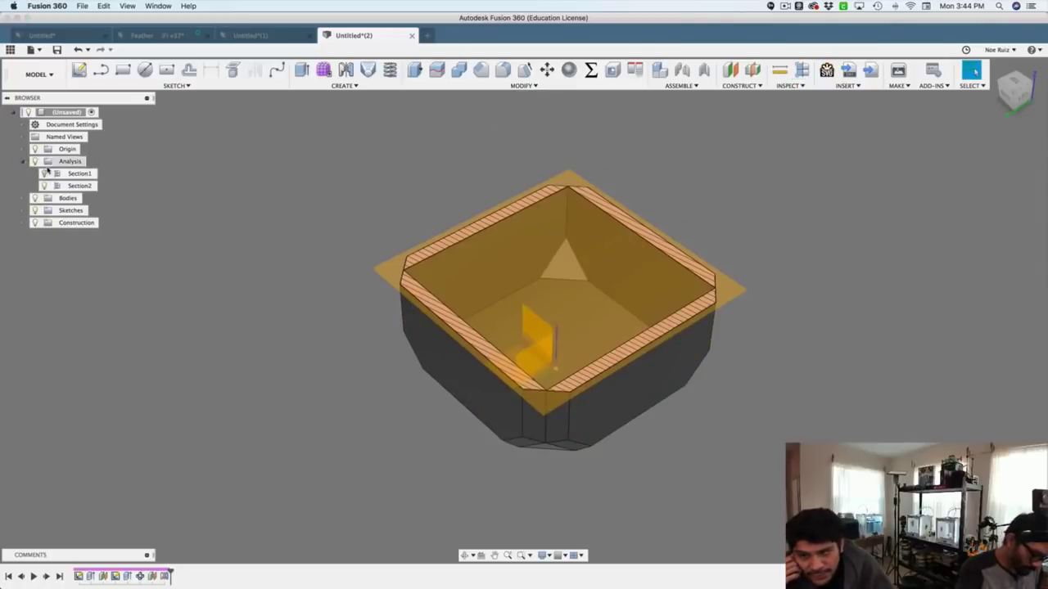
left_click(45, 173)
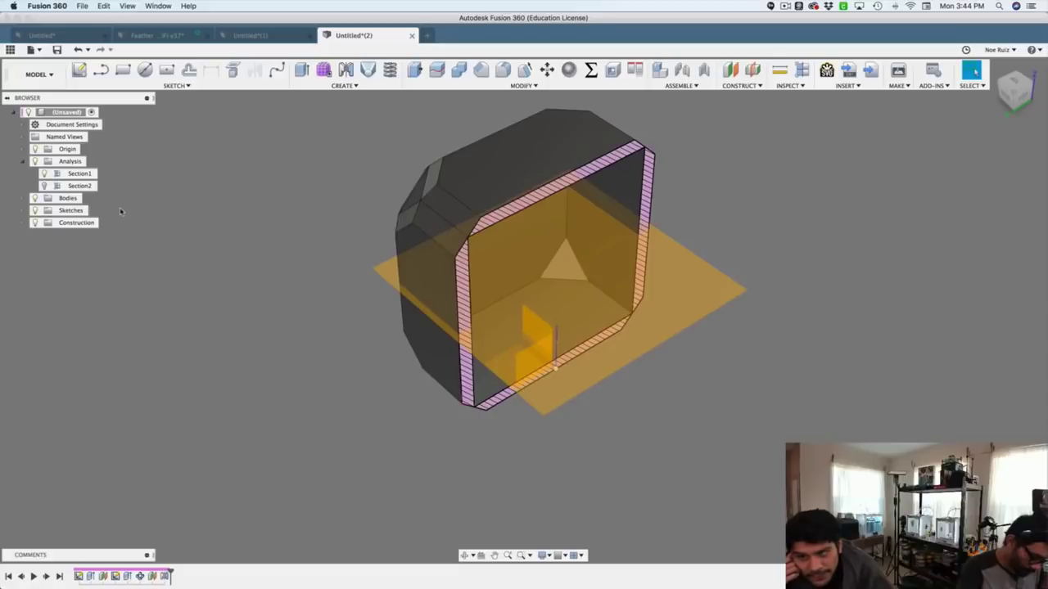
type("sloft")
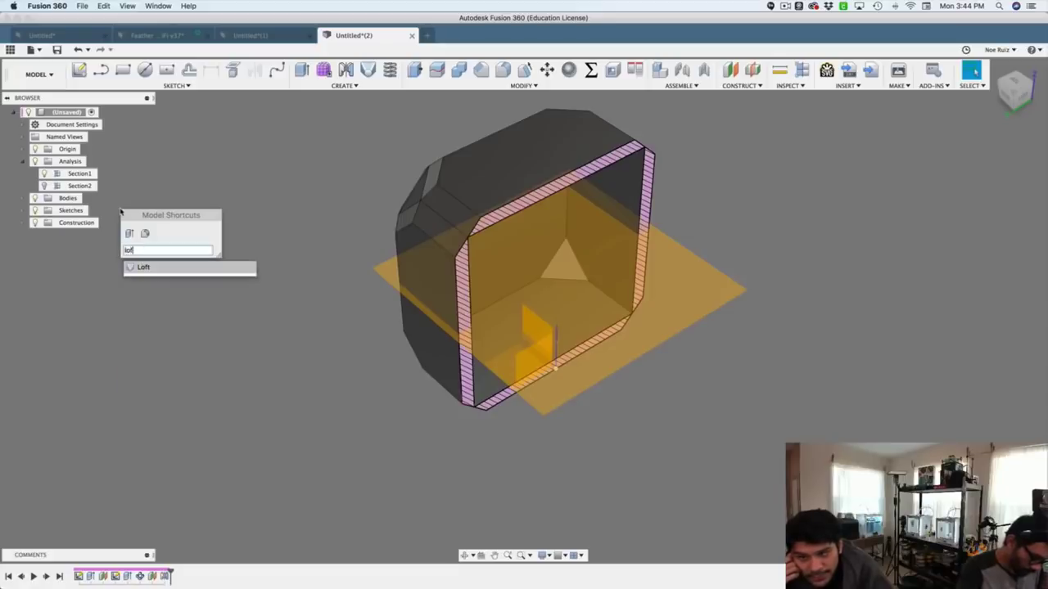
key("Return")
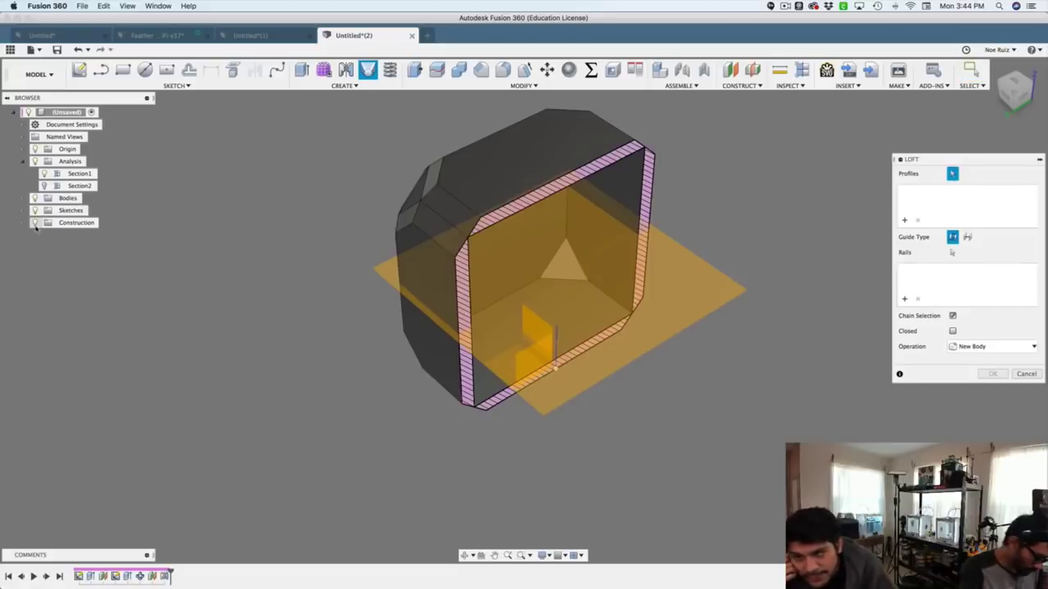
left_click(36, 222)
left_click(545, 314)
middle_click_drag(615, 379, 577, 410, "shift")
left_click(557, 215)
key("Return")
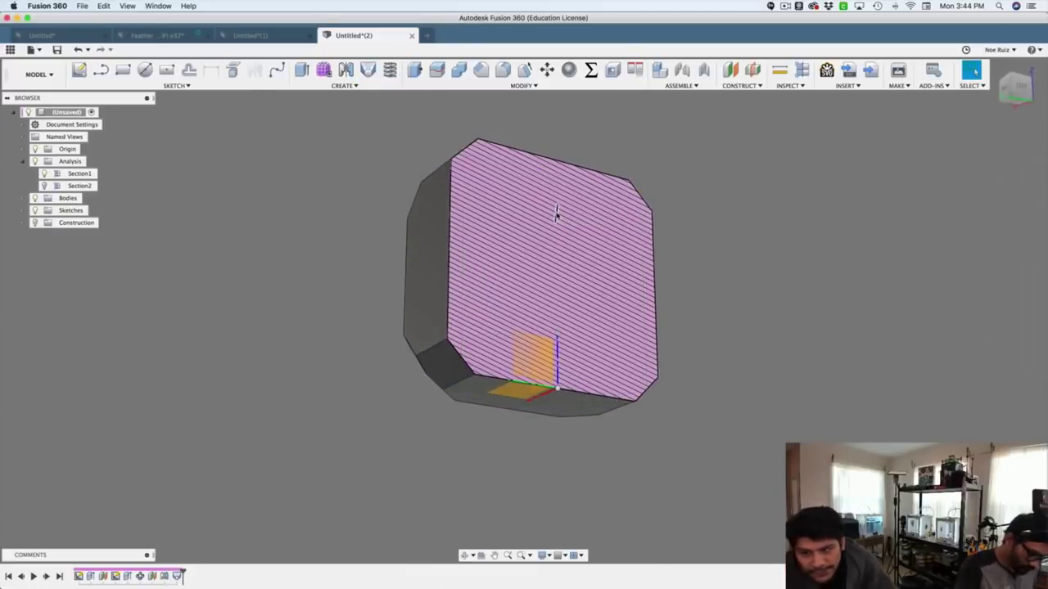
Switch to the horizontal section and fill the far triangular corner gap with a loft between its opposite faces, joined to the body
left_click(43, 187)
middle_click_drag(313, 277, 320, 333, "shift")
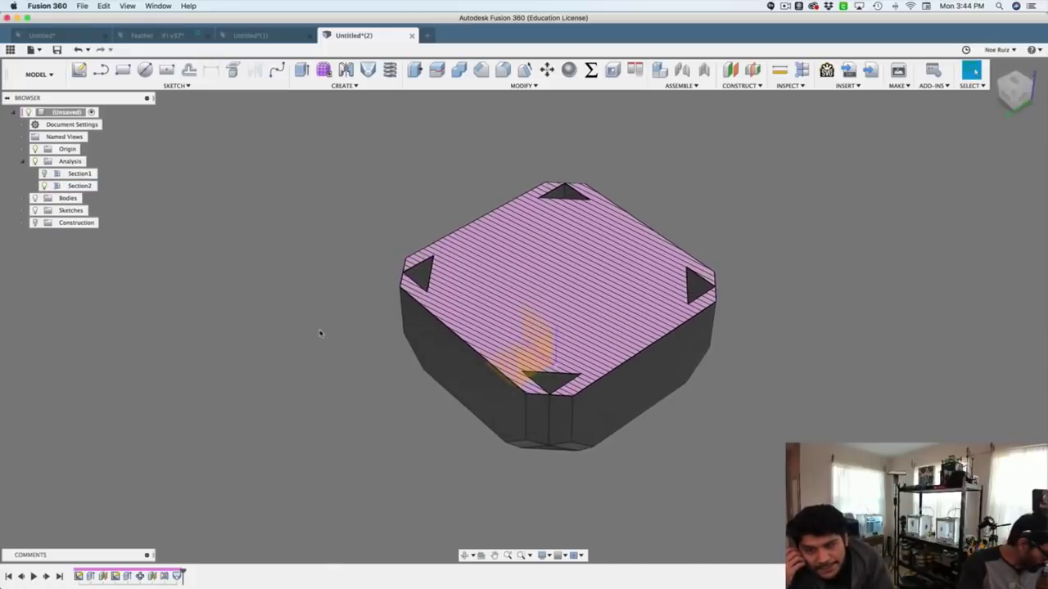
type("sloft")
key("Return")
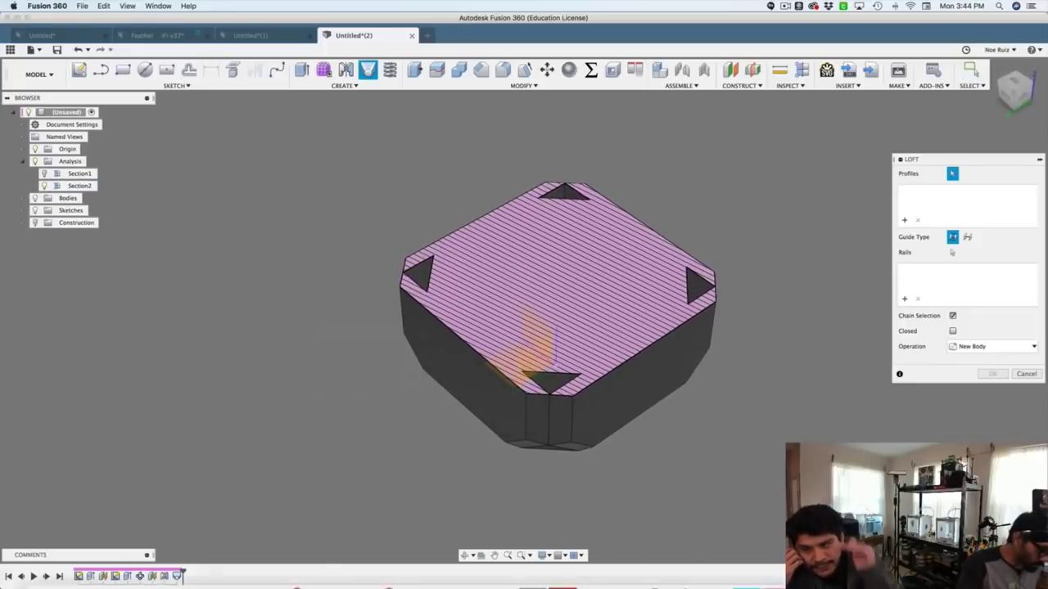
left_click(564, 194)
left_click(576, 194)
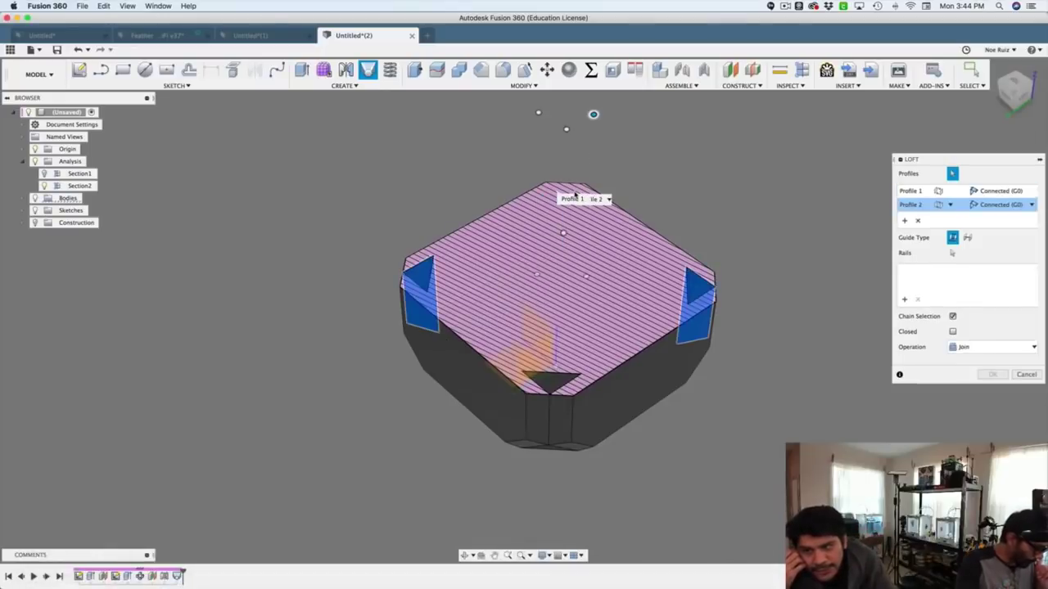
key("Return")
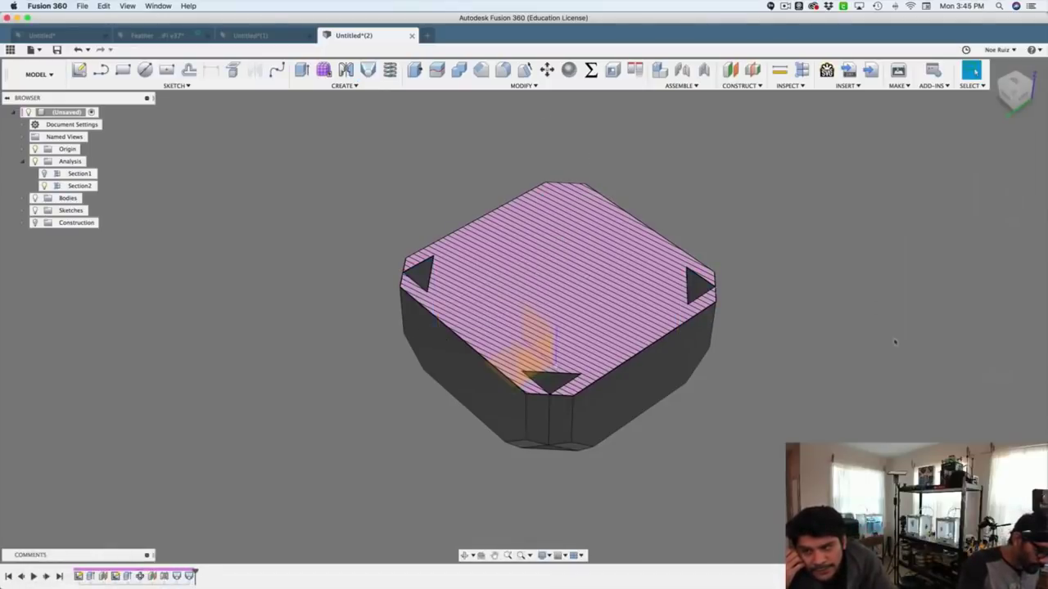
Circular-pattern the corner loft feature around the vertical origin axis with a quantity of 4
type("scirc")
key("Return")
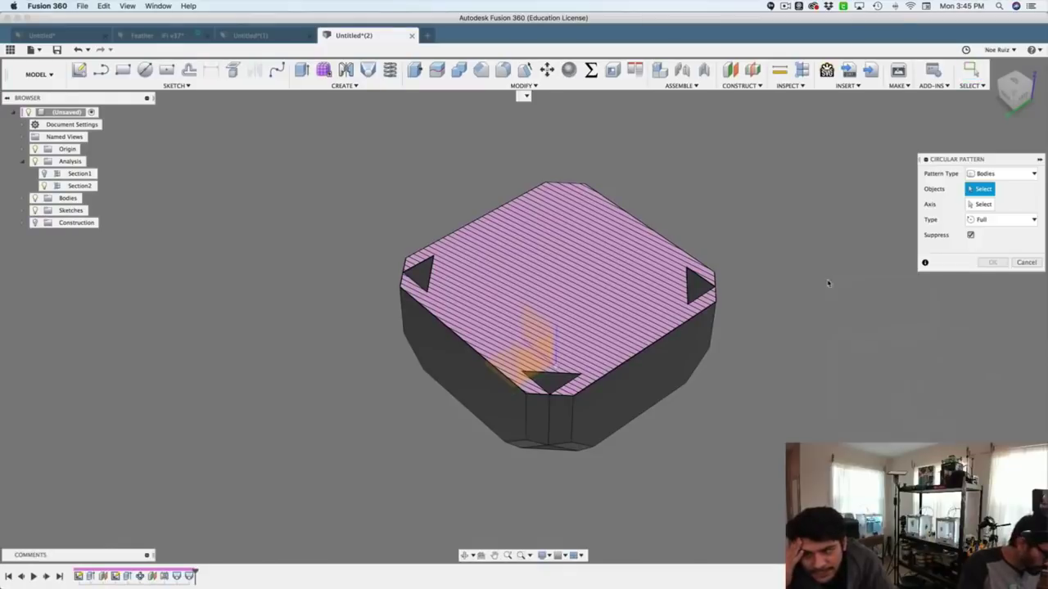
left_click(994, 174)
left_click(983, 205)
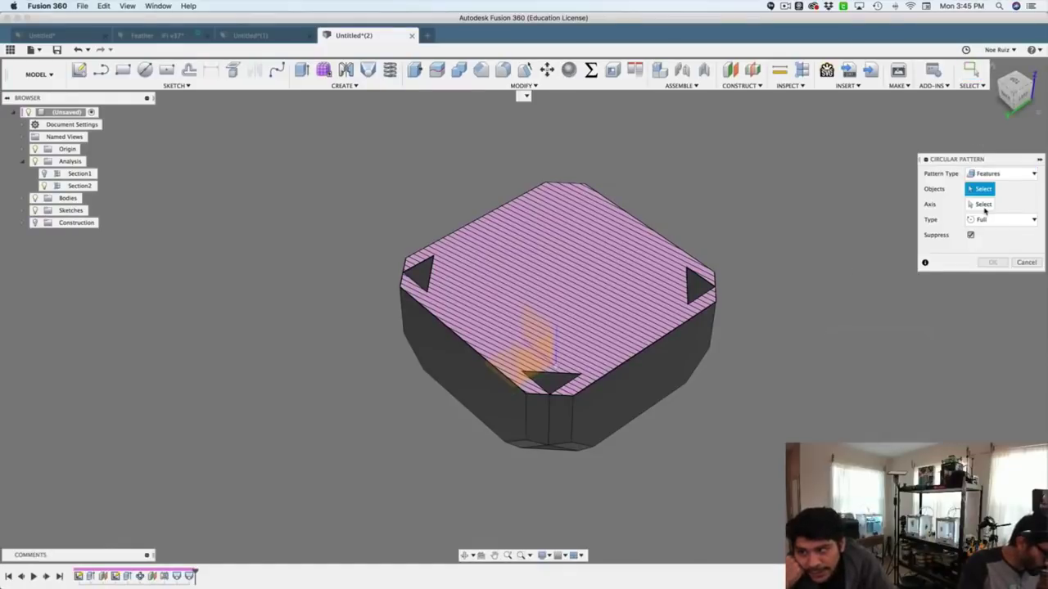
left_click(190, 576)
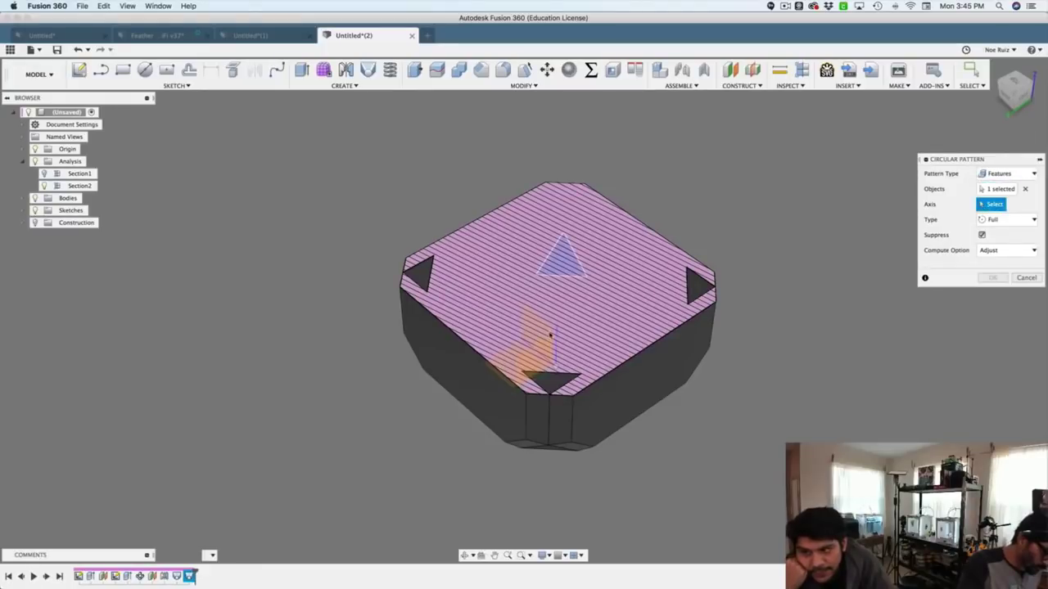
left_click(558, 337)
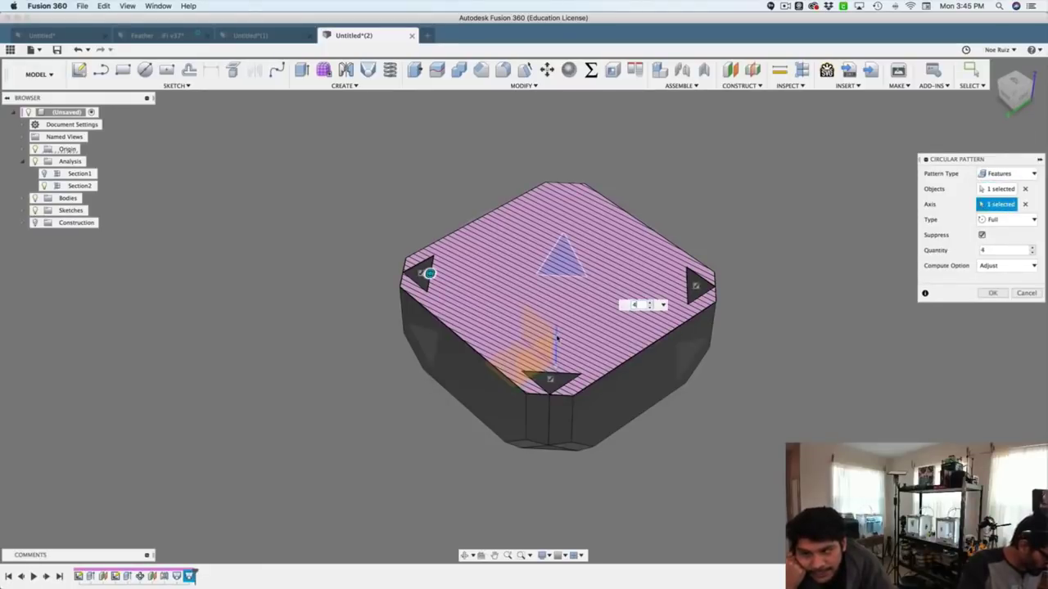
key("Return")
Turn off the horizontal section analysis and hide the origin to show the whole cube
middle_click_drag(400, 390, 400, 341, "shift")
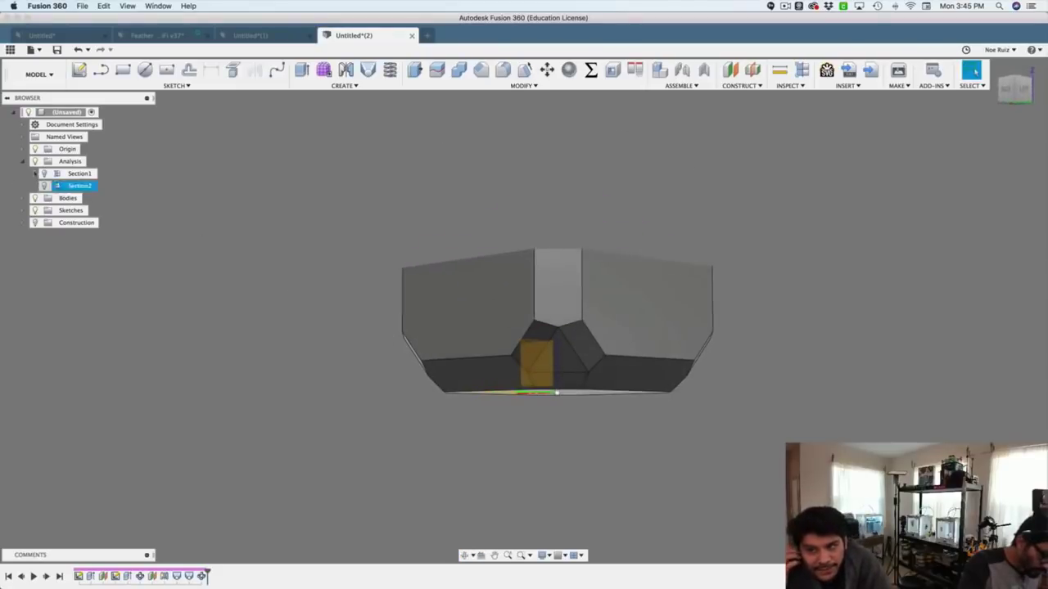
left_click(34, 149)
mouse_move(259, 200)
middle_mouse_down("shift")
mouse_move(285, 210)
mouse_move(272, 224)
mouse_move(283, 223)
middle_mouse_up("shift")
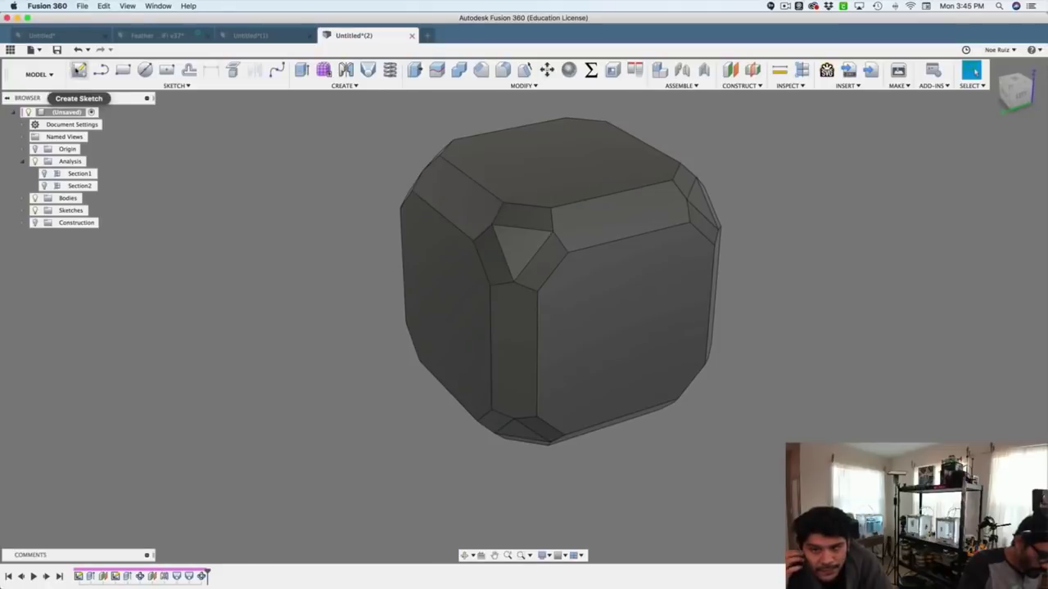
Sketch a closed line hexagon on an upper corner's triangular face, through the six outer vertices around it, and finish the sketch
left_click(79, 70)
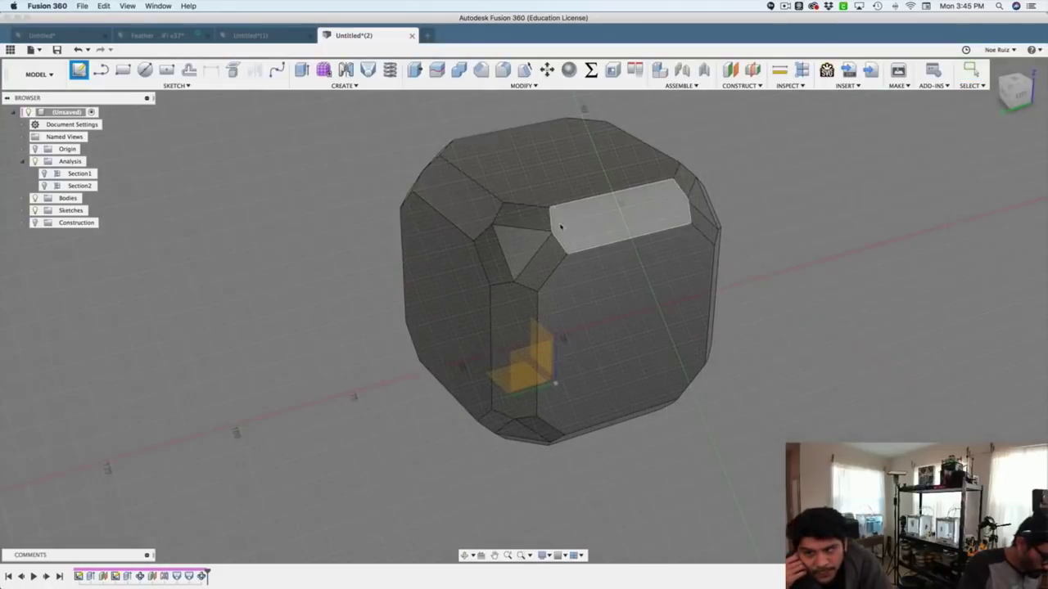
left_click(533, 239)
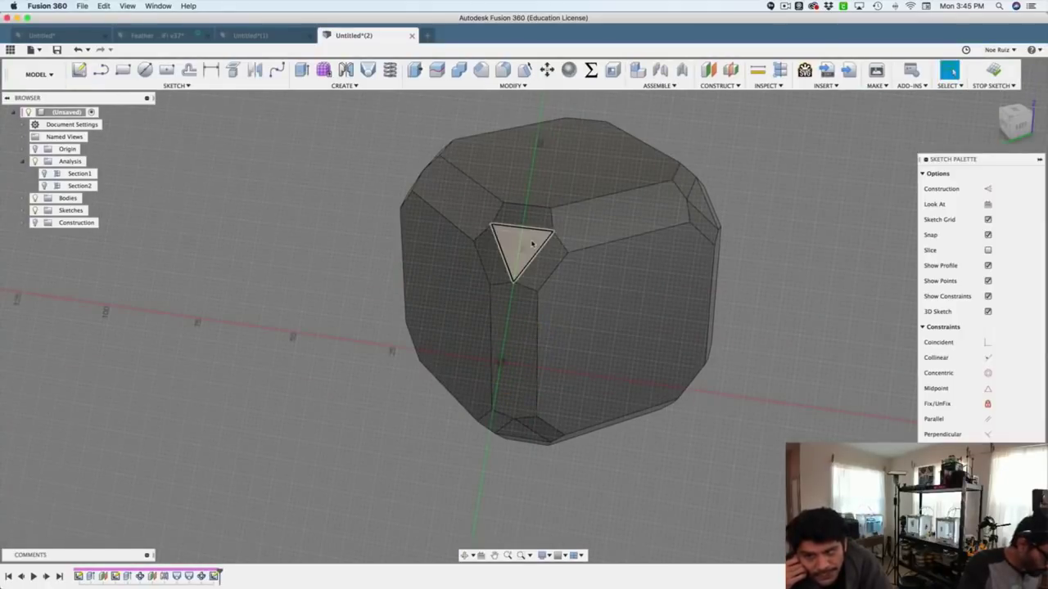
key("l")
scroll(532, 233, "down", 3)
scroll(522, 227, "up", 8)
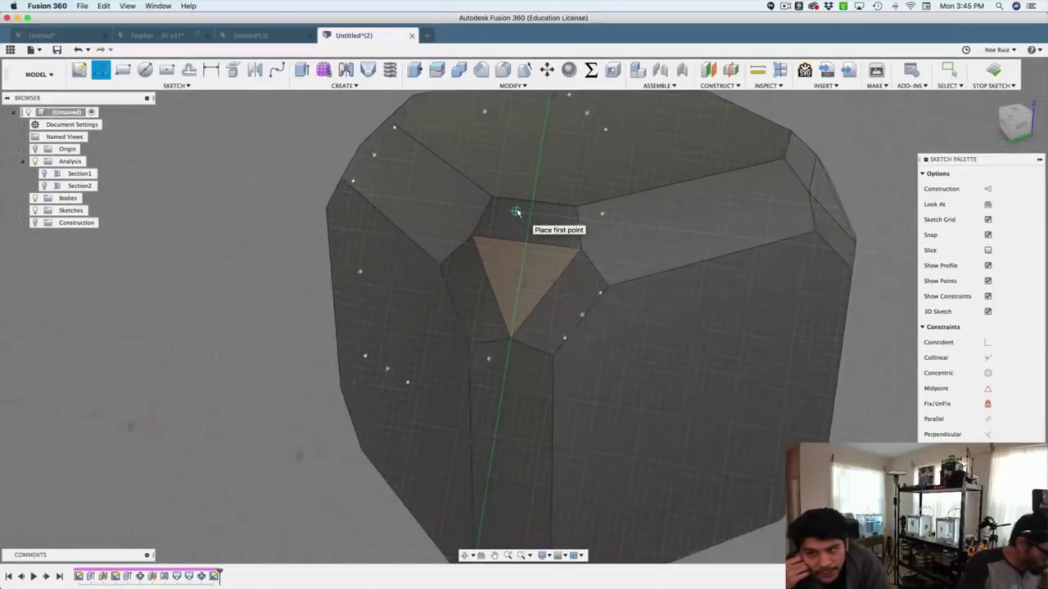
left_click(486, 196)
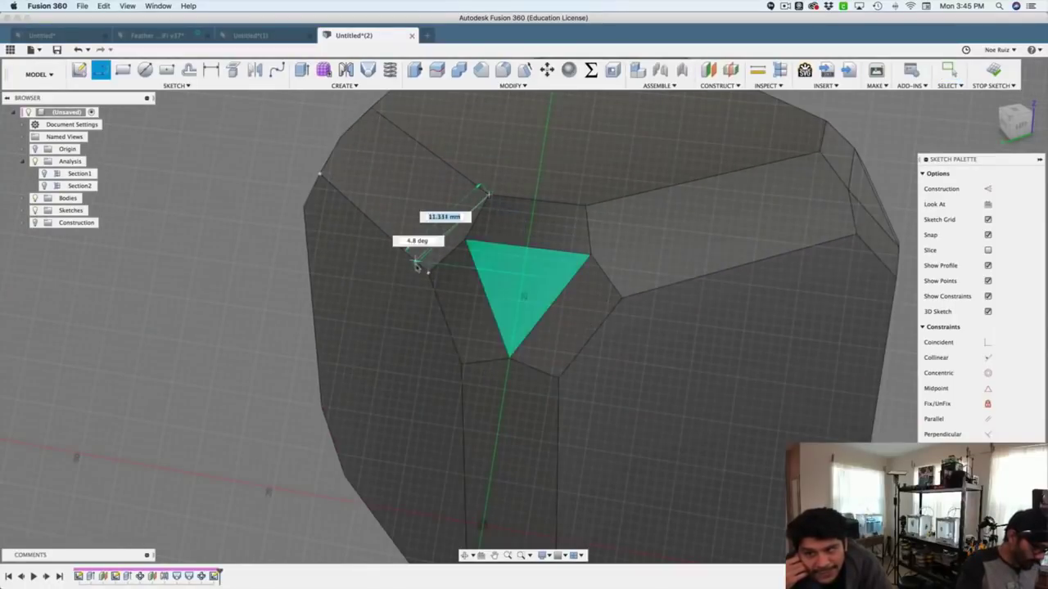
left_click(430, 269)
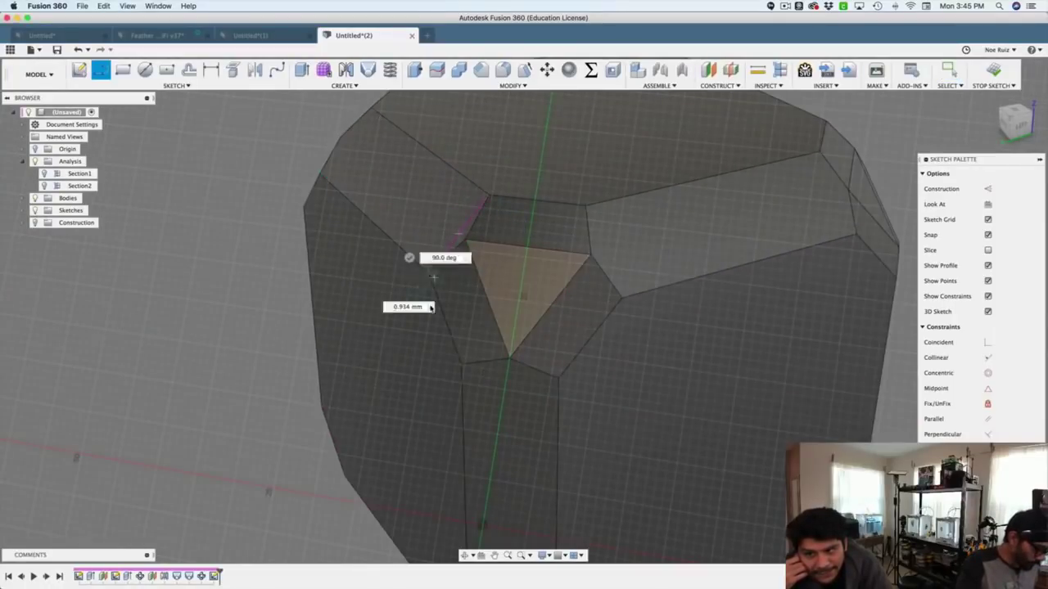
left_click(461, 366)
left_click(556, 379)
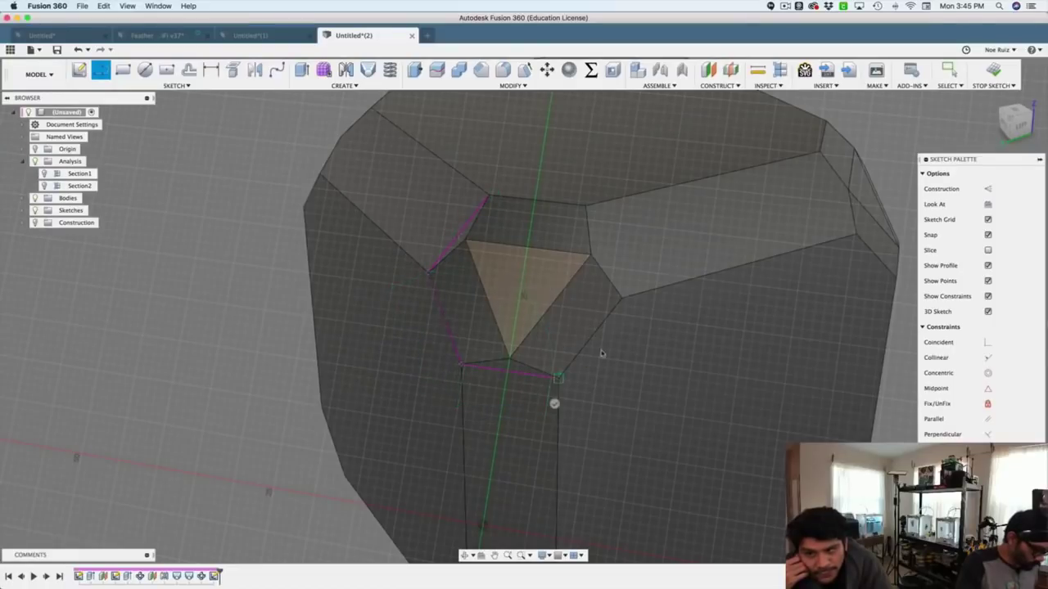
left_click(619, 298)
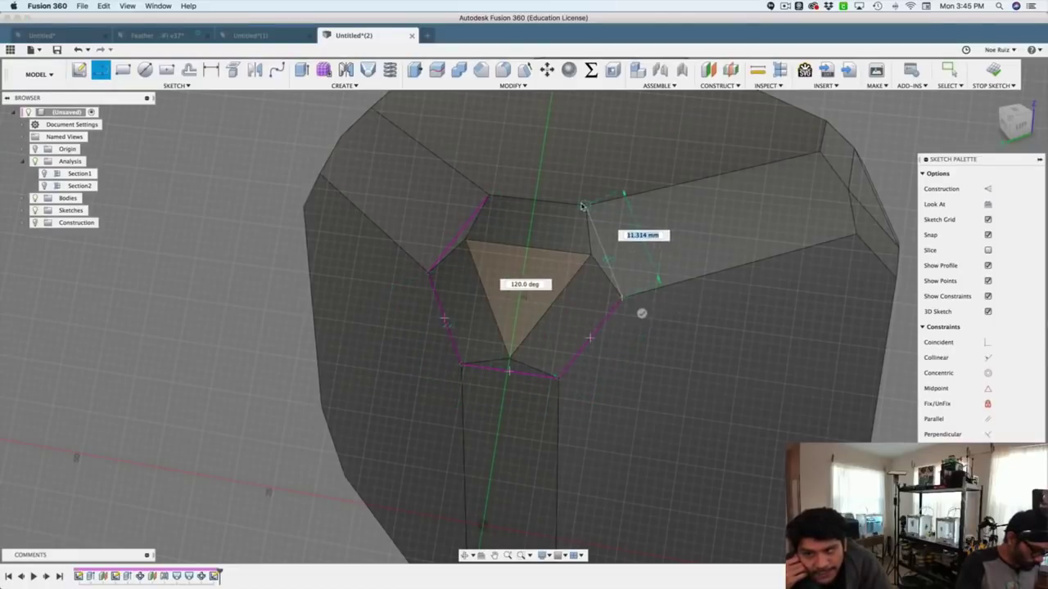
left_click(586, 206)
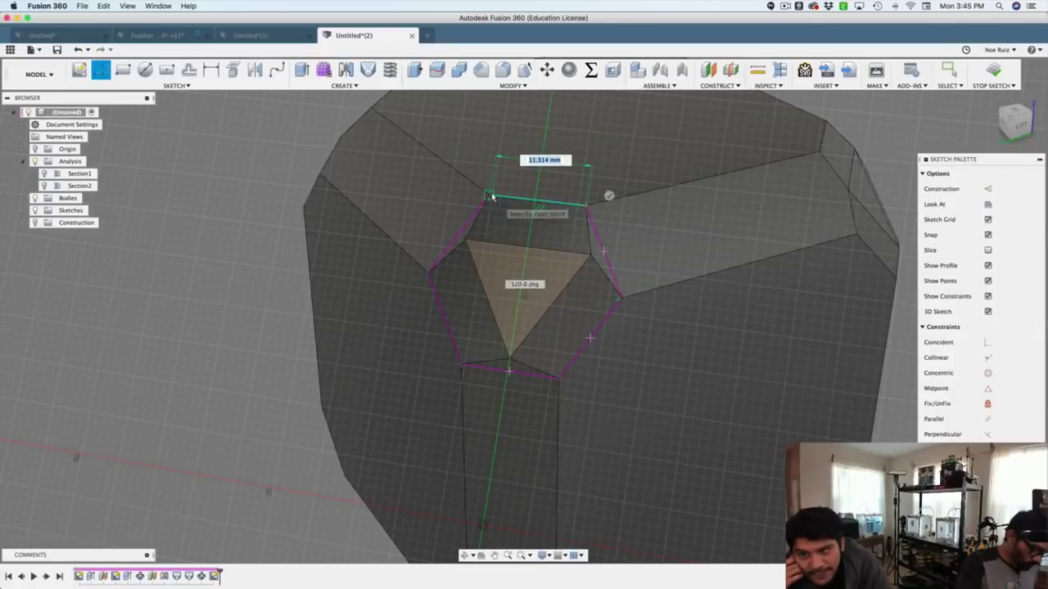
left_click(490, 196)
left_click(994, 72)
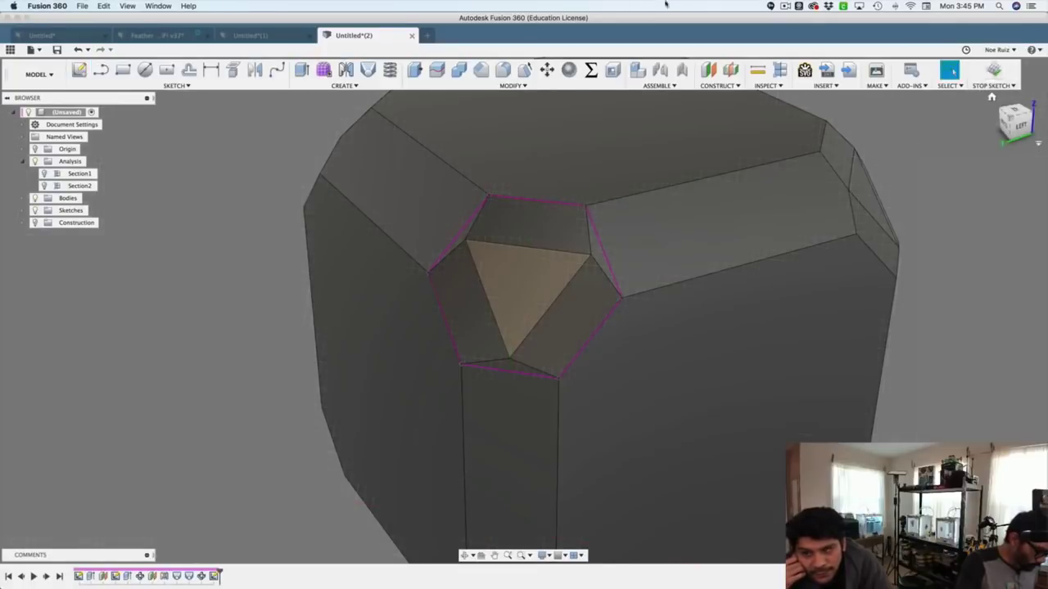
Extrude the corner hexagon as a cut with its extent set to the triangular corner face, hiding the body while selecting the profile
left_click(23, 198)
left_click(45, 211)
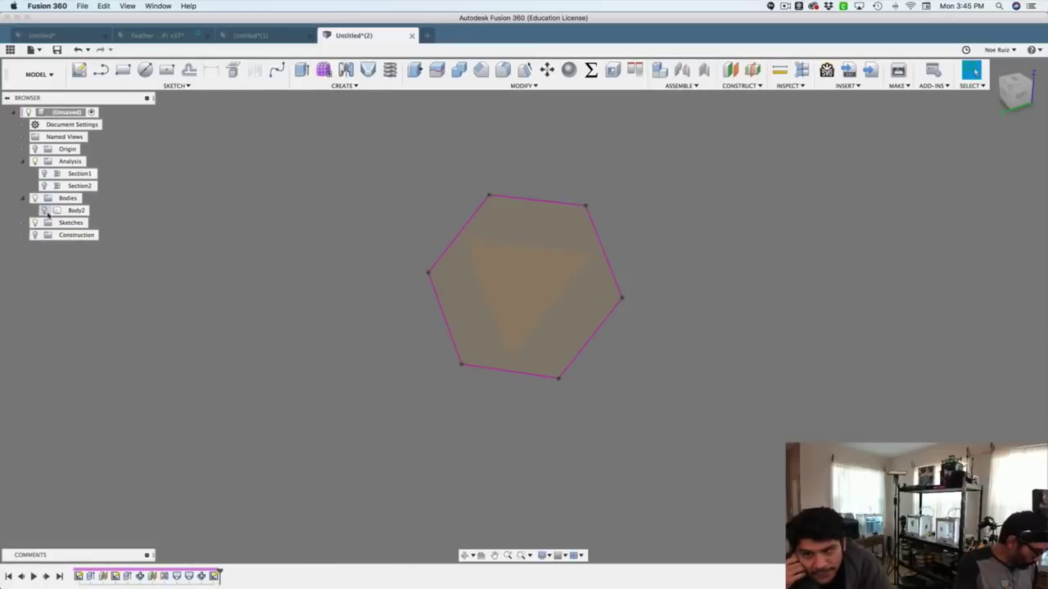
key("e")
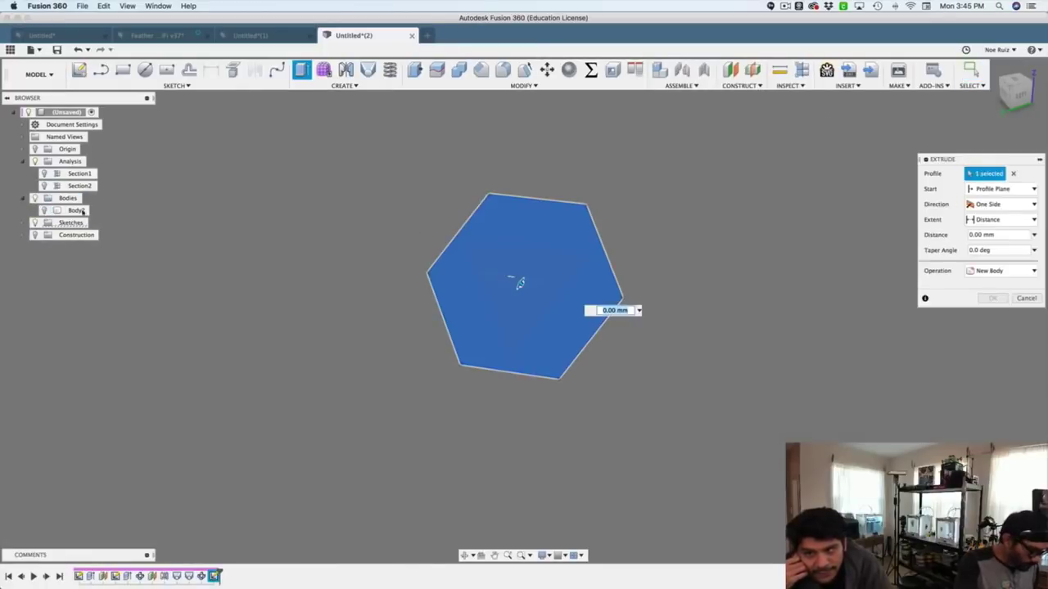
left_click(45, 210)
scroll(447, 236, "up", 5)
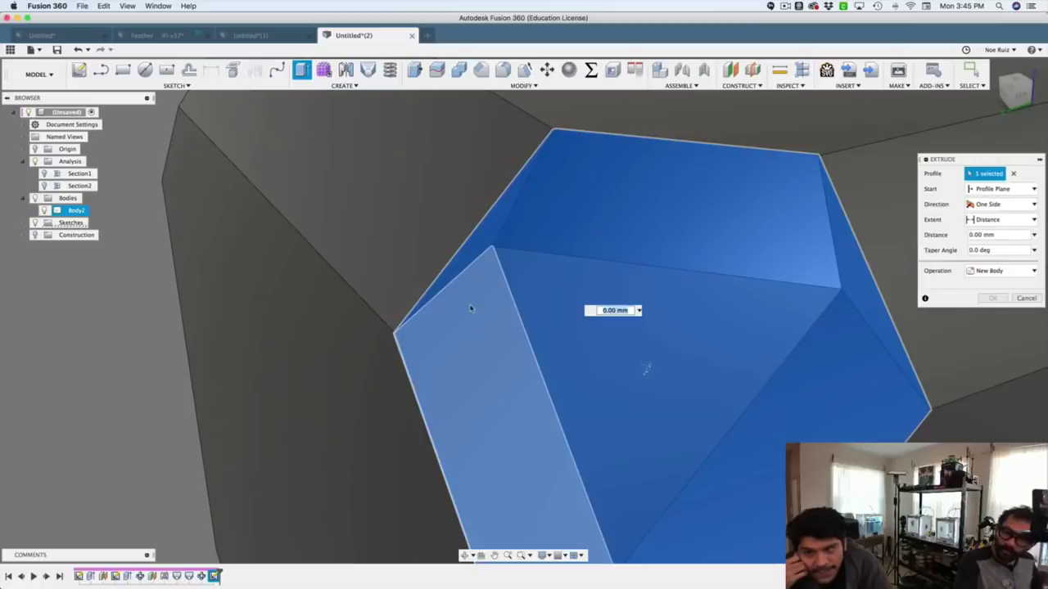
middle_click_drag(470, 309, 462, 301, "shift")
left_click(463, 301)
left_click(1003, 219)
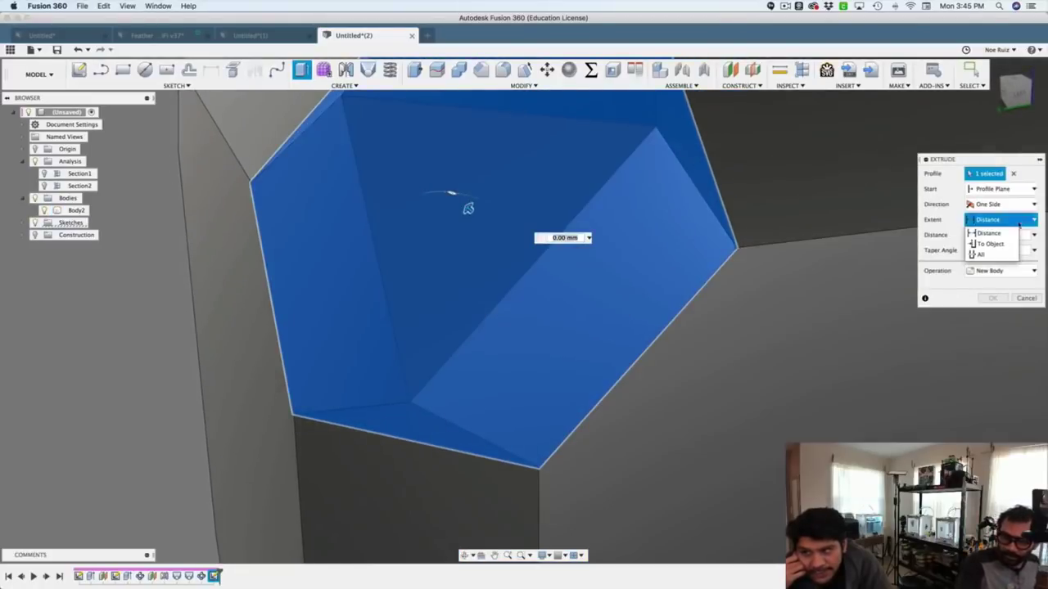
left_click(991, 244)
left_click(460, 198)
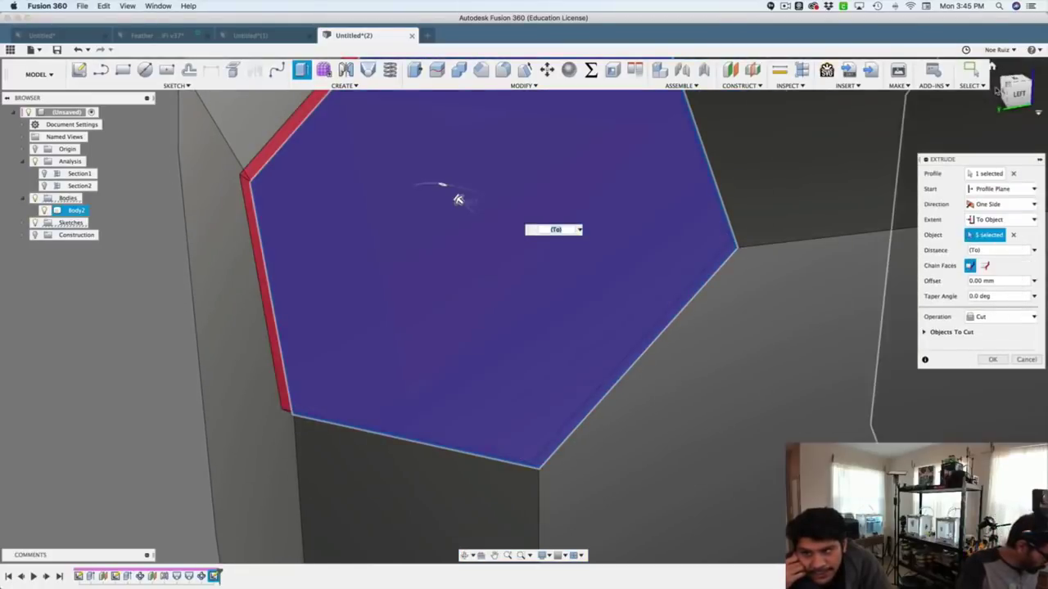
left_click(992, 66)
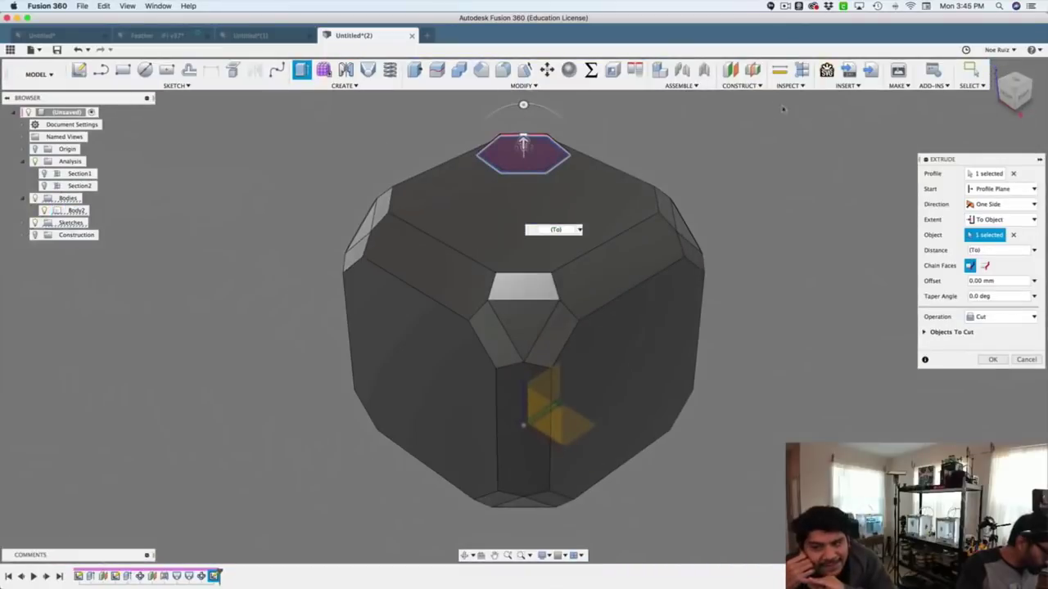
middle_click_drag(766, 188, 455, 298, "shift")
key("Return")
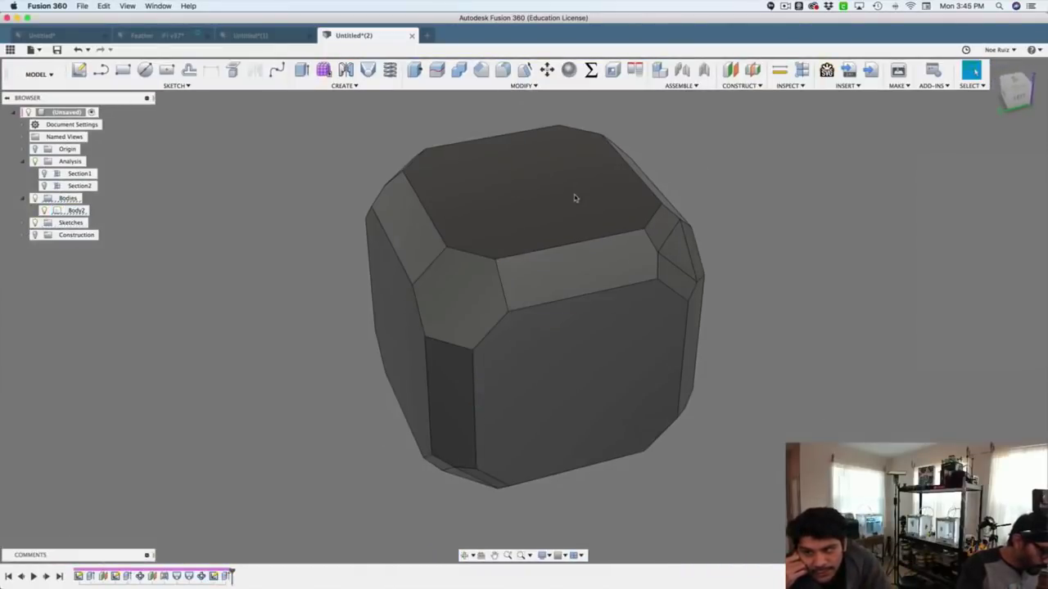
Circular-pattern the flat hexagonal corner face around the vertical origin axis to the other upper corners
key("s")
type("at")
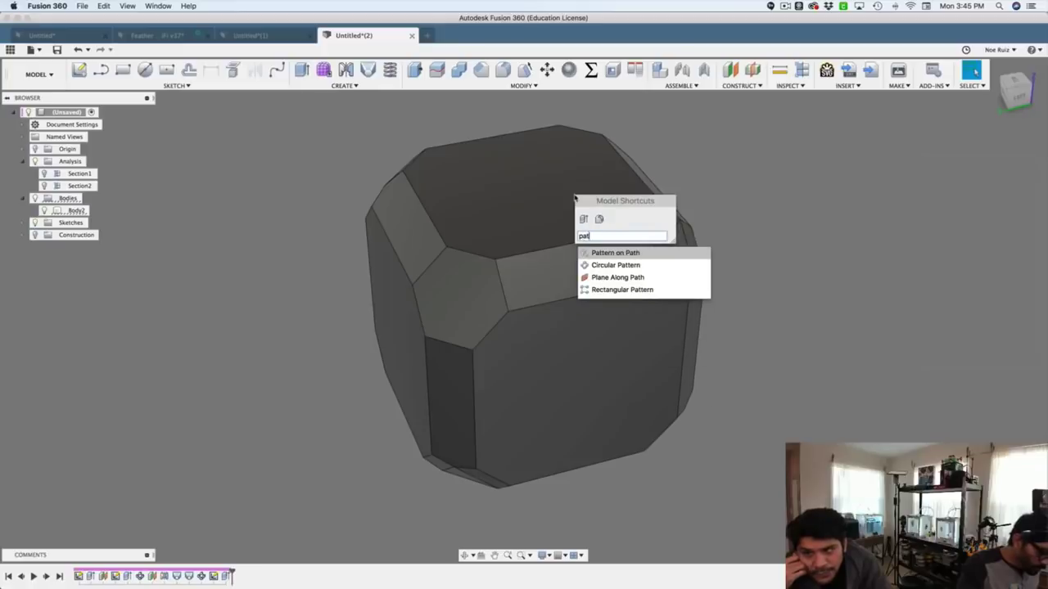
key("Down")
key("Return")
left_click(1022, 175)
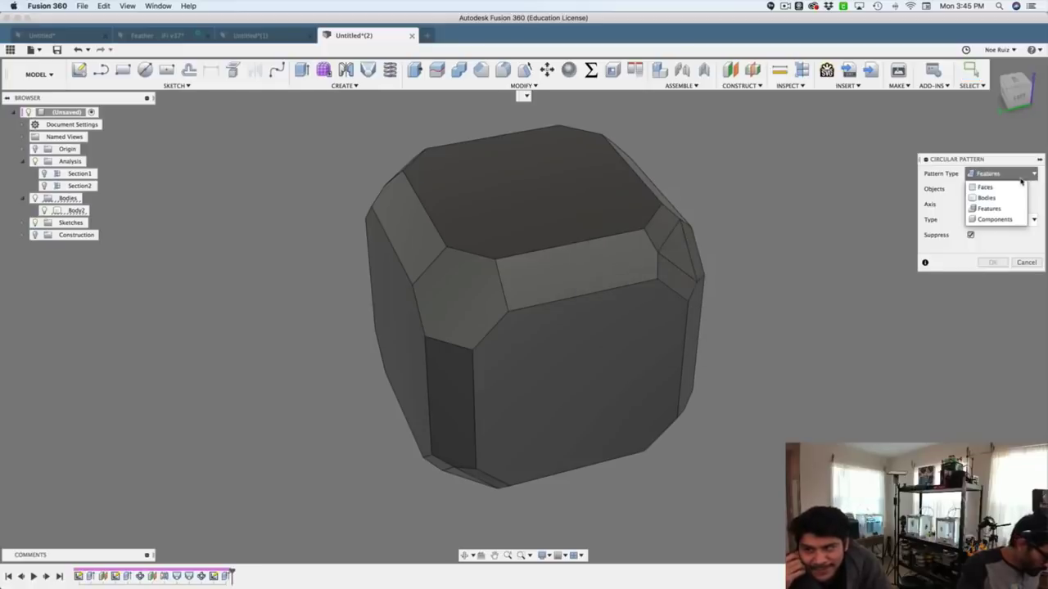
left_click(1013, 189)
left_click(443, 286)
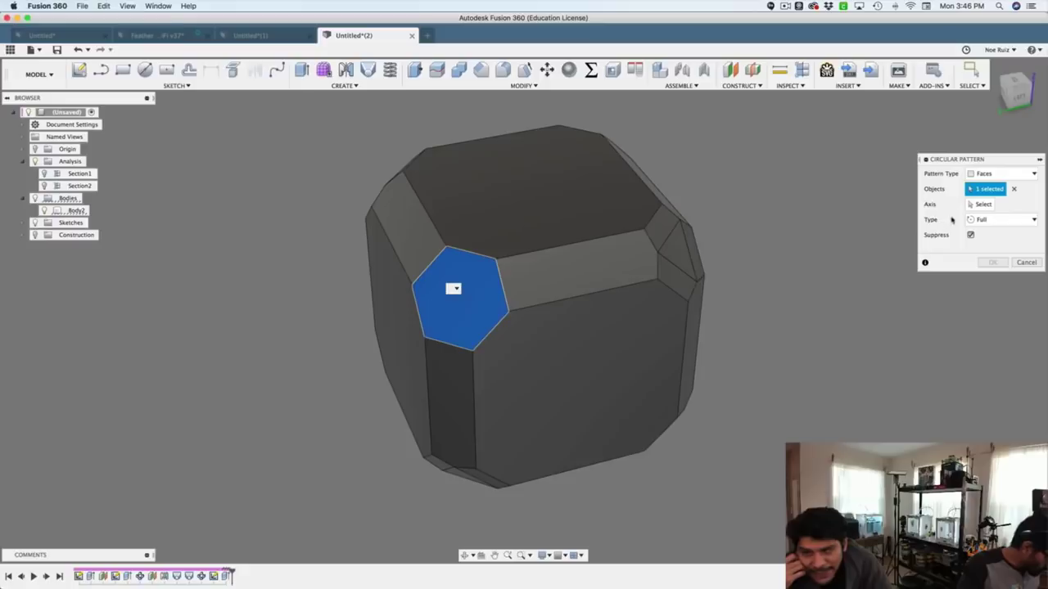
left_click(530, 378)
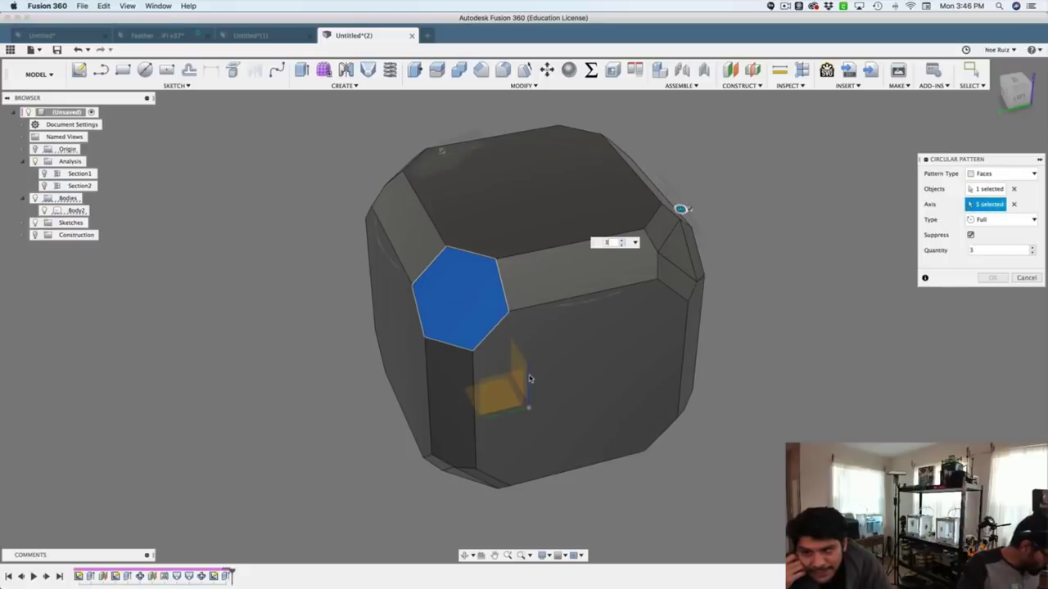
key("Escape")
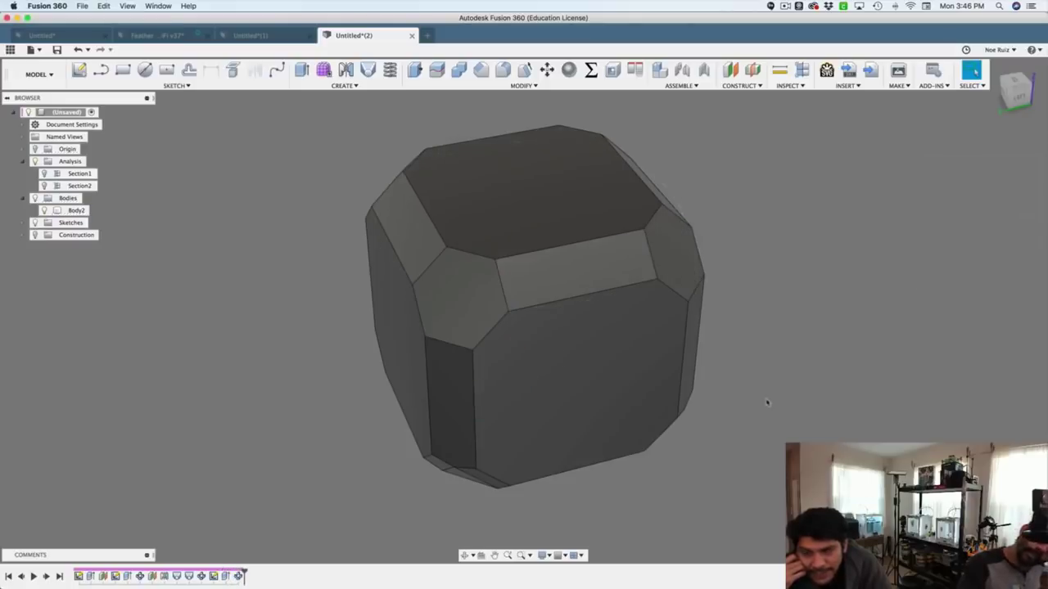
middle_click_drag(767, 402, 710, 400, "shift")
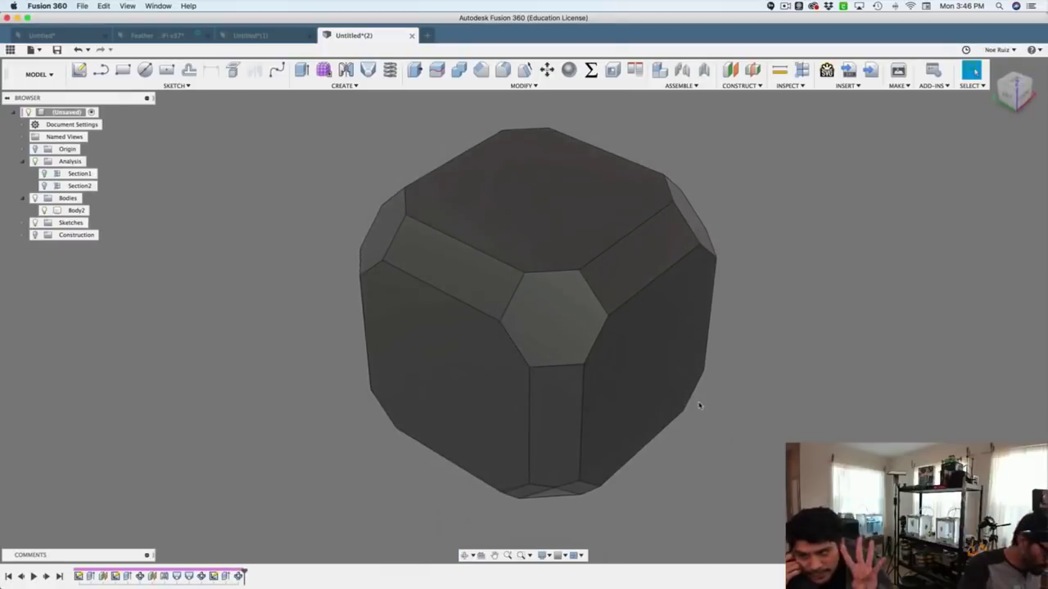
type("s")
type("ci")
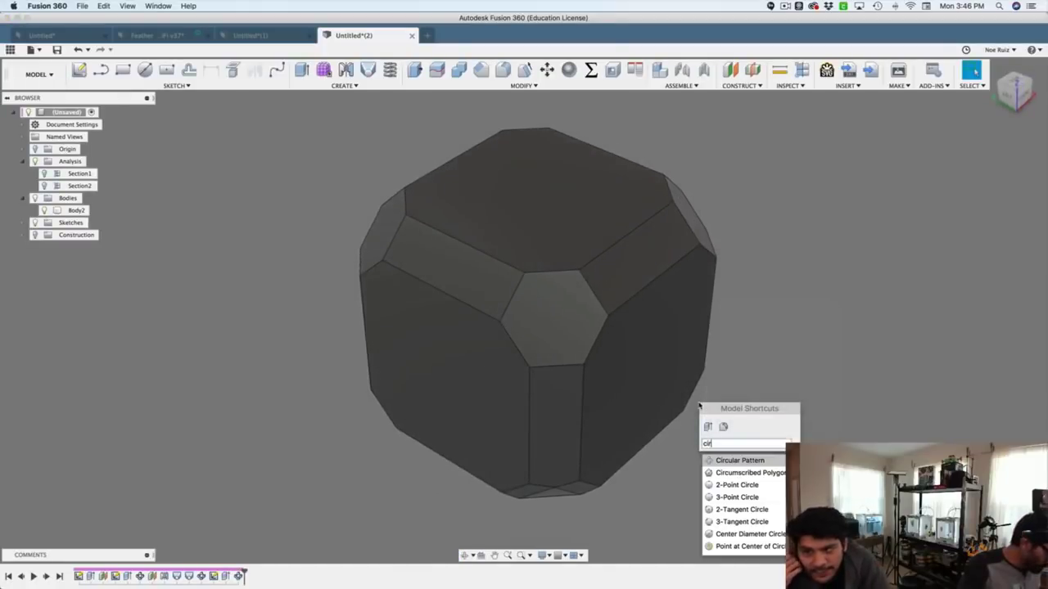
type("r")
key("BackSpace")
key("BackSpace")
key("BackSpace")
Mirror the flat hexagonal corner faces across the horizontal construction midplane to the lower corners, showing the plane only for its selection
type("mi")
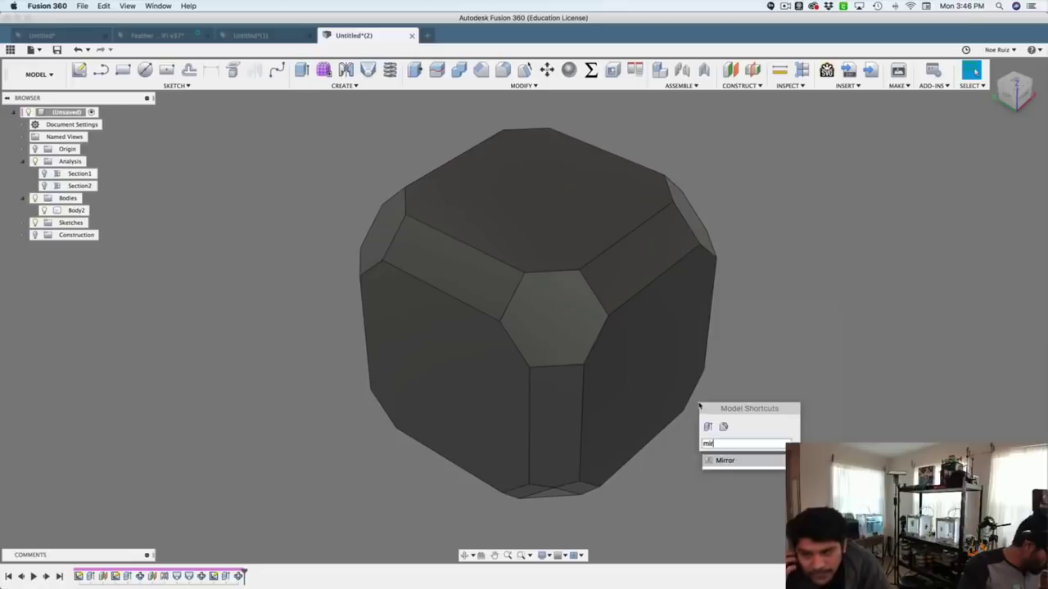
type("r")
key("Return")
left_click(998, 172)
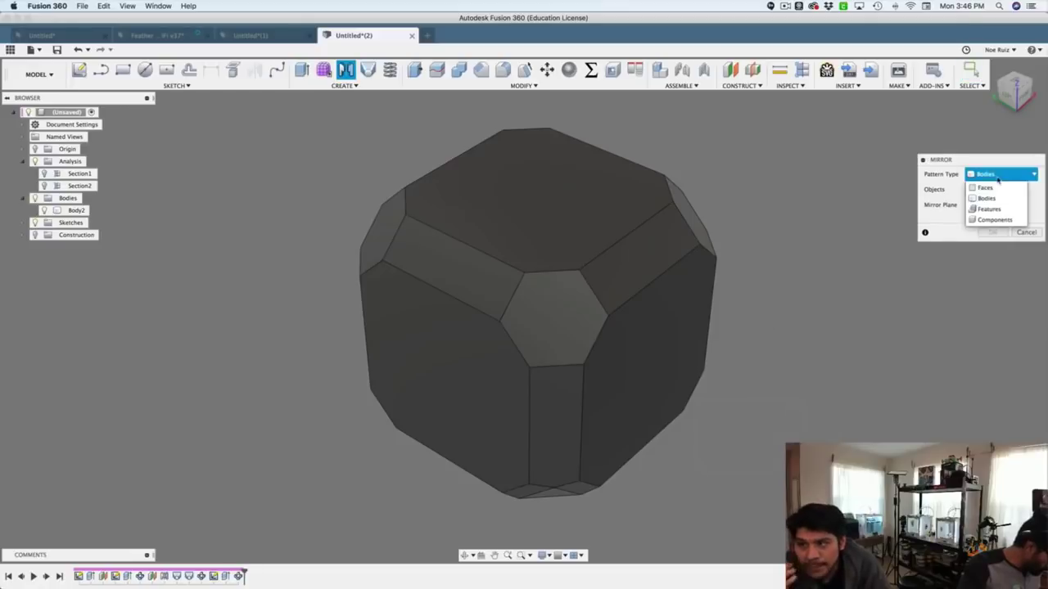
left_click(991, 184)
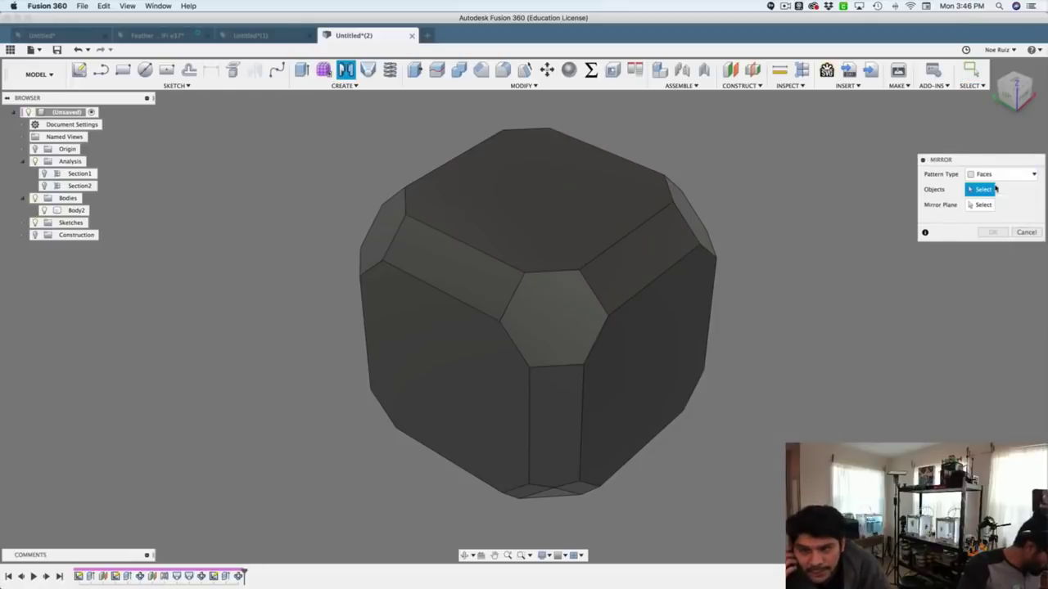
left_click(240, 576)
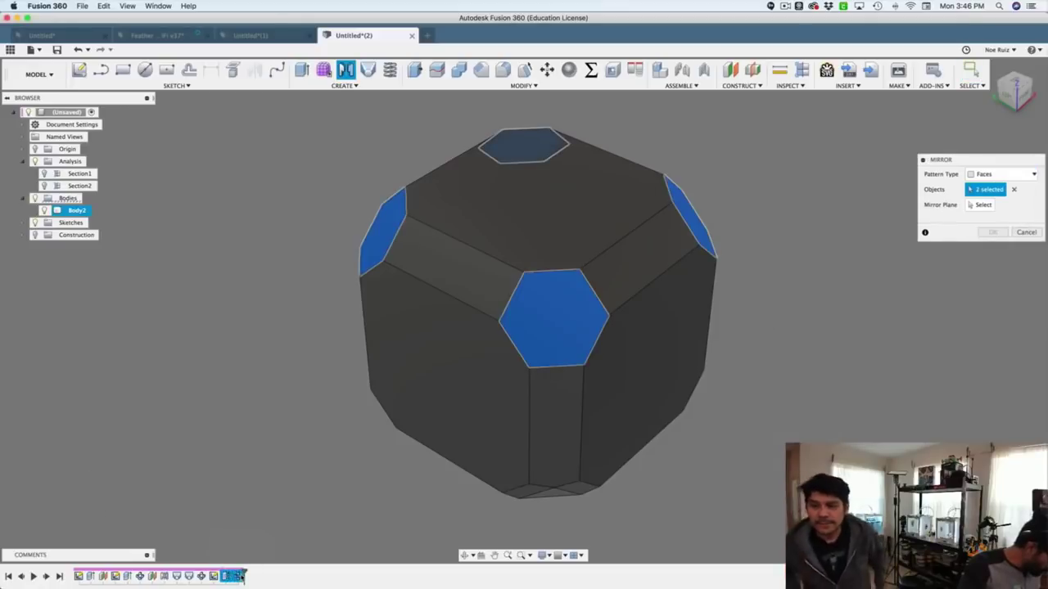
left_click(986, 209)
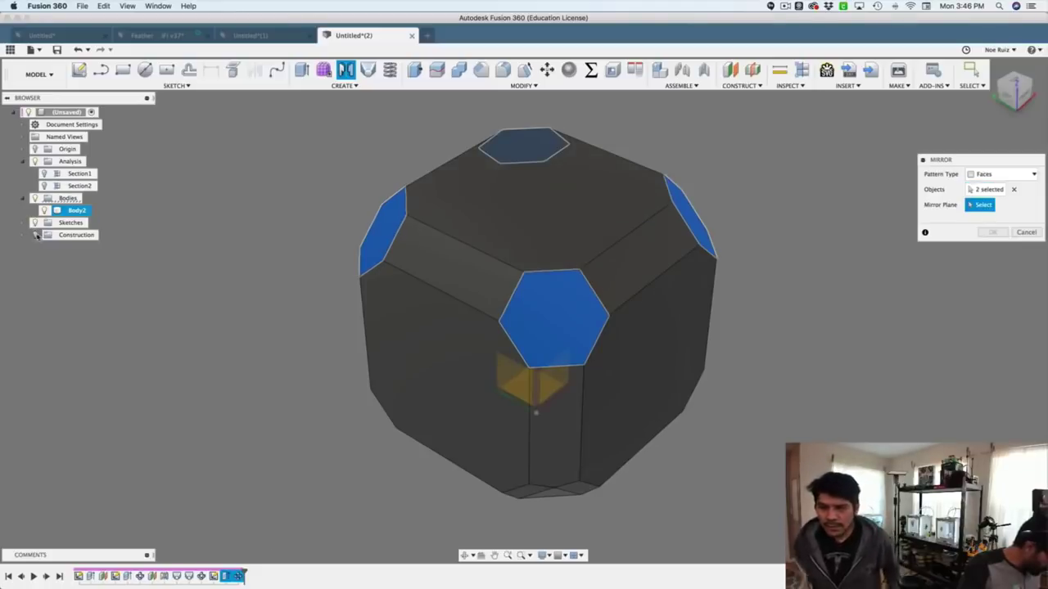
left_click(65, 235)
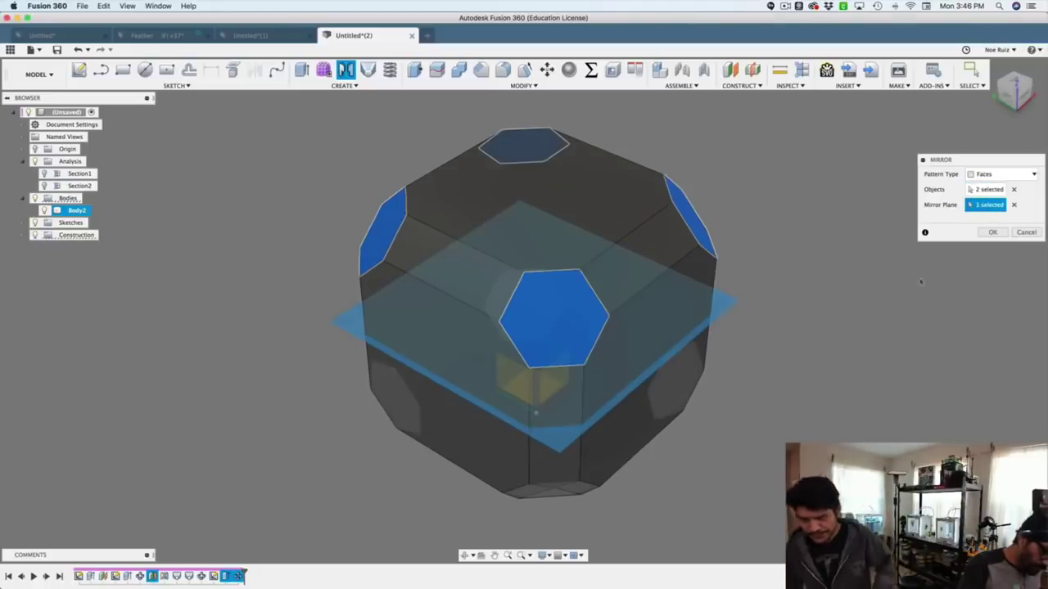
left_click(993, 233)
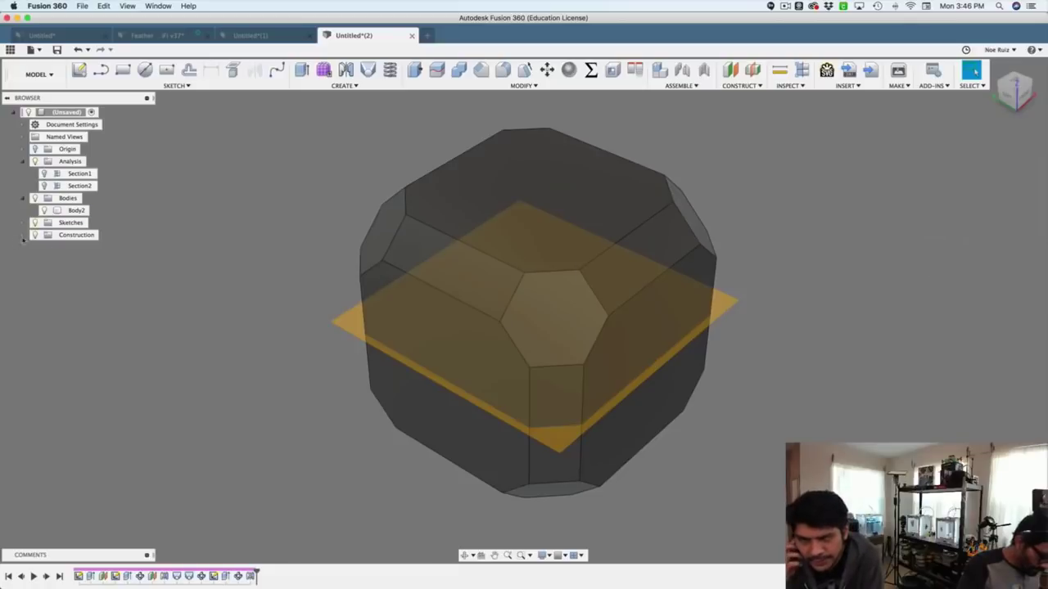
left_click(34, 235)
middle_click_drag(300, 416, 696, 372, "shift")
middle_click_drag(426, 323, 524, 401, "shift")
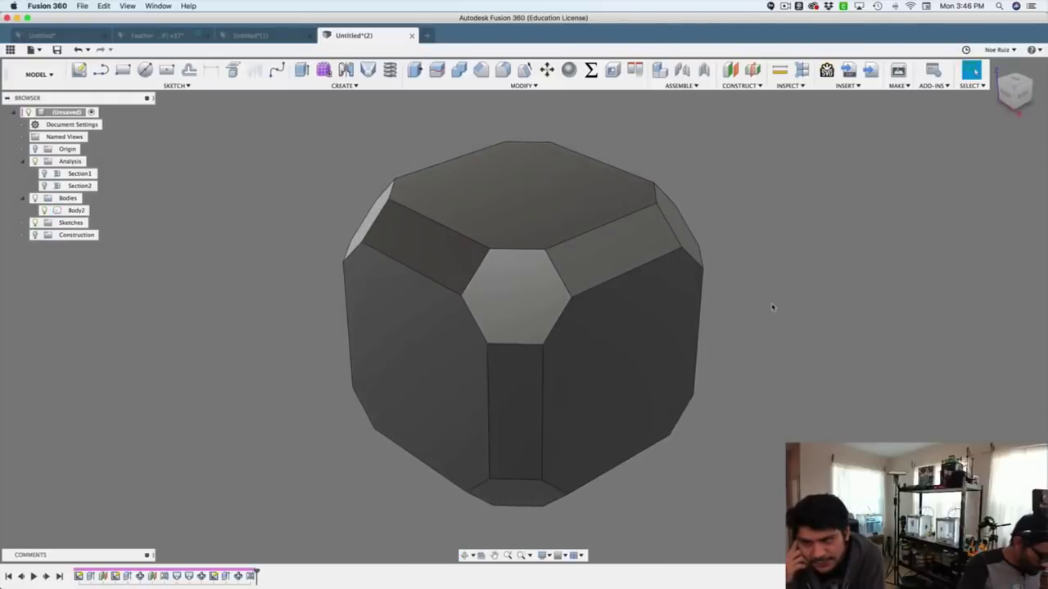
Shell the cube inward with its top octagonal face removed, using the corner parameter as the inside thickness
type("ss")
key("Return")
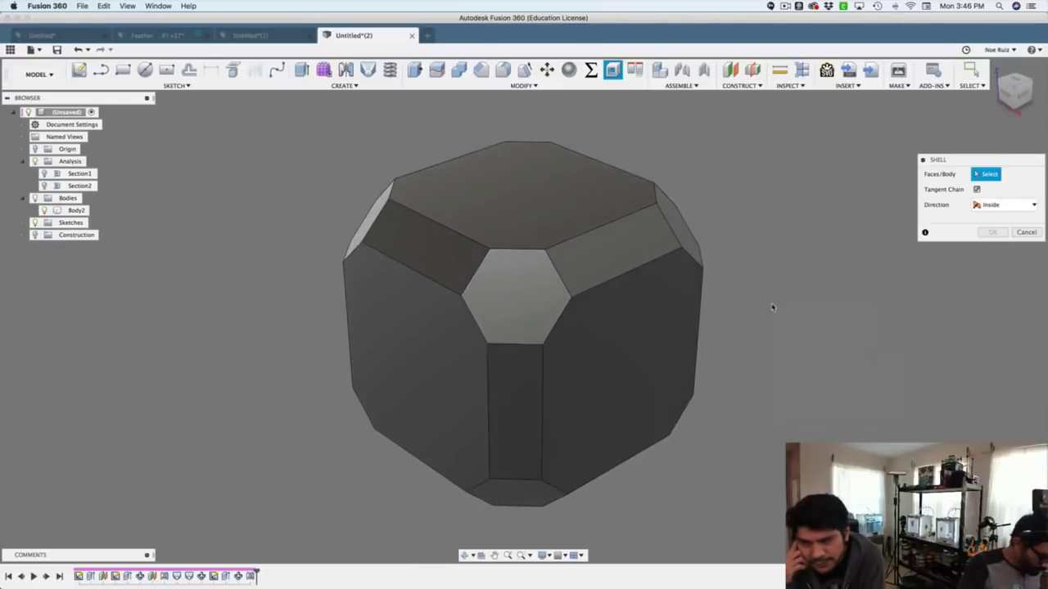
left_click(548, 178)
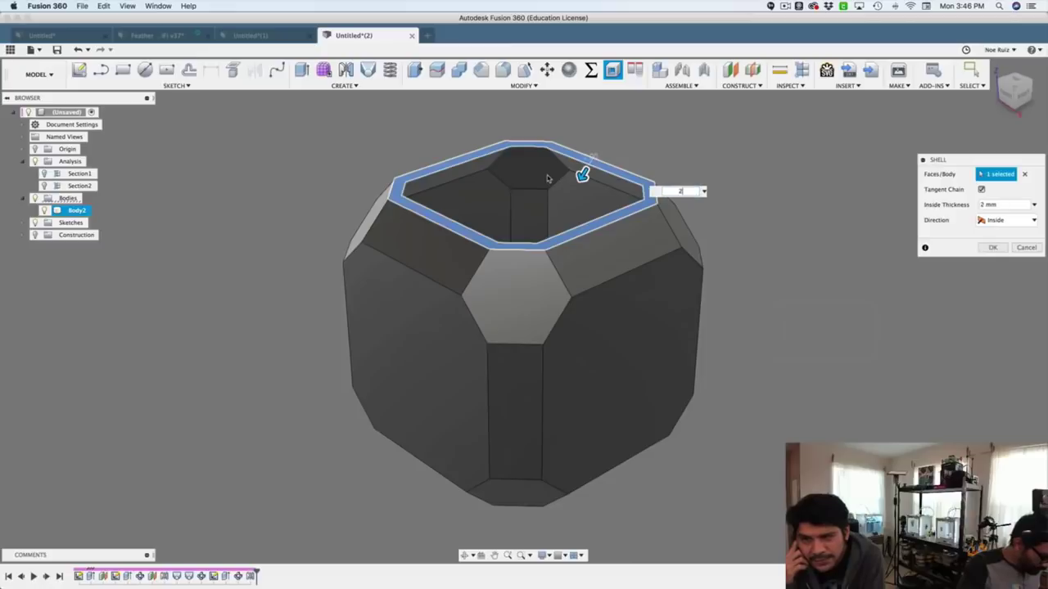
type("corner")
key("Return")
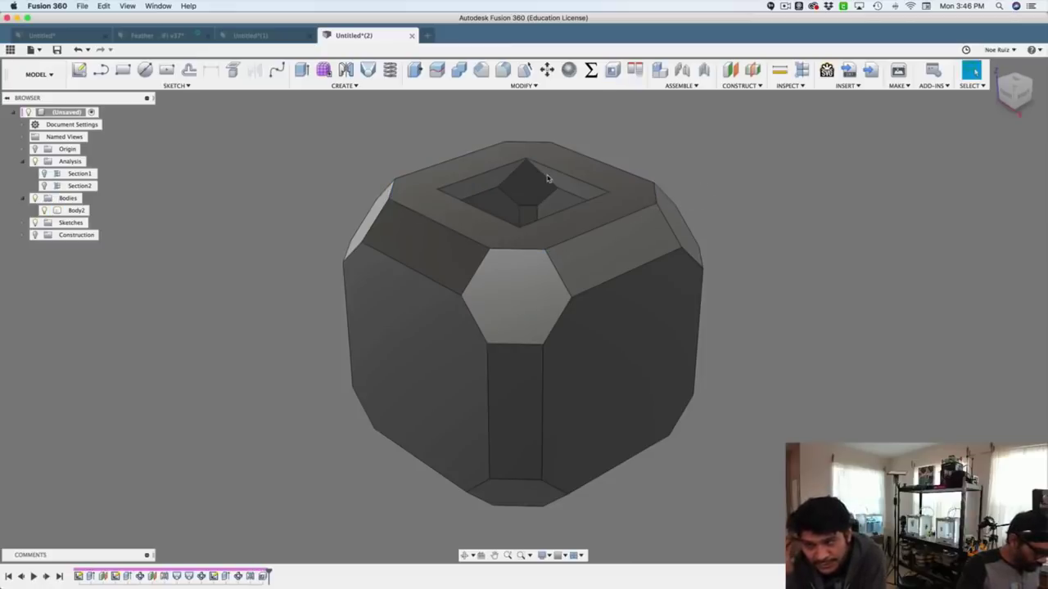
Edit the shell feature to set its inside thickness to corner / 2
middle_click_drag(851, 291, 840, 321, "shift")
key("Escape")
double_click(263, 576)
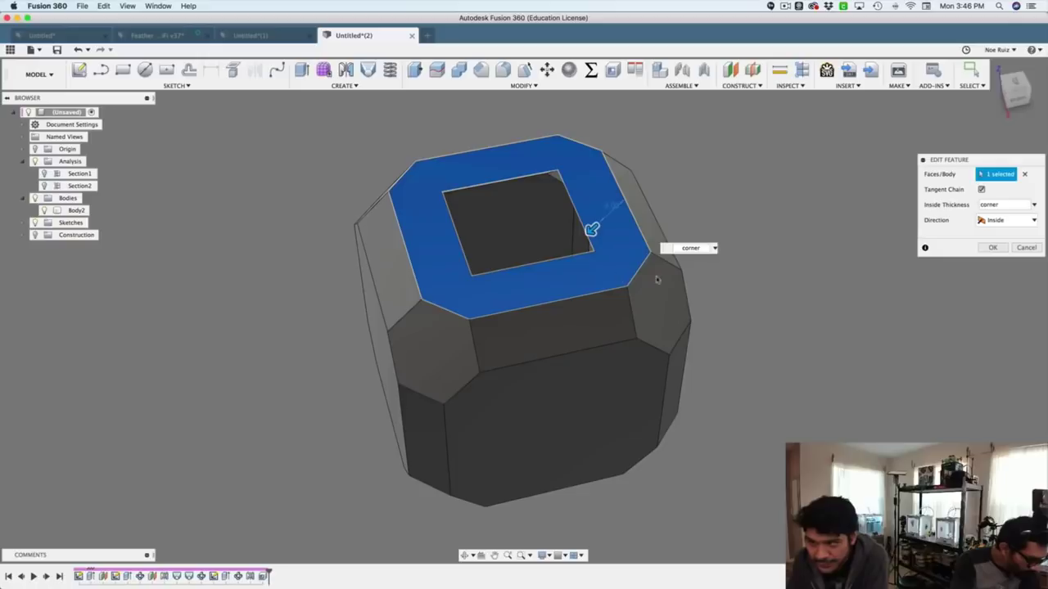
key("Return")
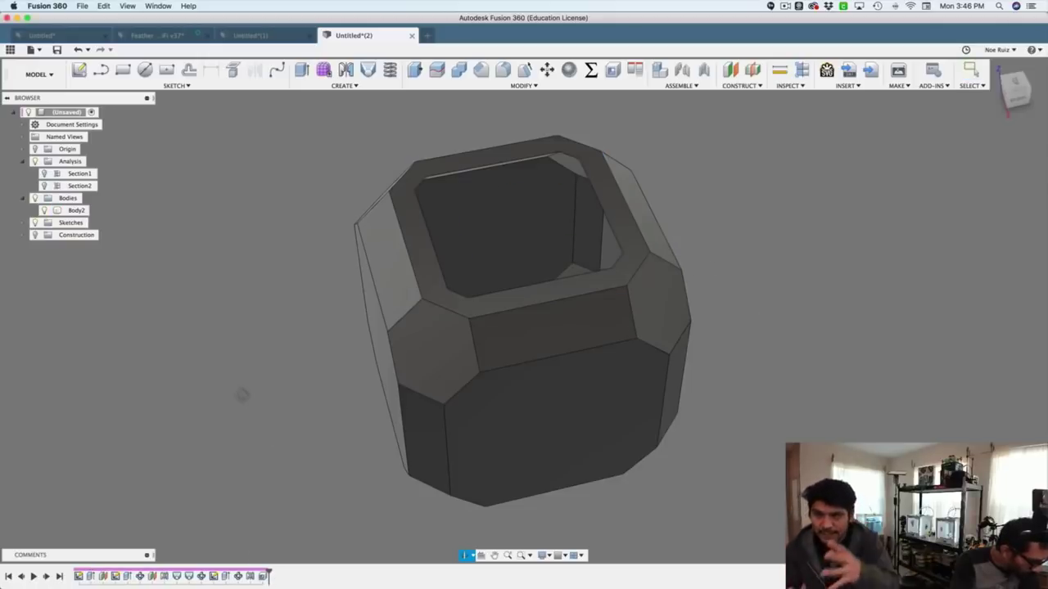
Edit the shell to also remove the five remaining large octagonal faces, opening the cube into a frame
middle_click_drag(242, 395, 350, 400, "shift")
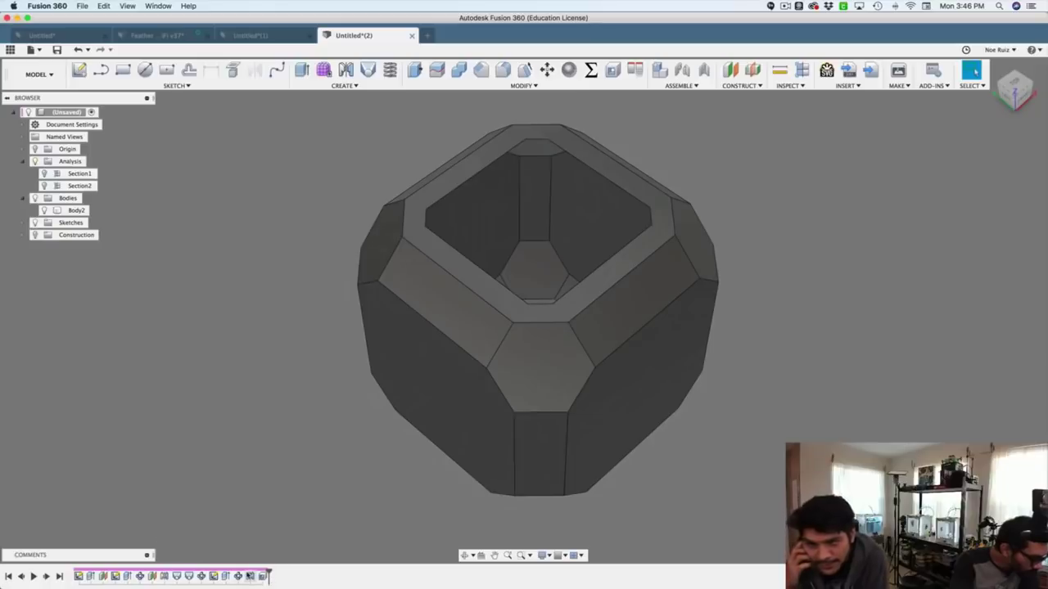
double_click(262, 575)
left_click(496, 400)
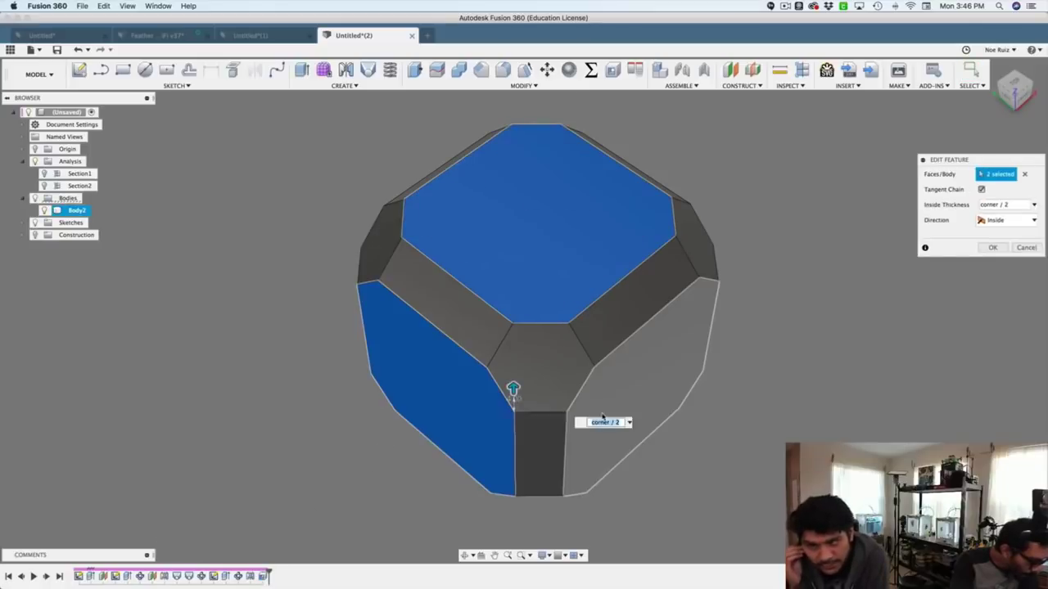
left_click(605, 419)
middle_click_drag(792, 473, 772, 306, "shift")
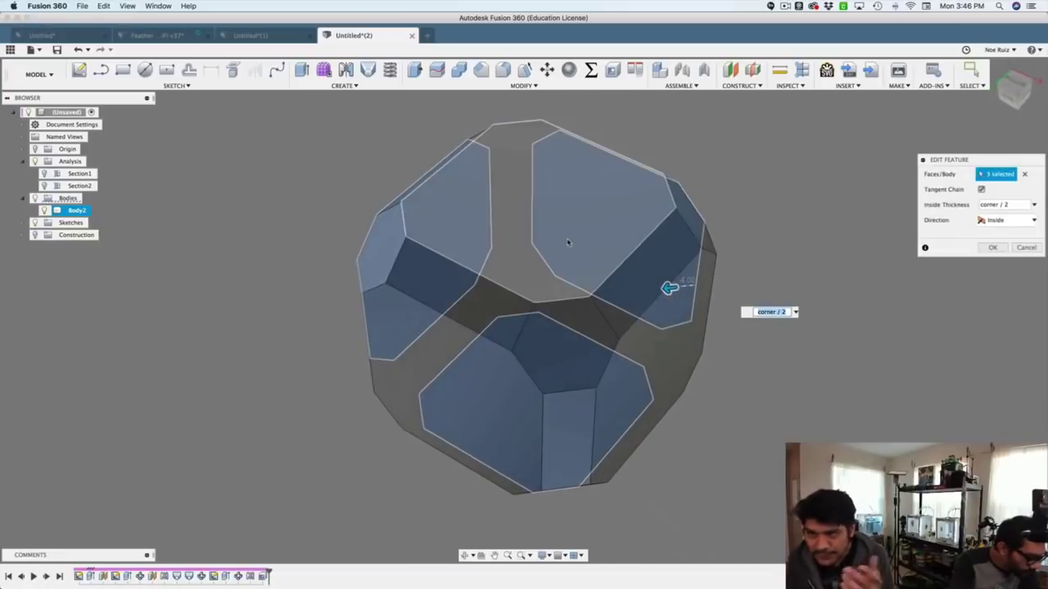
left_click(568, 241)
left_click(482, 395)
key("Return")
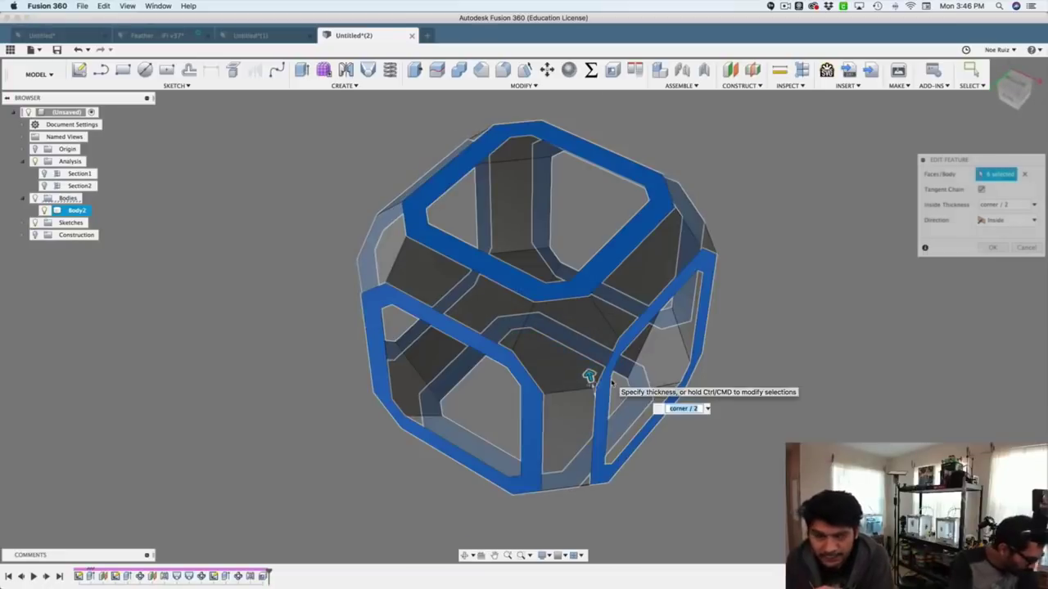
Test the parametric frame by setting the box user parameter to 80 mm
middle_click_drag(775, 456, 762, 299, "shift")
type("spara")
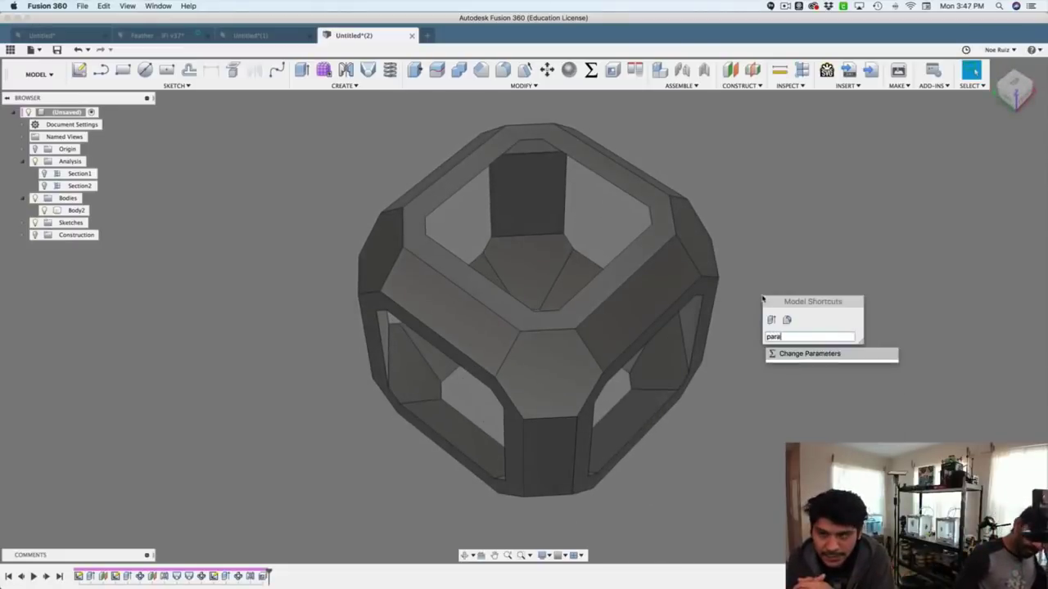
key("Return")
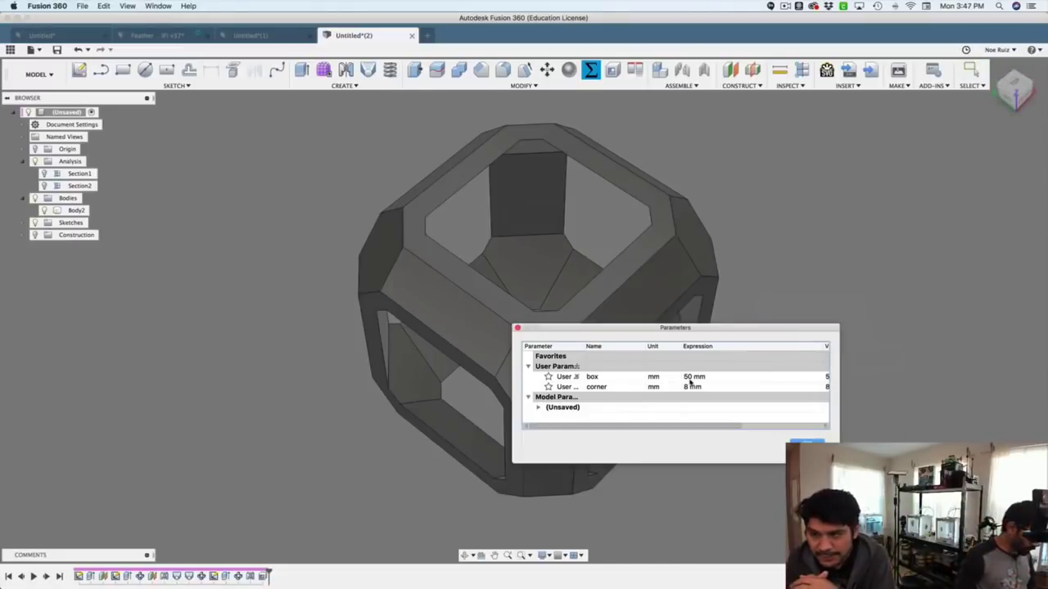
double_click(692, 376)
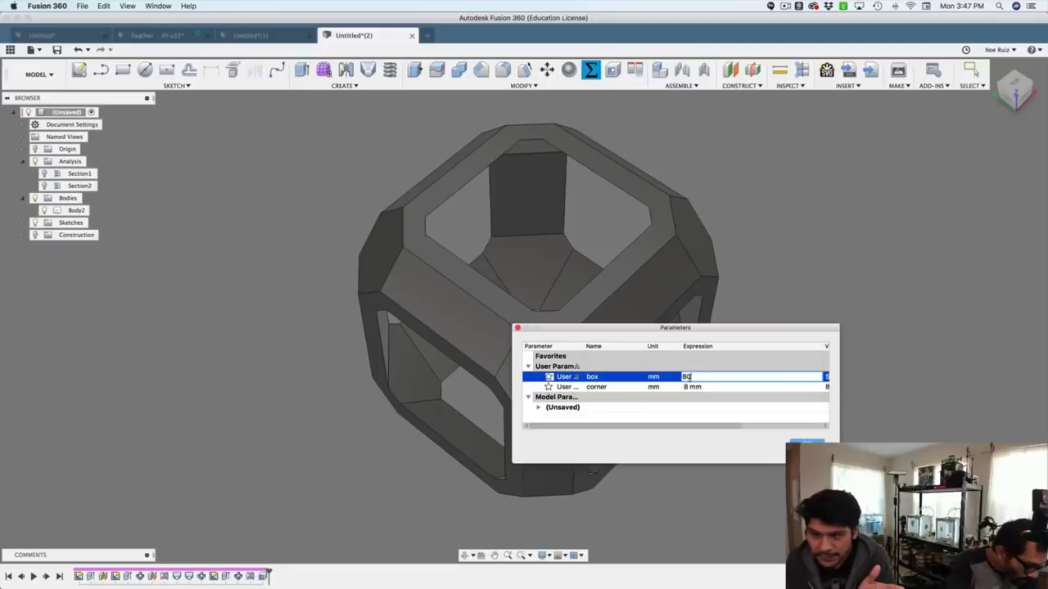
key("Return")
scroll(248, 391, "up", 3)
scroll(248, 392, "down", 5)
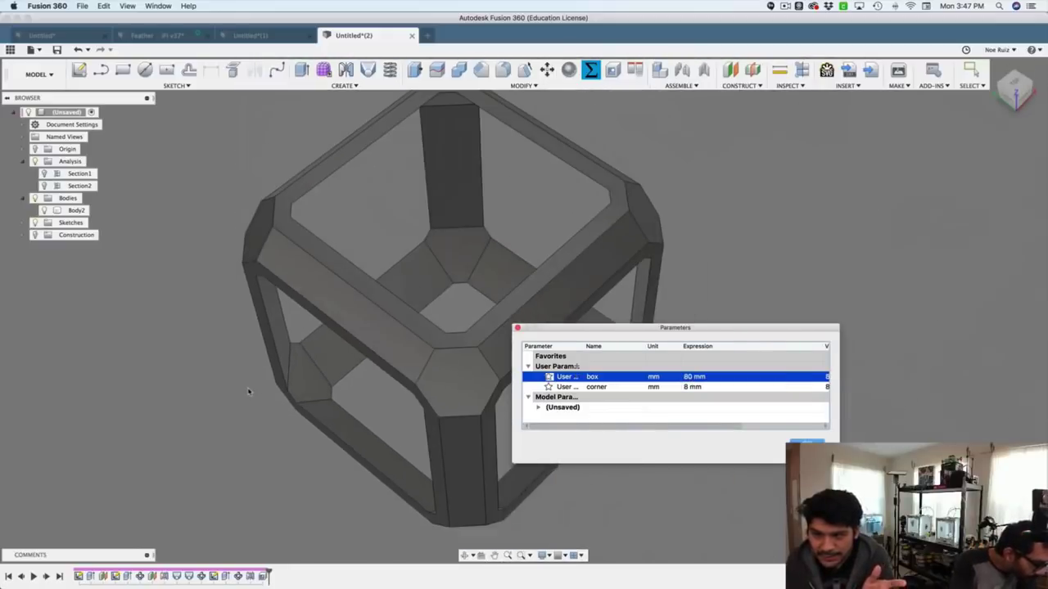
middle_click_drag(225, 467, 210, 435, "shift")
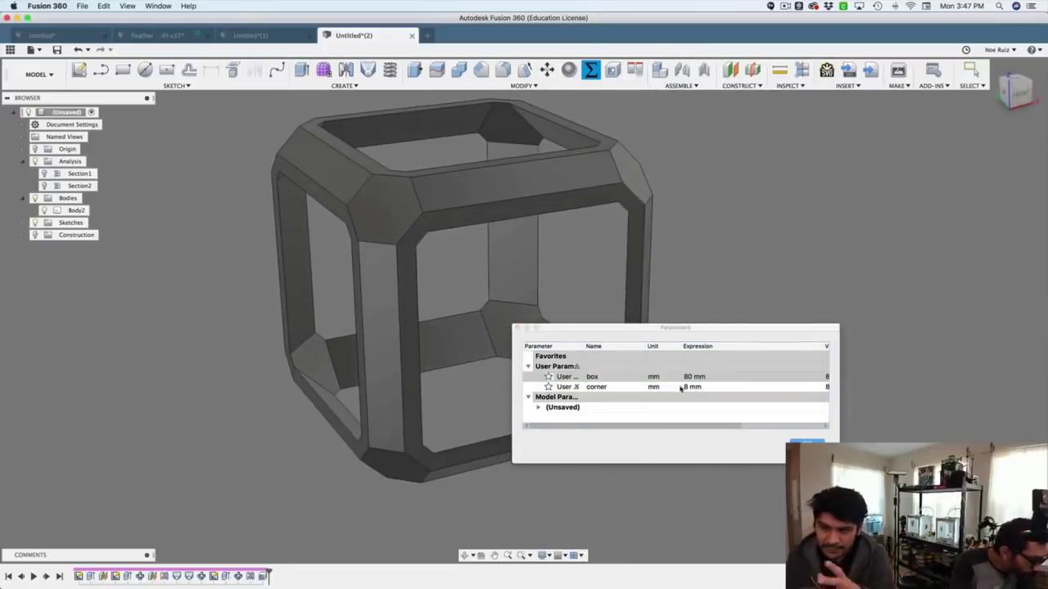
Set the corner user parameter to 6 mm to test a thinner frame
double_click(690, 386)
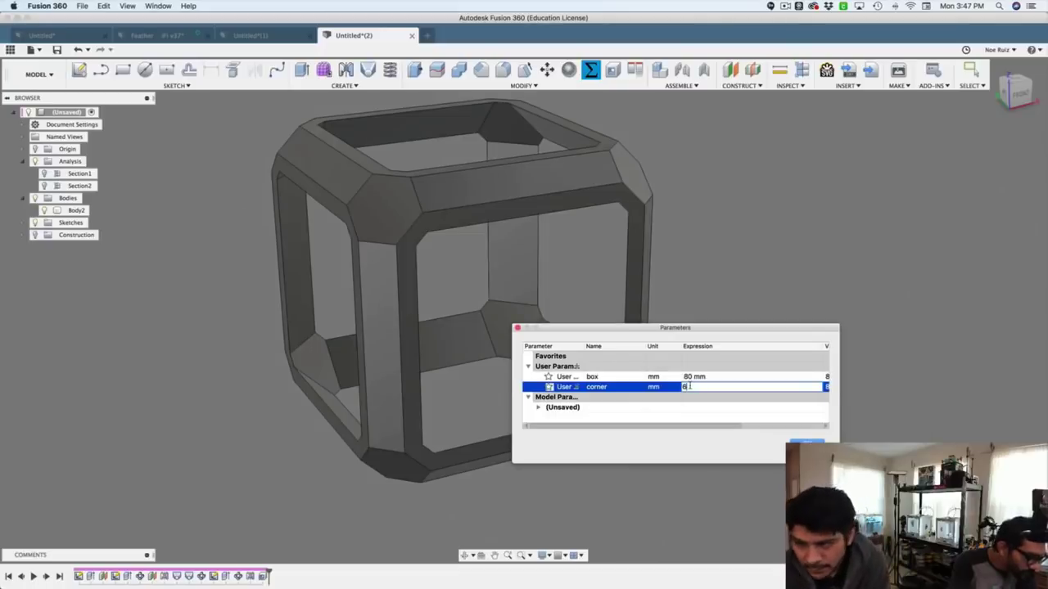
type("6")
key("Return")
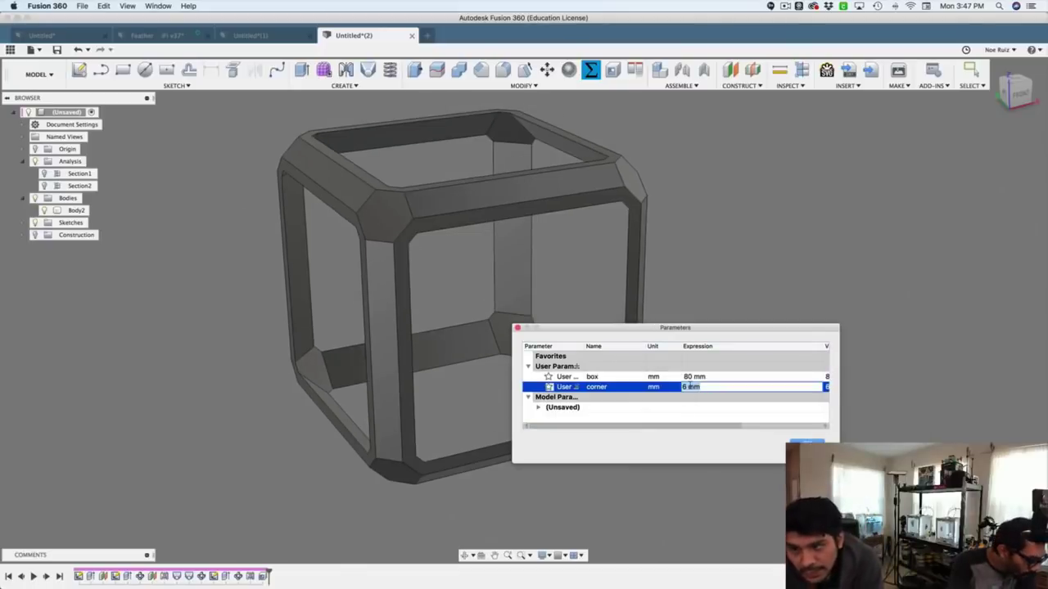
Restore the corner parameter to 8 mm and the box parameter to 50 mm, and close the parameters dialog
key("Return")
left_click(694, 377)
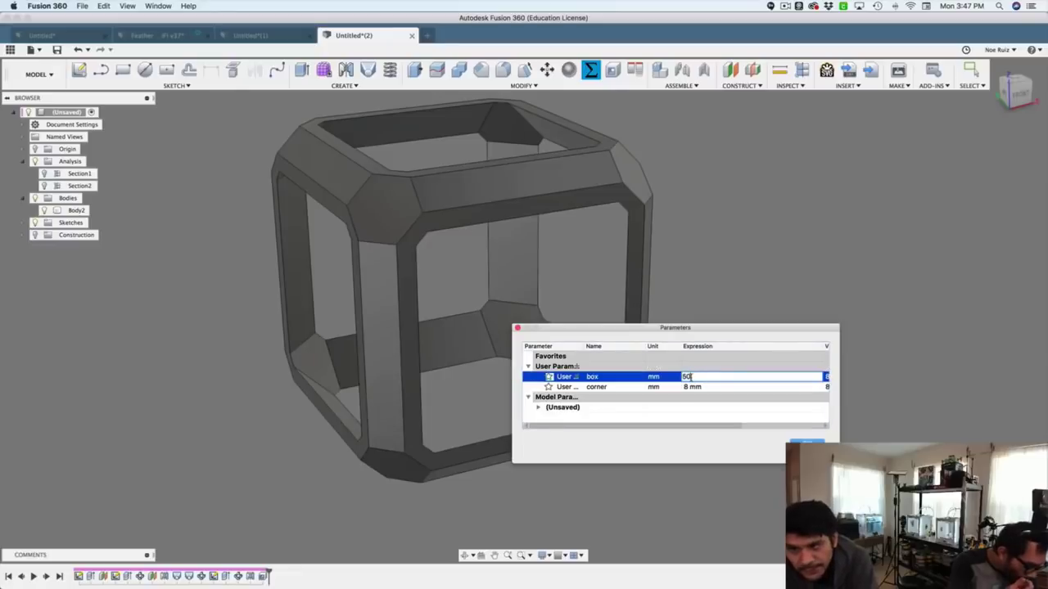
type("50")
key("Return")
left_click(798, 443)
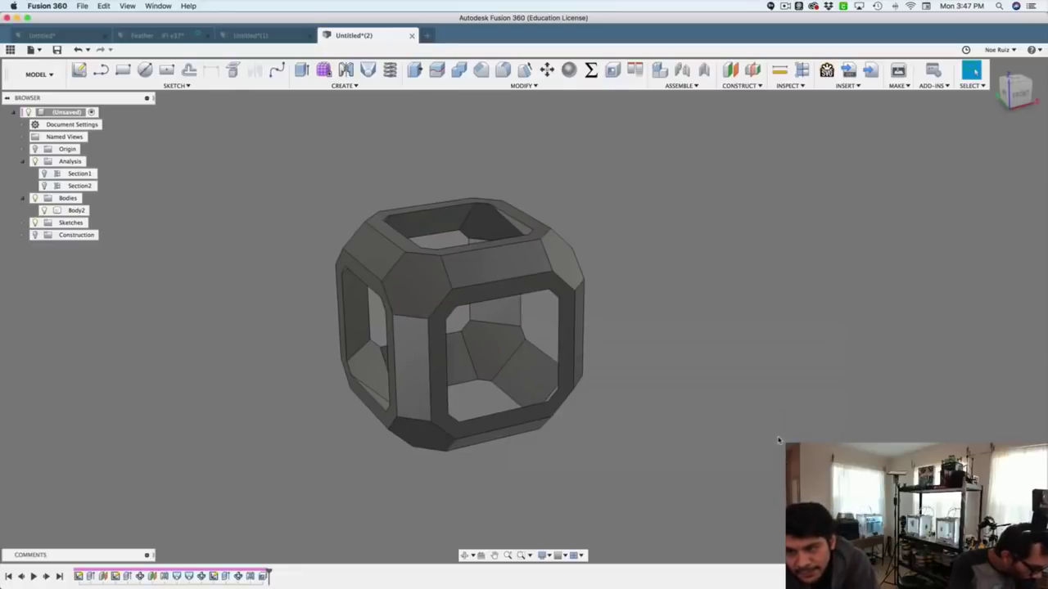
left_click(182, 38)
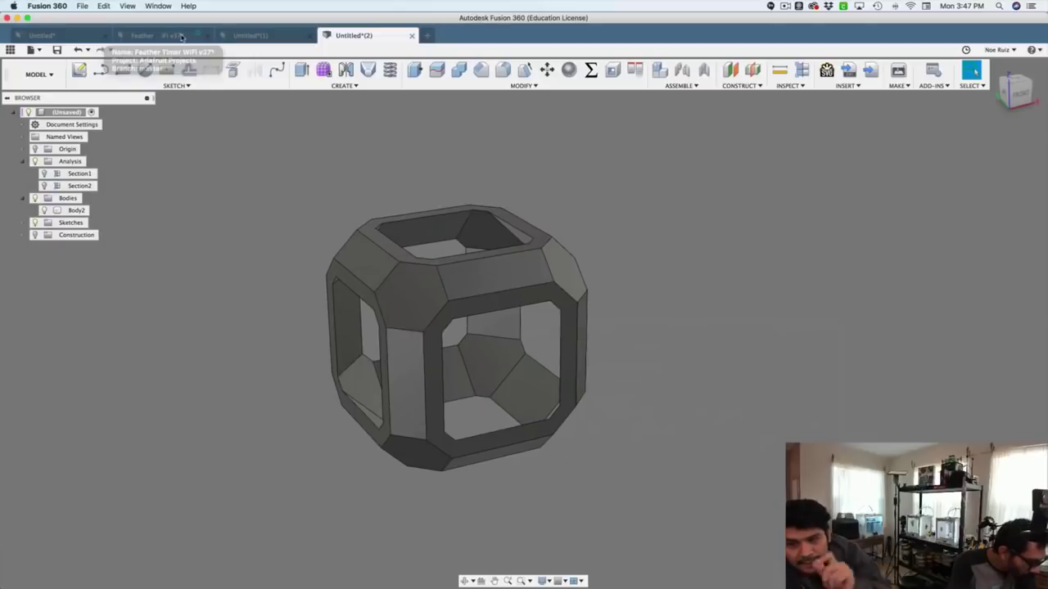
left_click(182, 37)
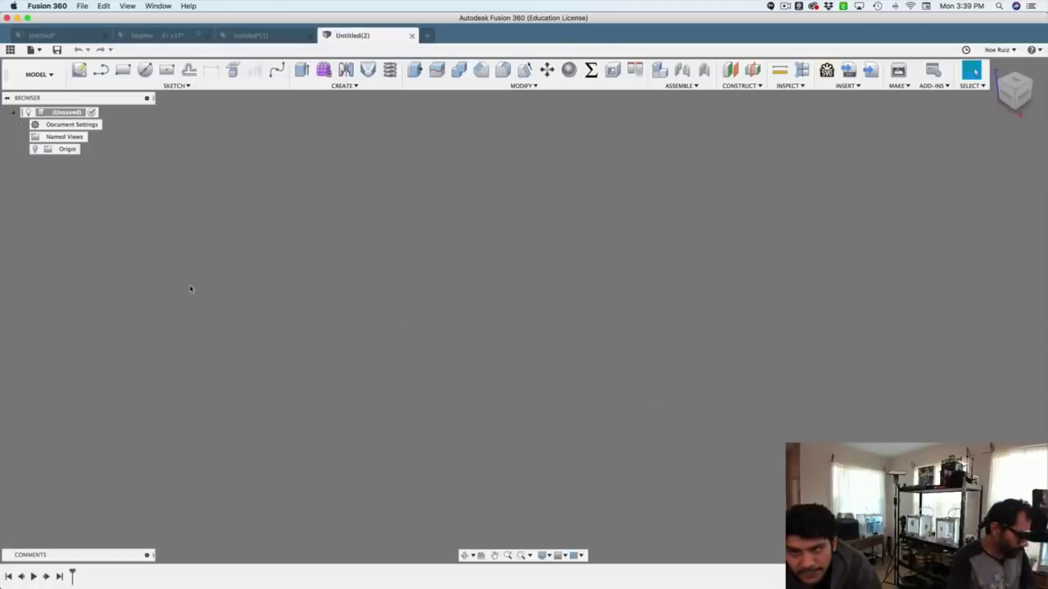
Start a Box primitive on the horizontal origin plane of the empty design
type("sbox")
key("Return")
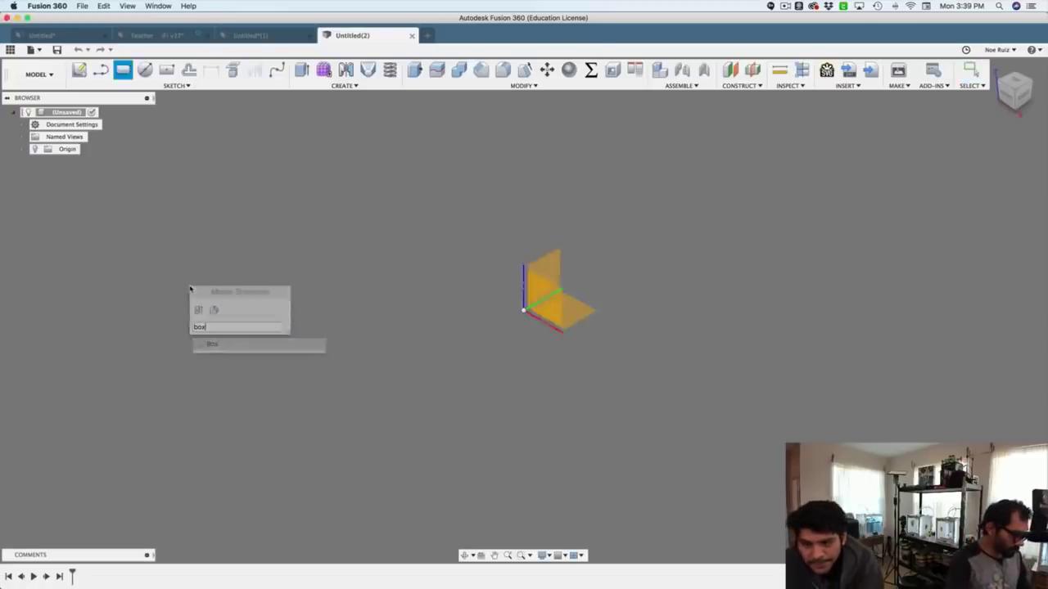
left_click(578, 311)
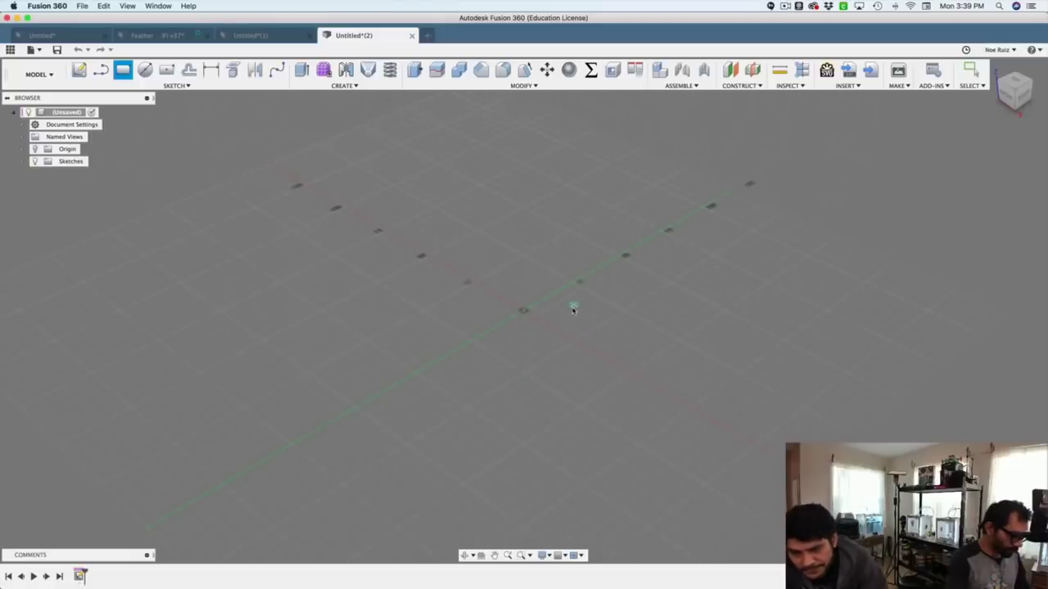